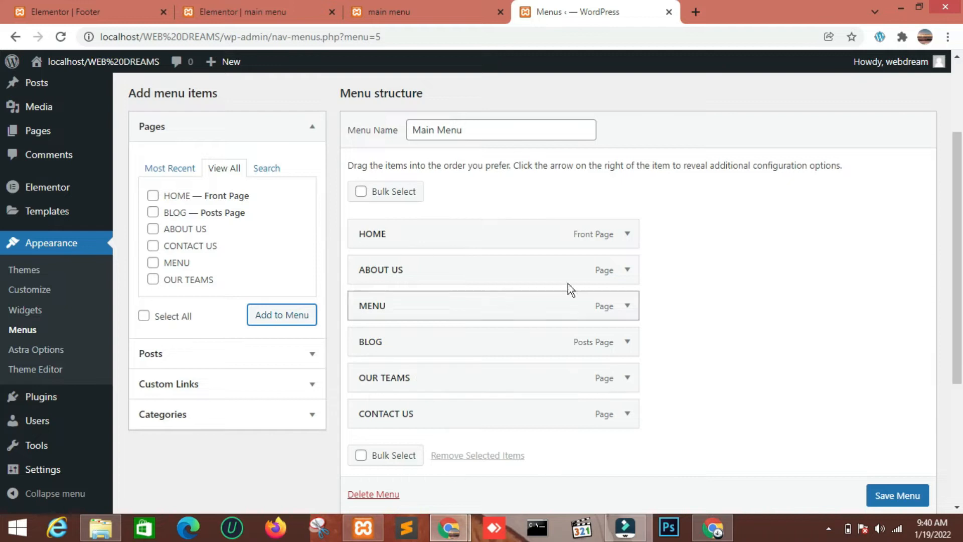
Save the Main Menu with its six page items and review its display location settings
scroll(886, 497, down, 1)
click(893, 495)
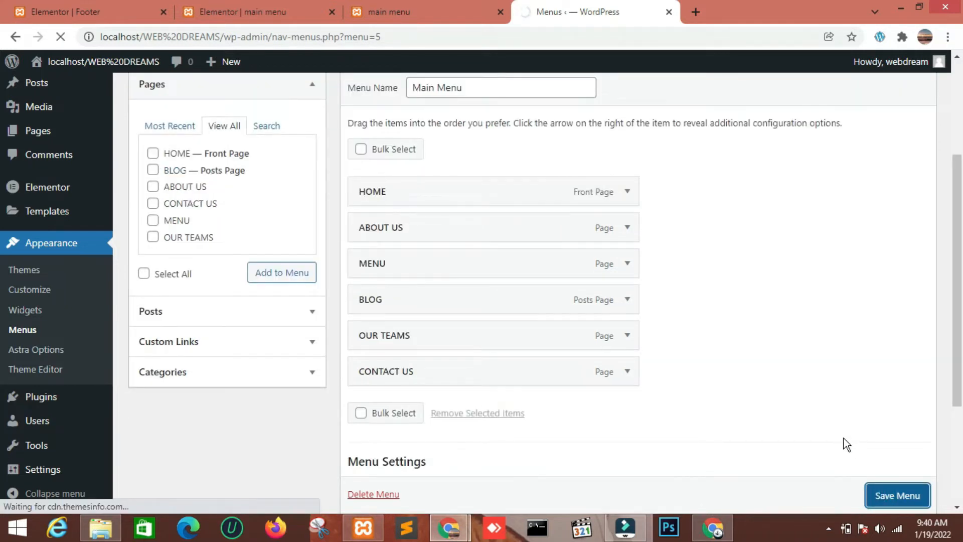
scroll(460, 146, down, 5)
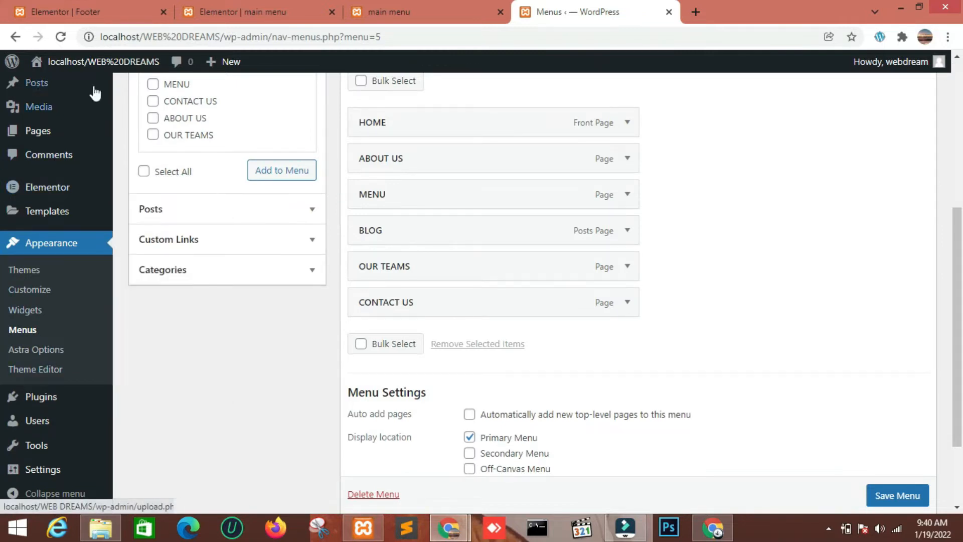
scroll(496, 224, up, 3)
scroll(51, 437, down, 1)
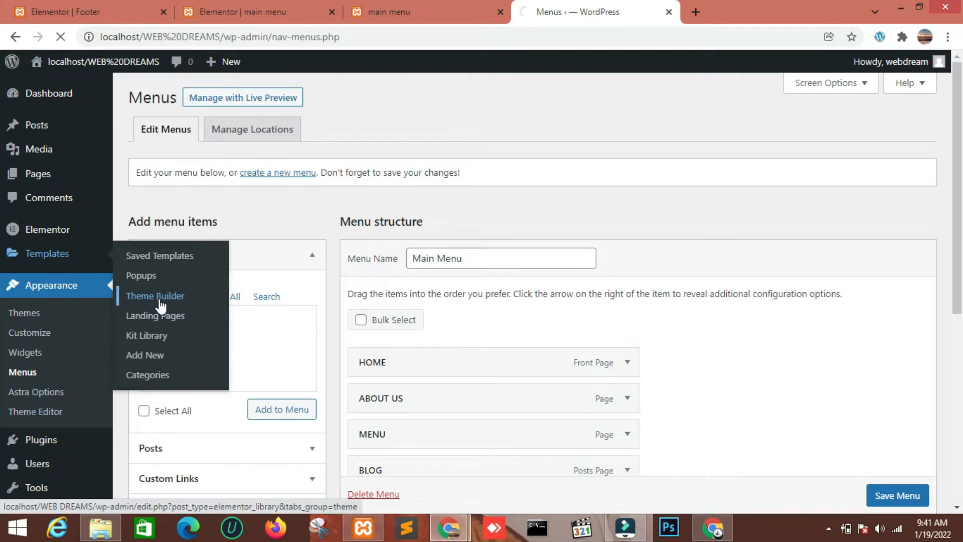
Move the existing "main menu" header template to the trash in the Theme Builder
click(153, 300)
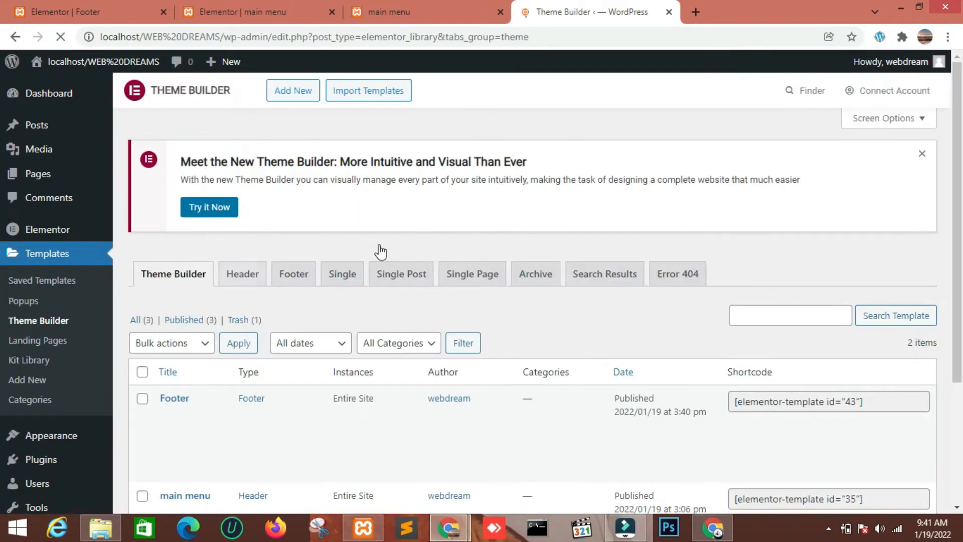
click(241, 275)
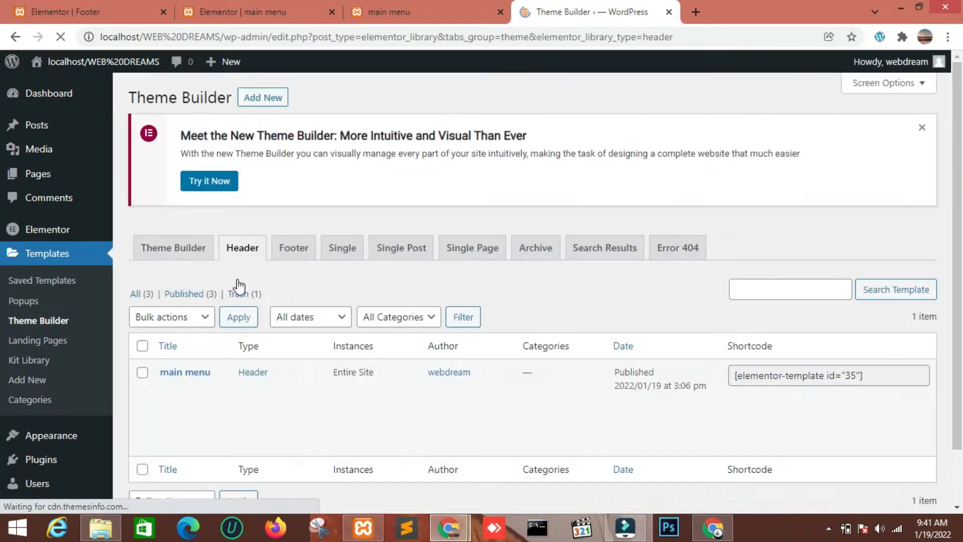
scroll(241, 285, down, 2)
mouse_move(206, 338)
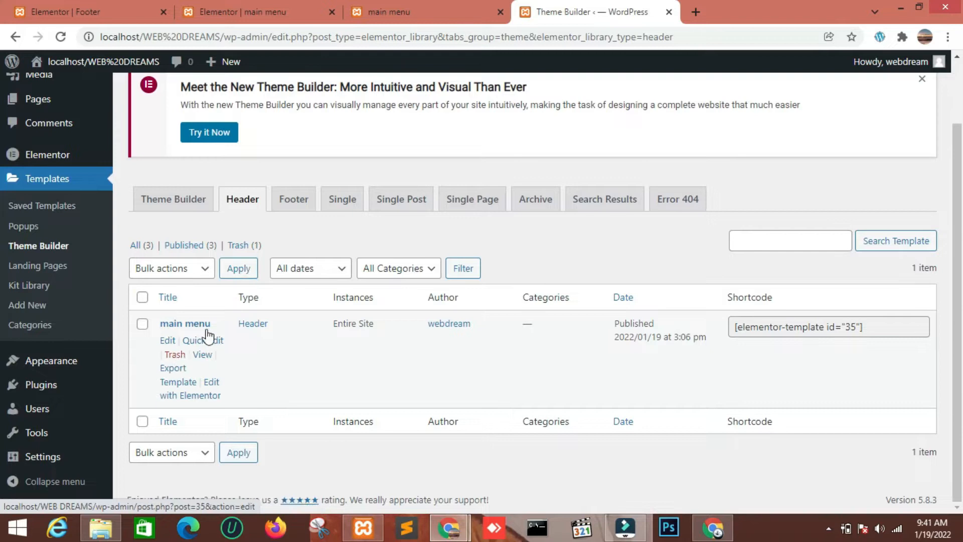
click(175, 355)
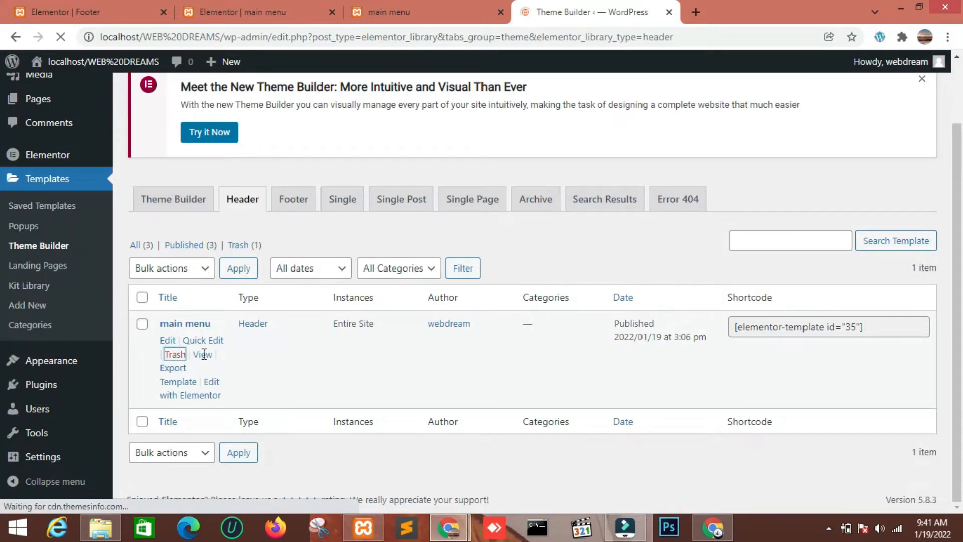
scroll(257, 279, down, 1)
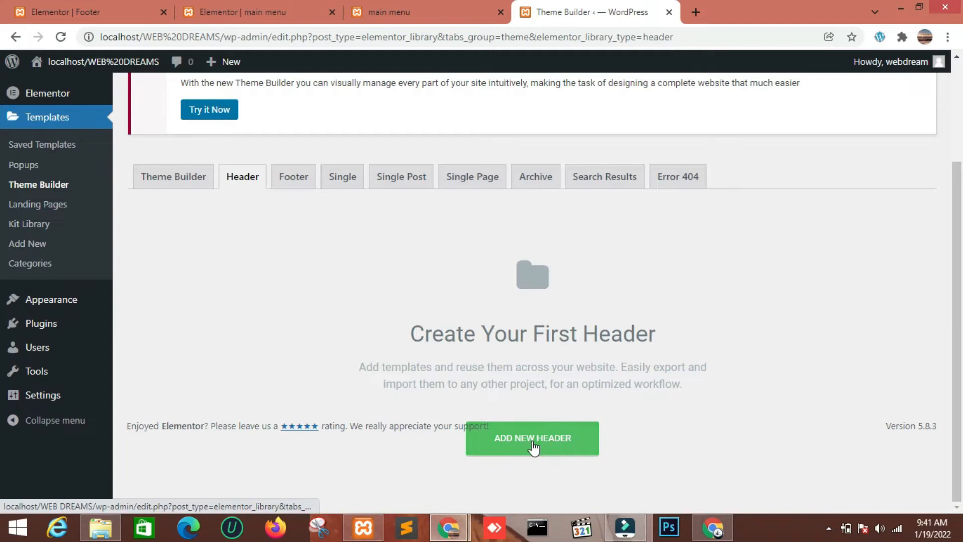
Create a new Header template named "main menu"
click(519, 438)
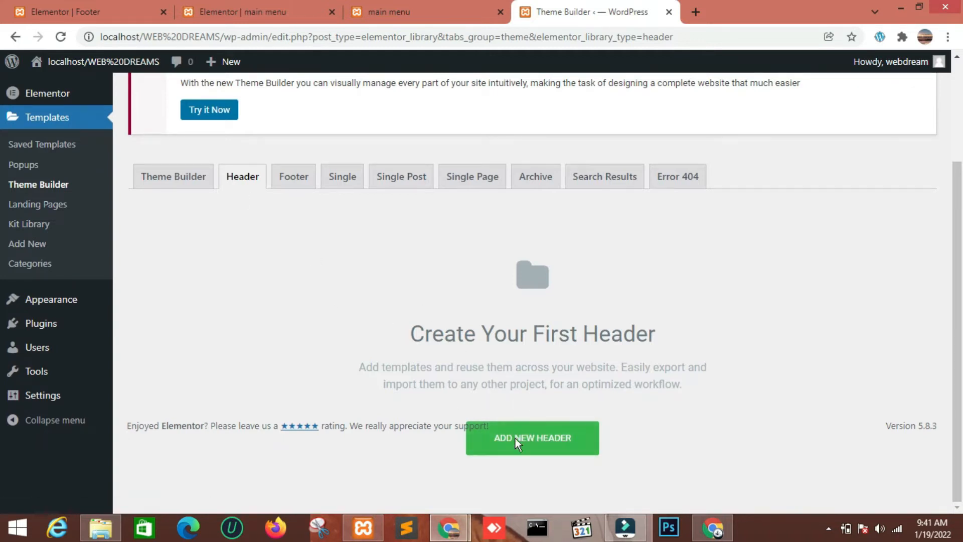
click(571, 451)
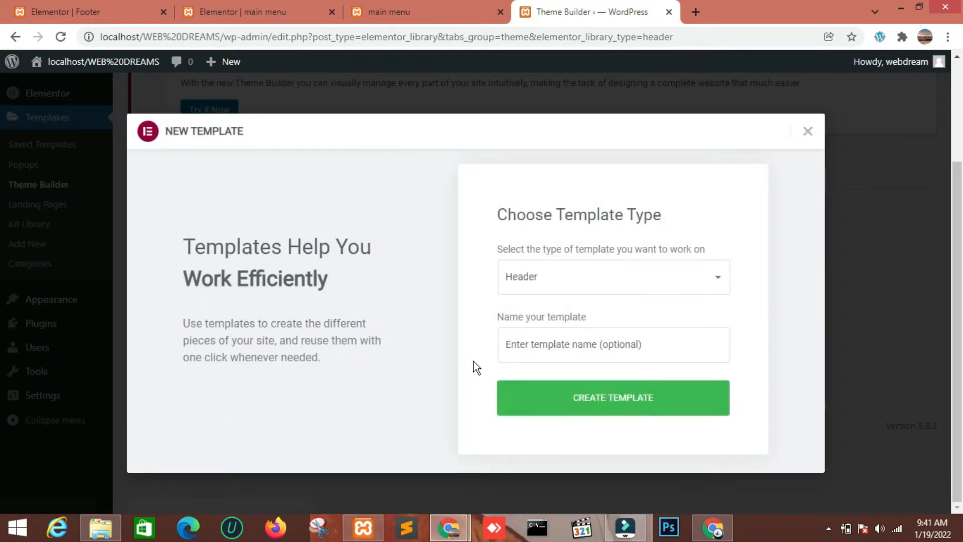
click(552, 349)
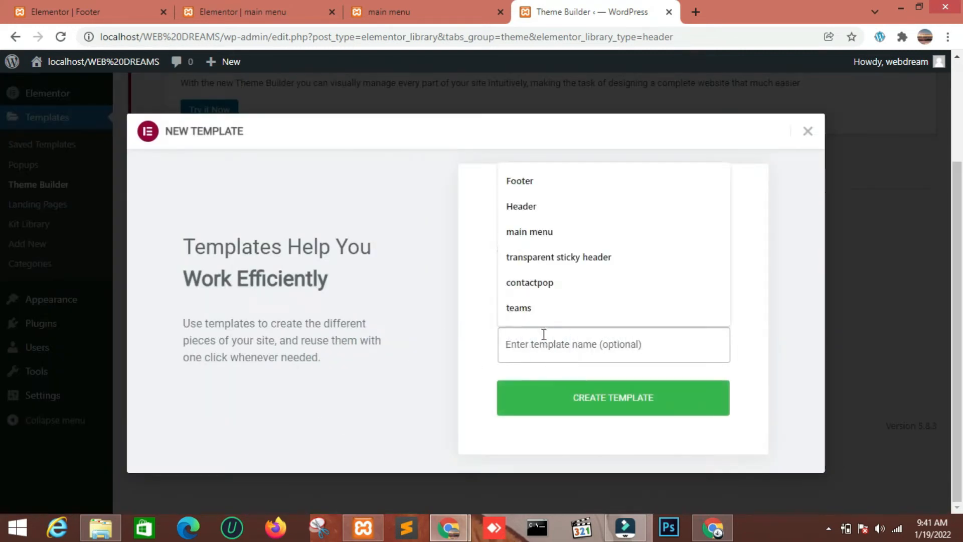
click(516, 202)
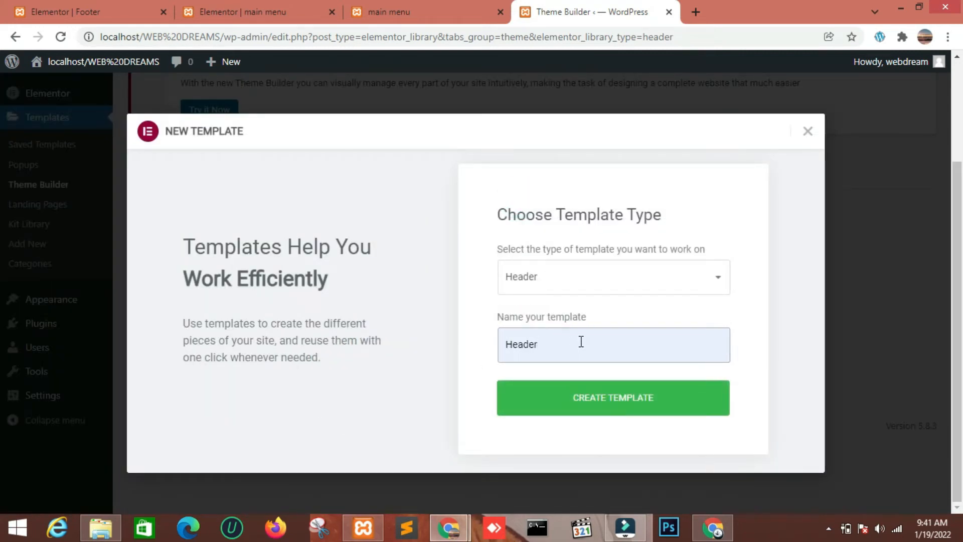
key(BackSpace)
key(BackSpace)
key(BackSpace)
key(BackSpace)
key(BackSpace)
key(BackSpace)
text(main menu)
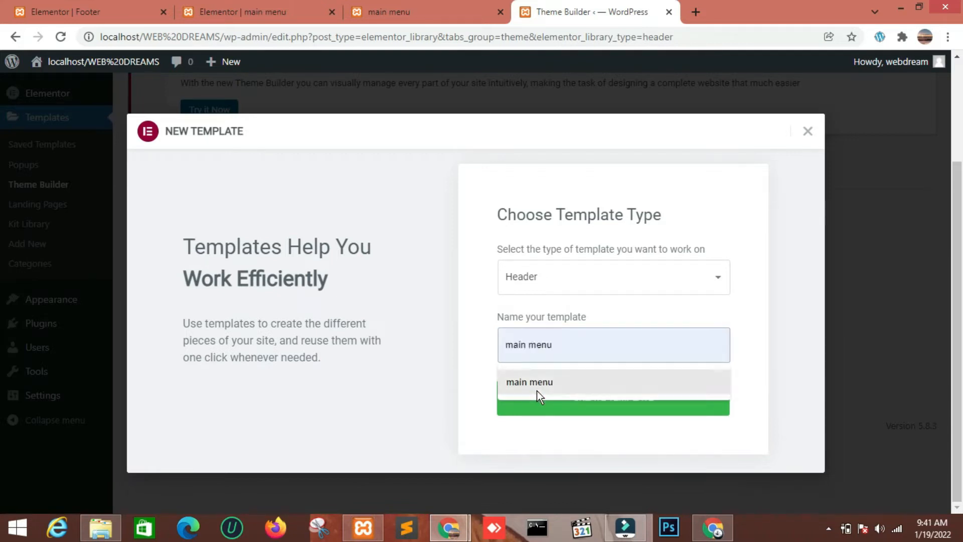
click(537, 389)
click(552, 400)
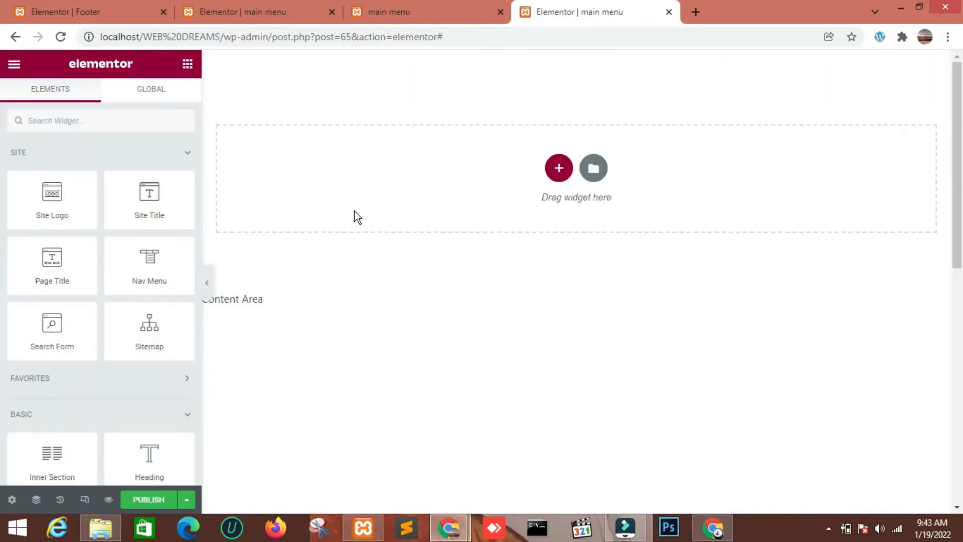
Insert a section with three equal columns in the header and open its advanced settings
click(559, 169)
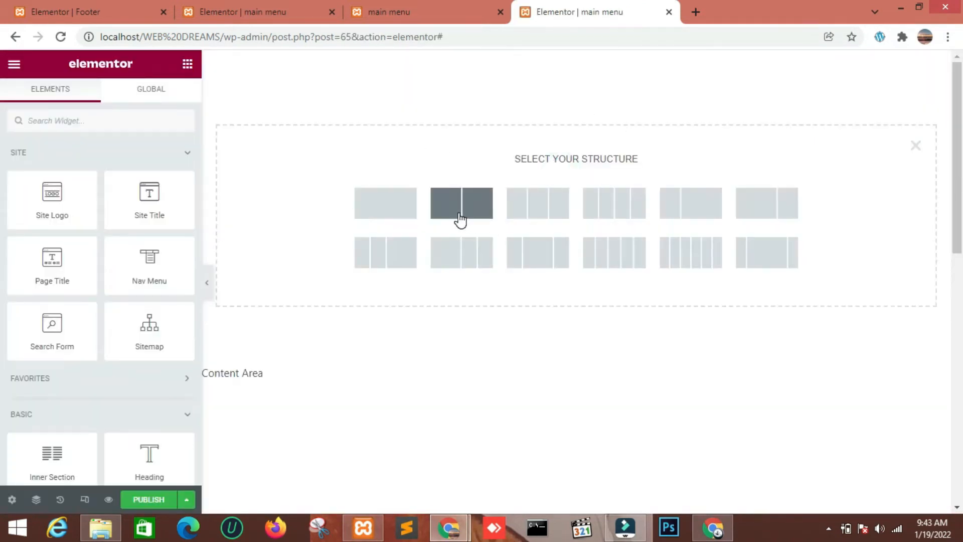
click(539, 210)
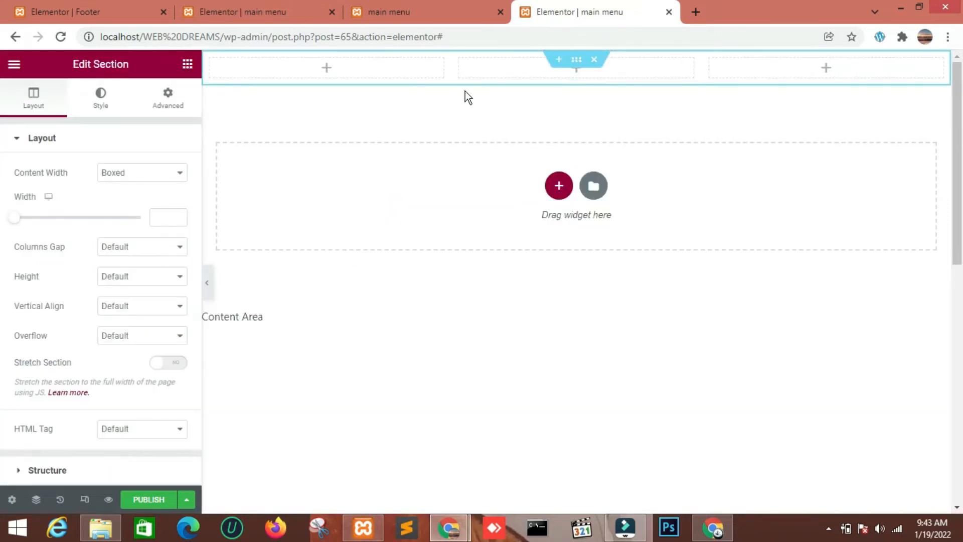
click(167, 103)
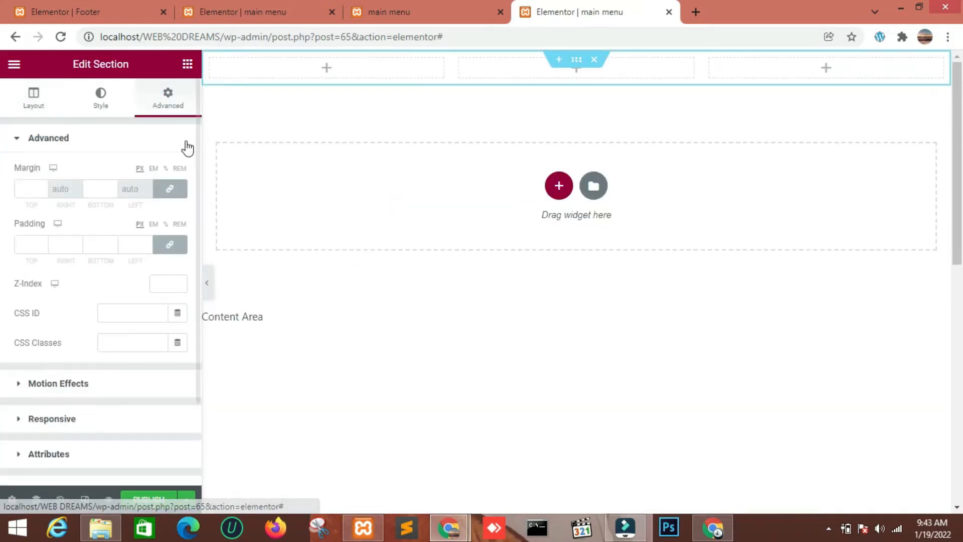
click(43, 186)
click(42, 186)
click(42, 187)
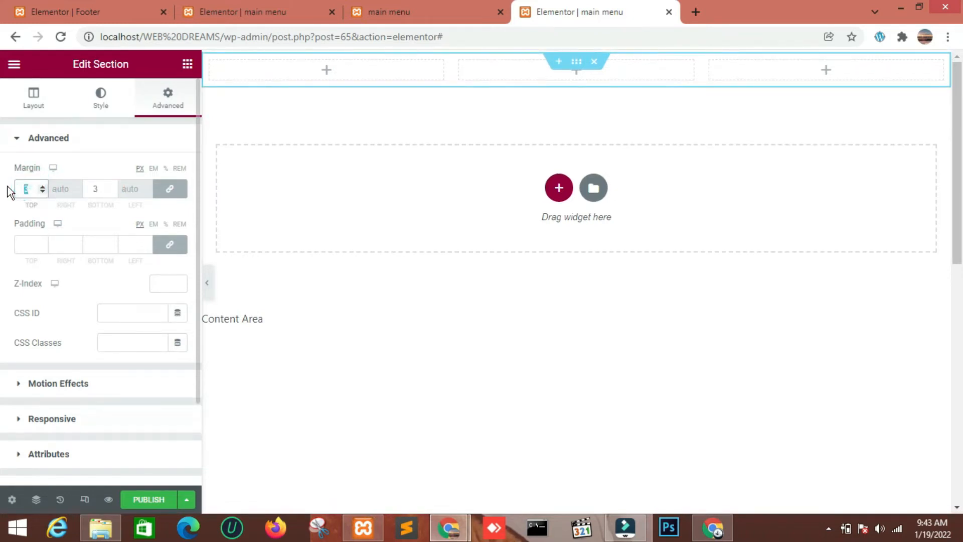
key(BackSpace)
Unlink the section's padding values and set its top and bottom padding to 30 px
click(173, 246)
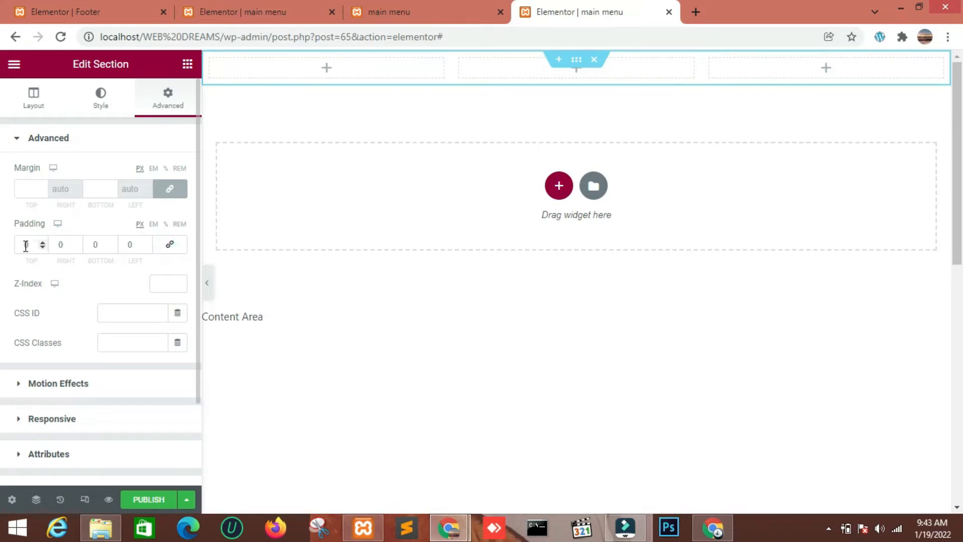
text(3)
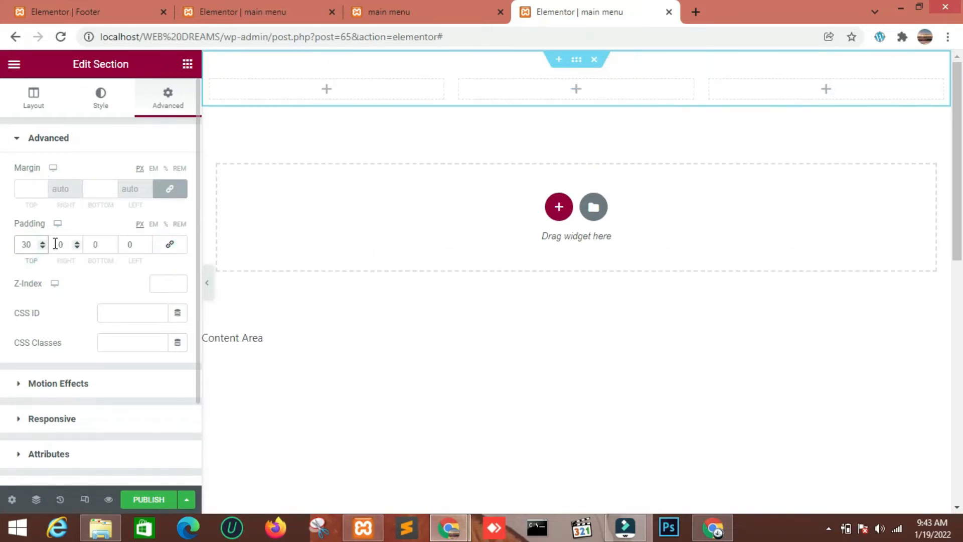
Place a Site Logo widget in the section's first column and set its image size to Medium - 300 x 300
click(188, 64)
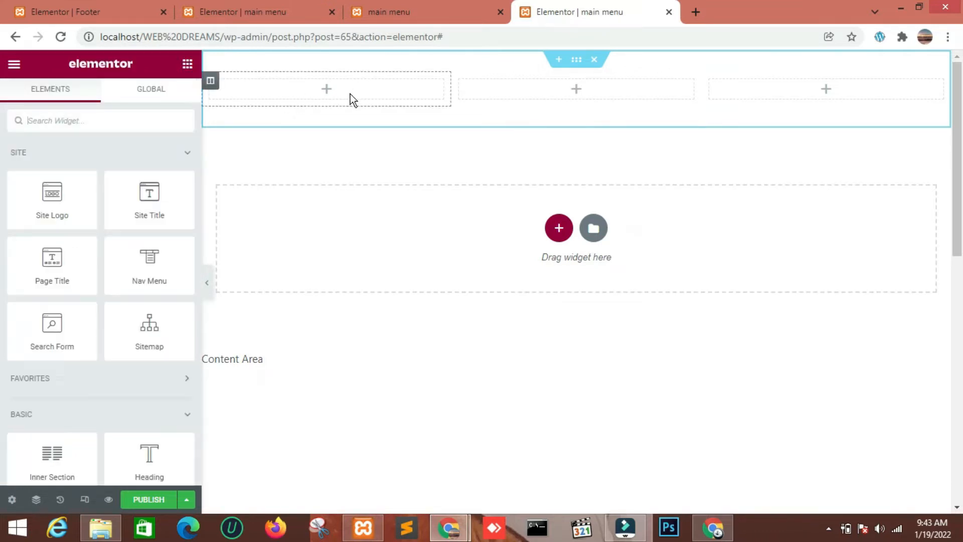
drag(55, 198, 335, 95)
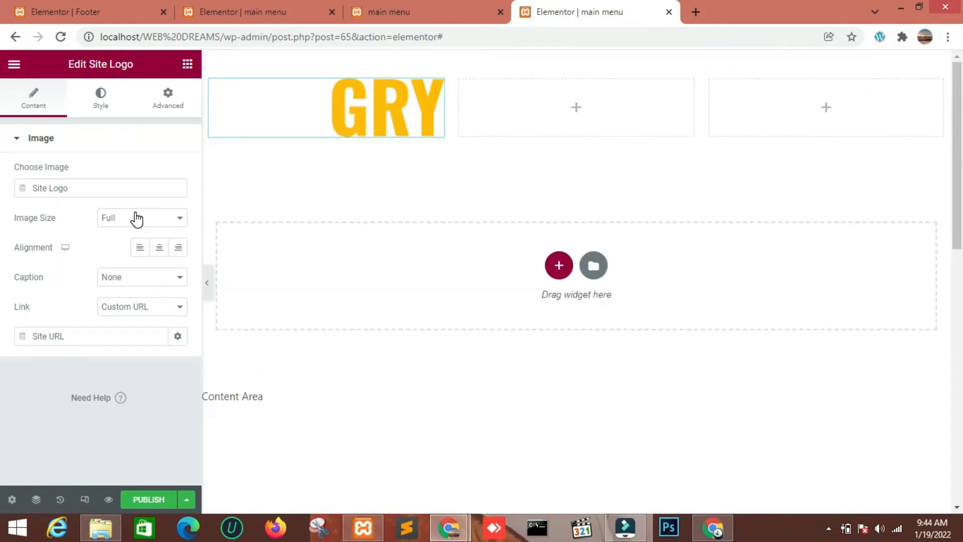
click(47, 103)
click(157, 221)
click(156, 243)
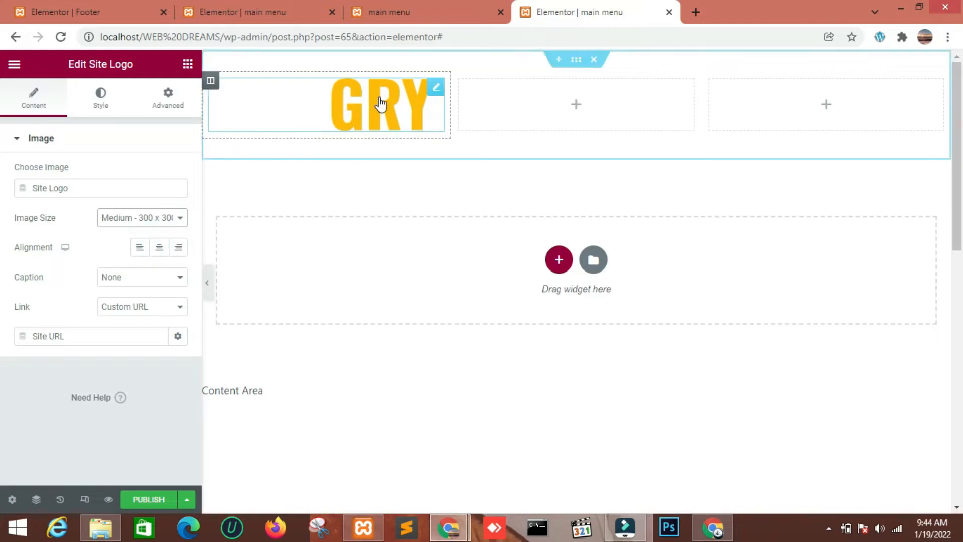
Try the Thumbnail - 150 x 150 image size on the logo and return it to Medium - 300 x 300
click(151, 217)
click(146, 232)
click(150, 216)
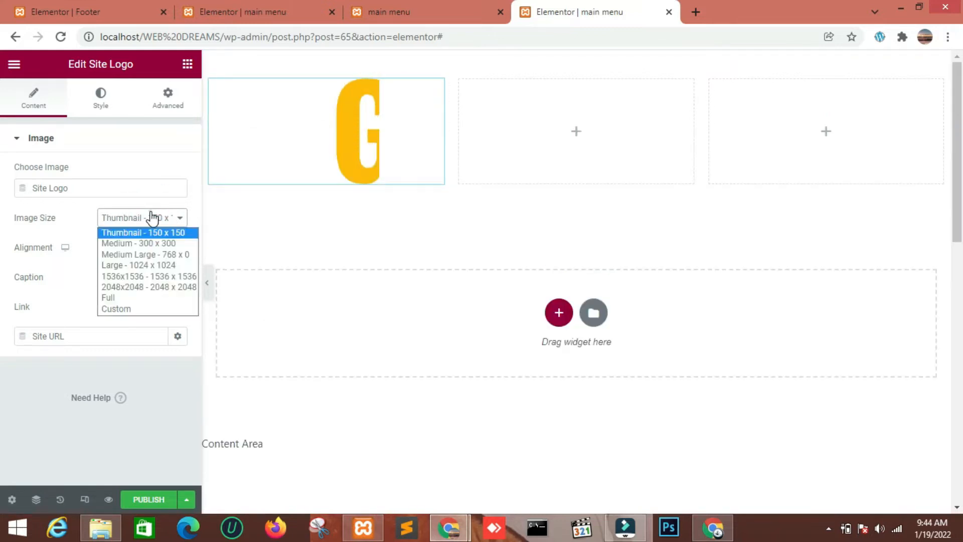
click(147, 243)
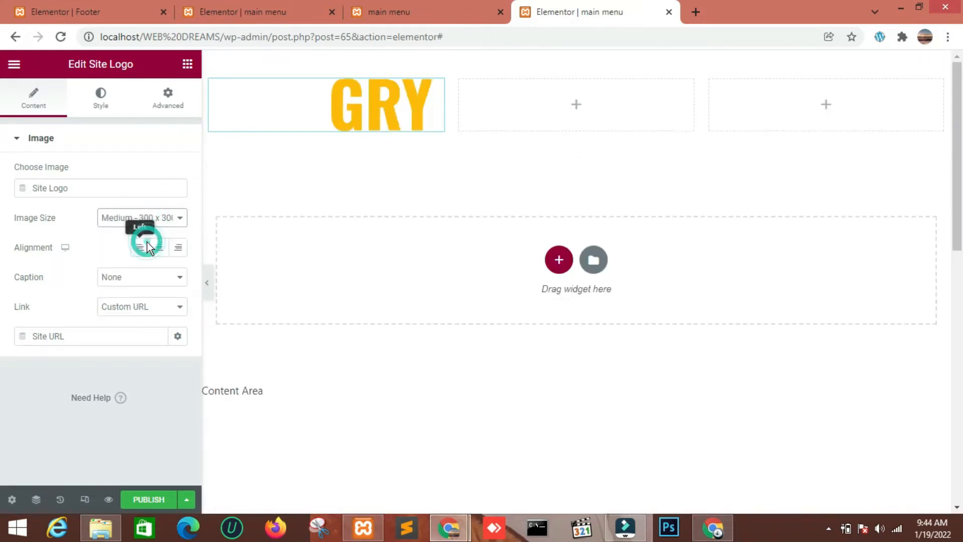
Give the header section a classic background in black, #000000
click(579, 60)
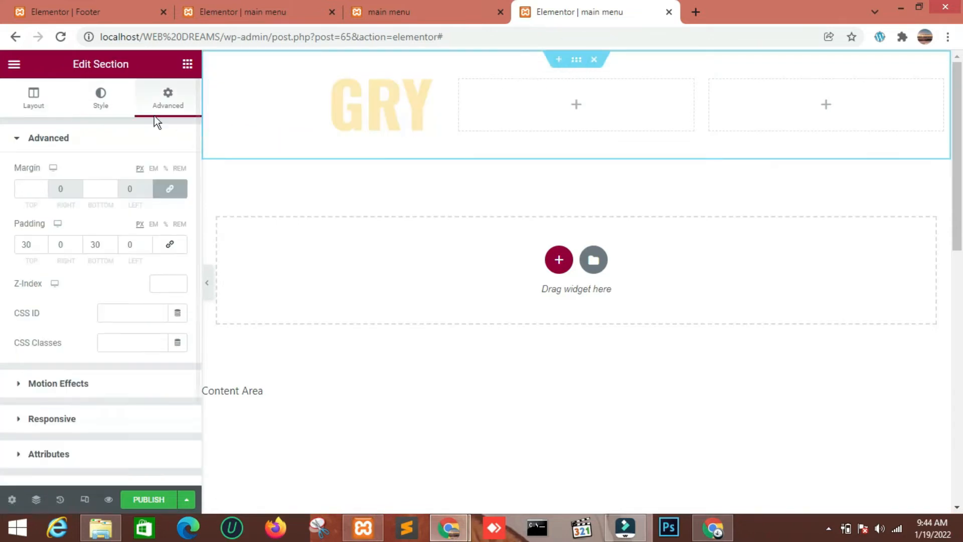
click(100, 96)
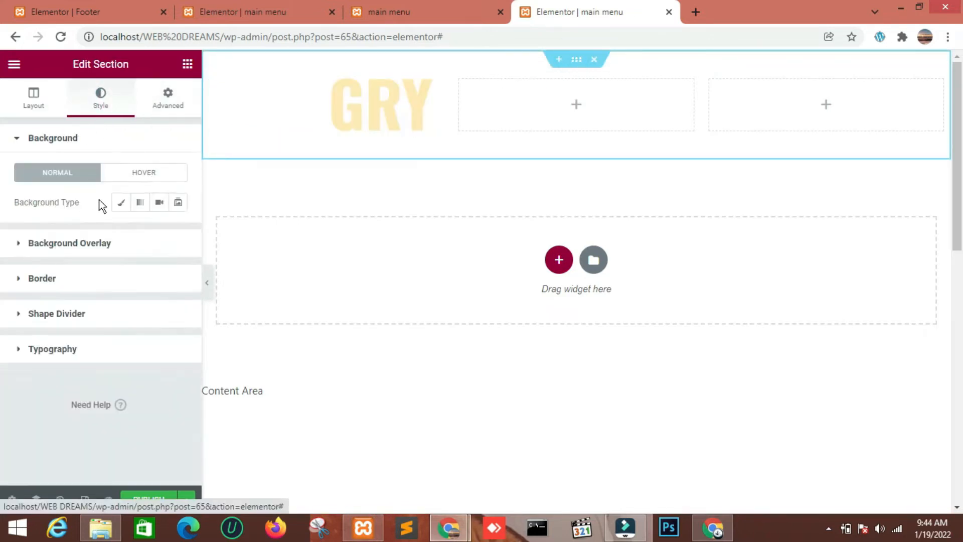
click(121, 202)
click(172, 231)
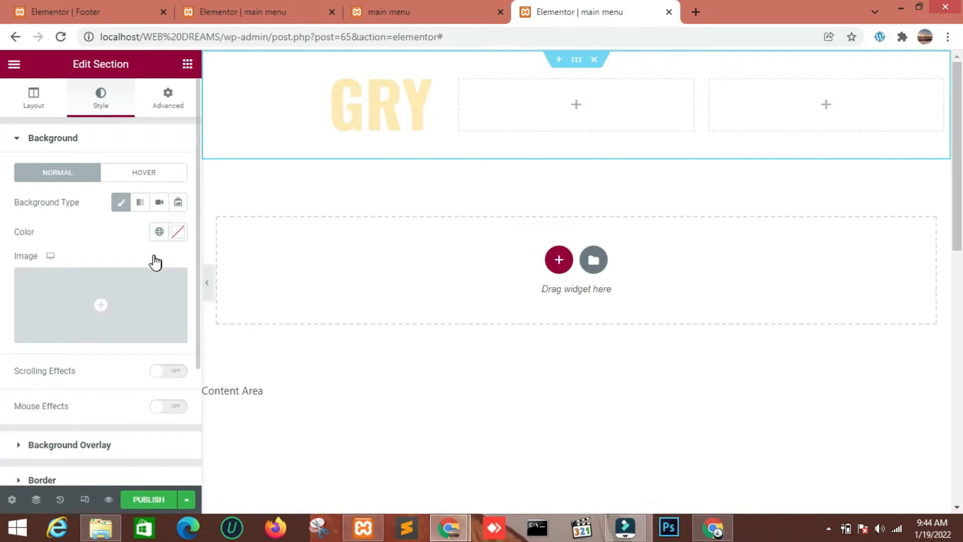
key(BackSpace)
key(BackSpace)
key(BackSpace)
key(BackSpace)
key(BackSpace)
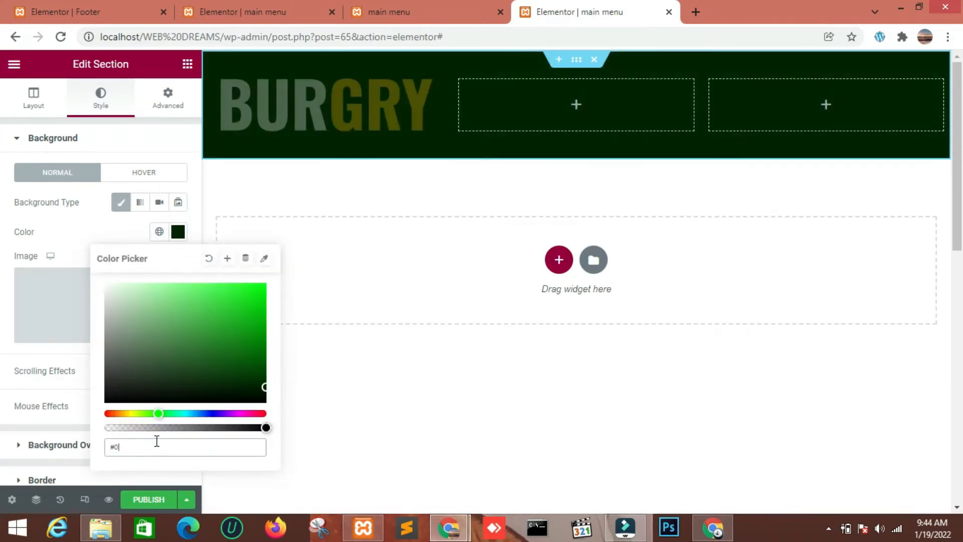
text(000000)
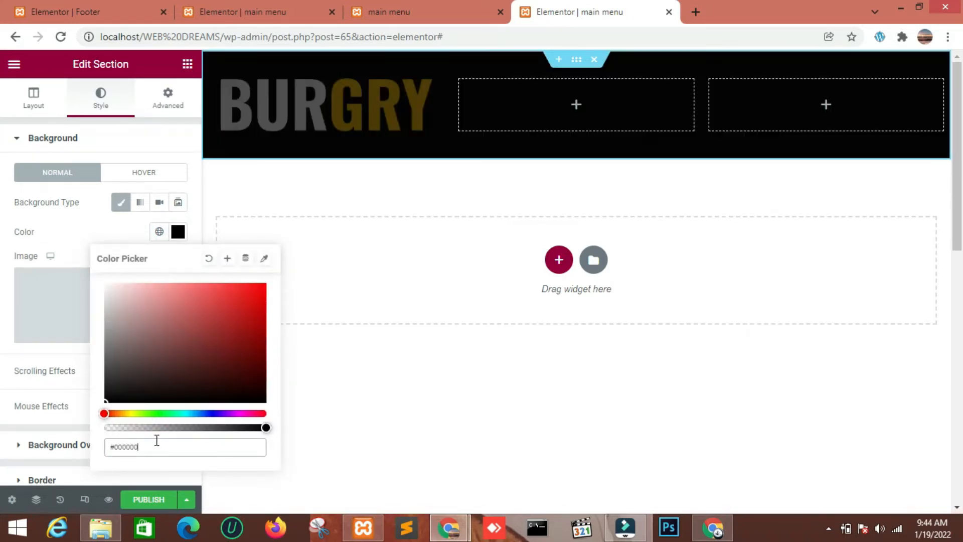
key(BackSpace)
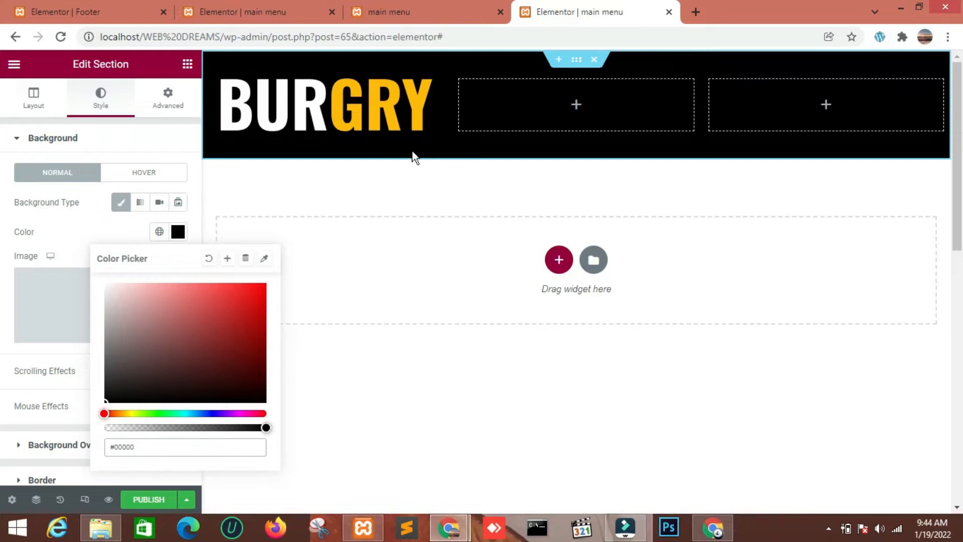
Reduce the header section's top and bottom padding to 10 px each
click(168, 98)
click(112, 245)
click(113, 246)
click(113, 243)
click(113, 248)
click(113, 248)
click(113, 248)
click(114, 248)
click(114, 248)
click(113, 248)
click(114, 248)
click(114, 248)
click(113, 248)
click(113, 248)
click(114, 243)
click(44, 243)
click(44, 242)
click(43, 242)
click(44, 242)
text(0)
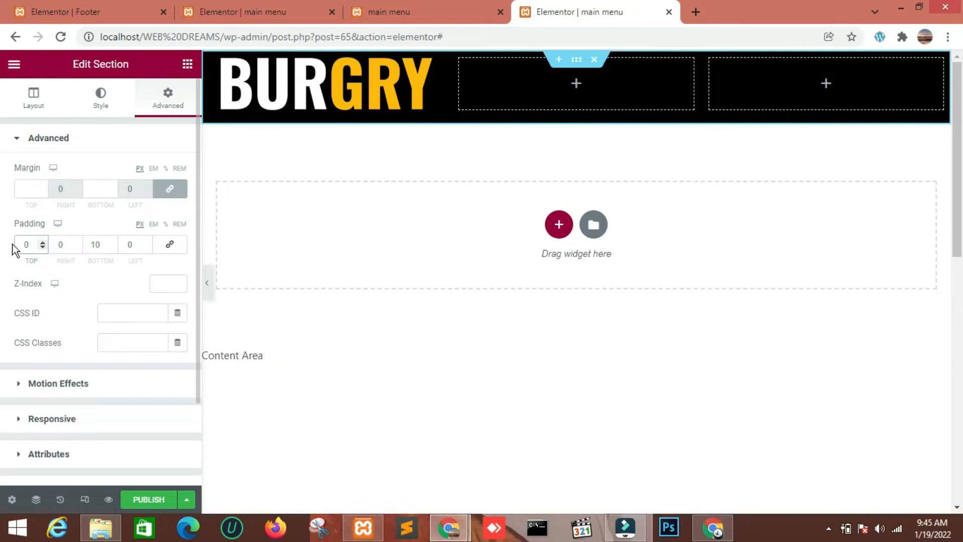
text(10)
click(23, 244)
key(Delete)
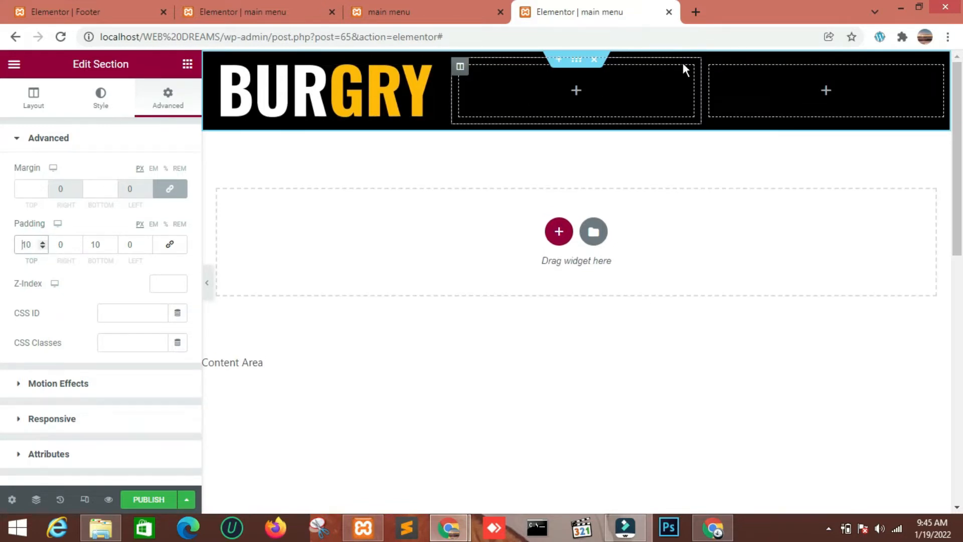
Widen the section's middle column on both sides, narrowing the logo column and the last column, and return to the widget list
drag(705, 90, 861, 86)
drag(458, 103, 403, 102)
click(187, 64)
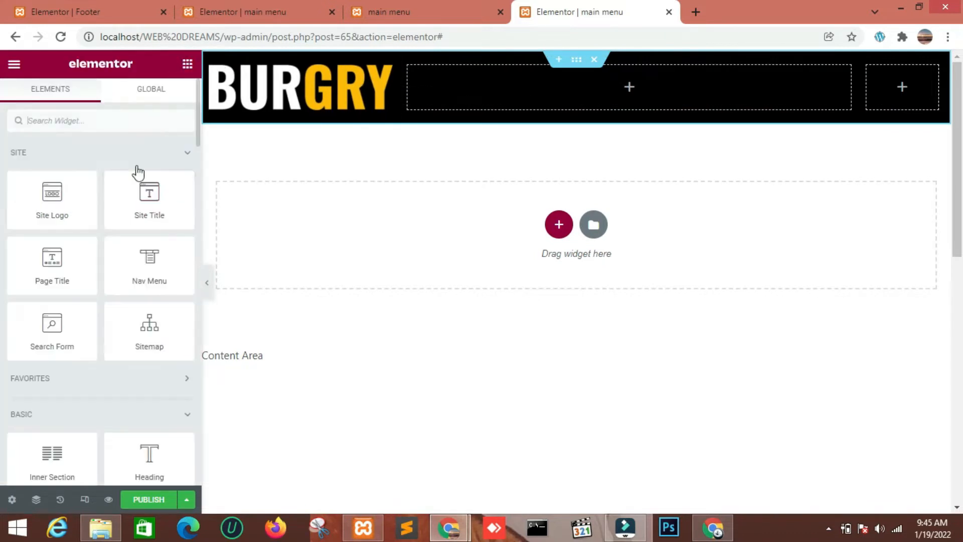
Add a Nav Menu widget to the header's middle column and set its pointer to None
drag(155, 271, 494, 99)
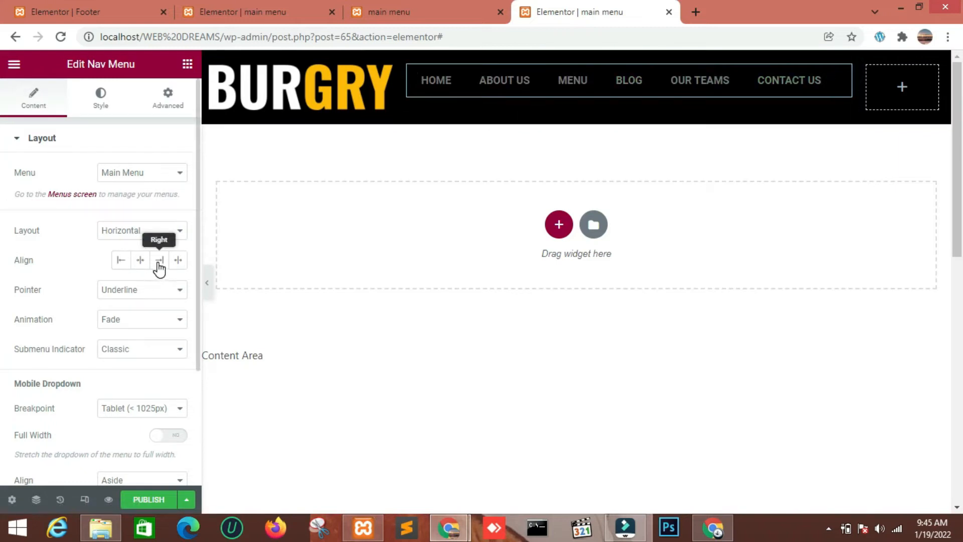
click(150, 291)
click(129, 305)
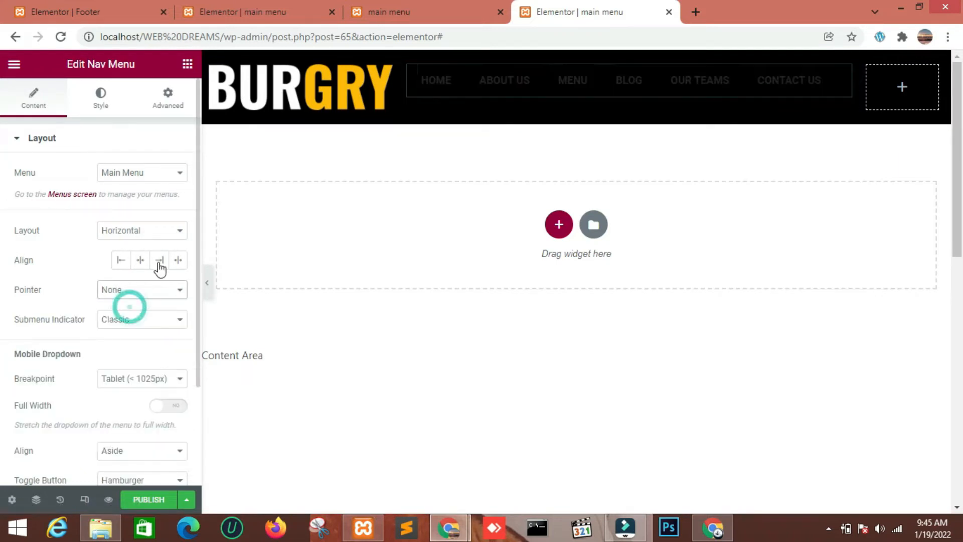
Set the navigation menu's normal text color to white, #ffffff
click(102, 106)
click(178, 231)
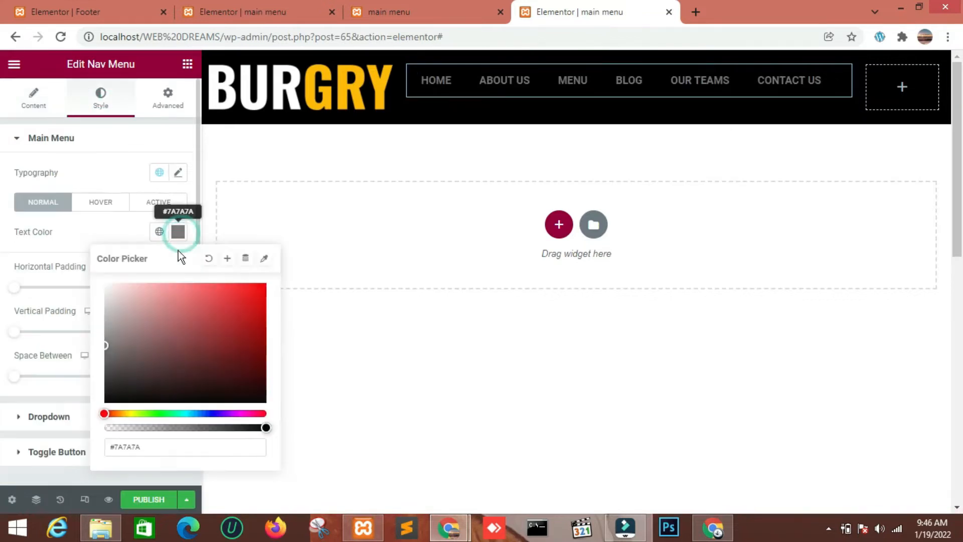
click(156, 448)
key(BackSpace)
key(BackSpace)
key(BackSpace)
key(BackSpace)
key(BackSpace)
text(ffffff)
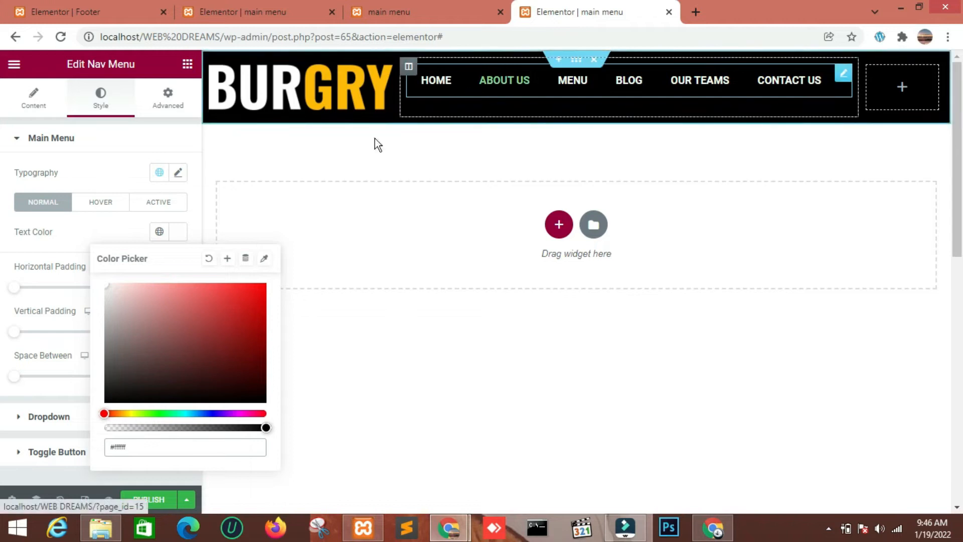
click(91, 232)
Set the navigation menu's font weight to 300 in its typography settings
click(178, 172)
click(152, 246)
click(112, 189)
click(177, 174)
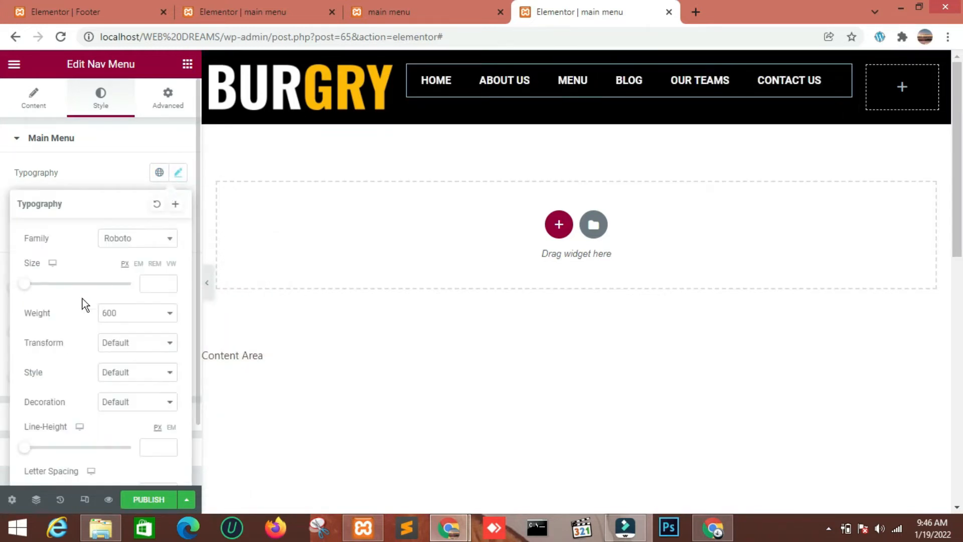
click(128, 315)
click(110, 350)
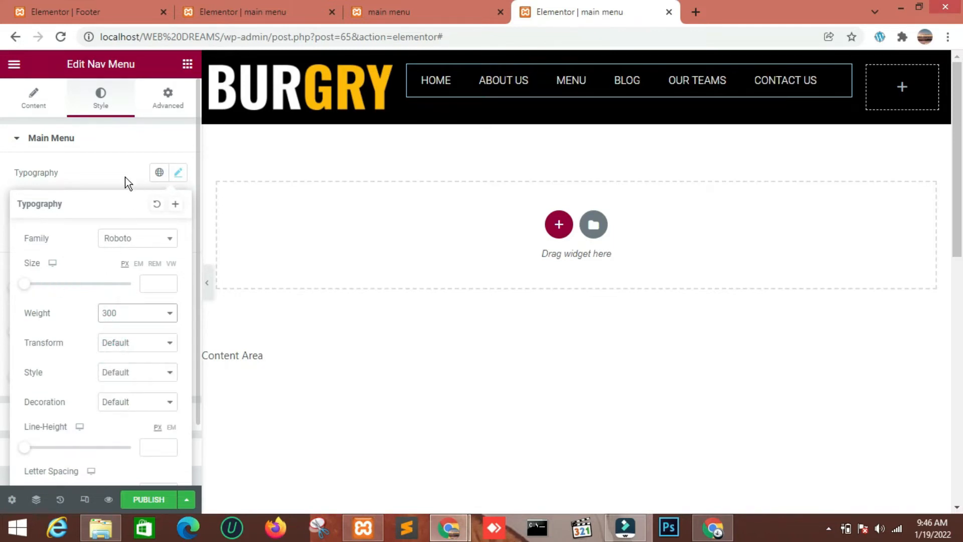
click(98, 170)
Give the navigation menu a top padding of 21 px, leaving the other sides at 0
click(160, 111)
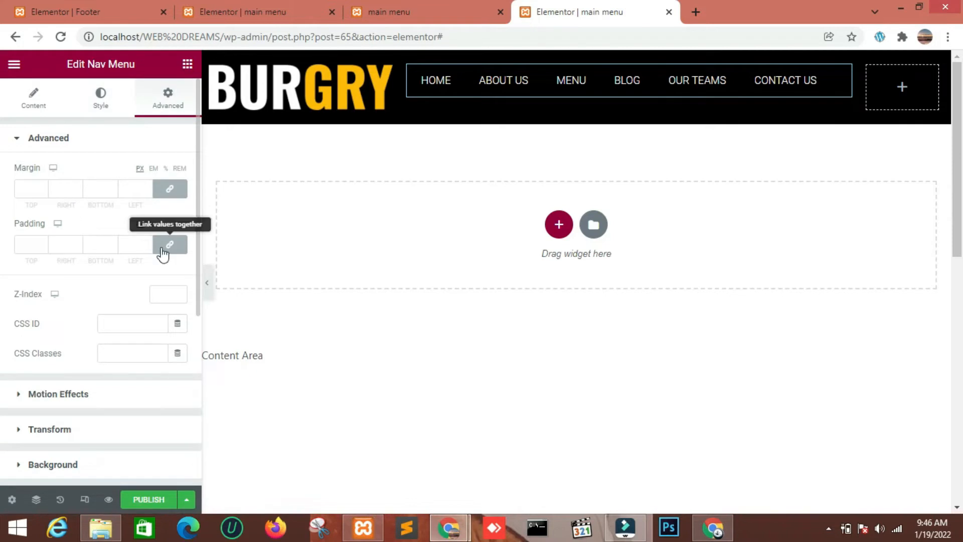
click(43, 242)
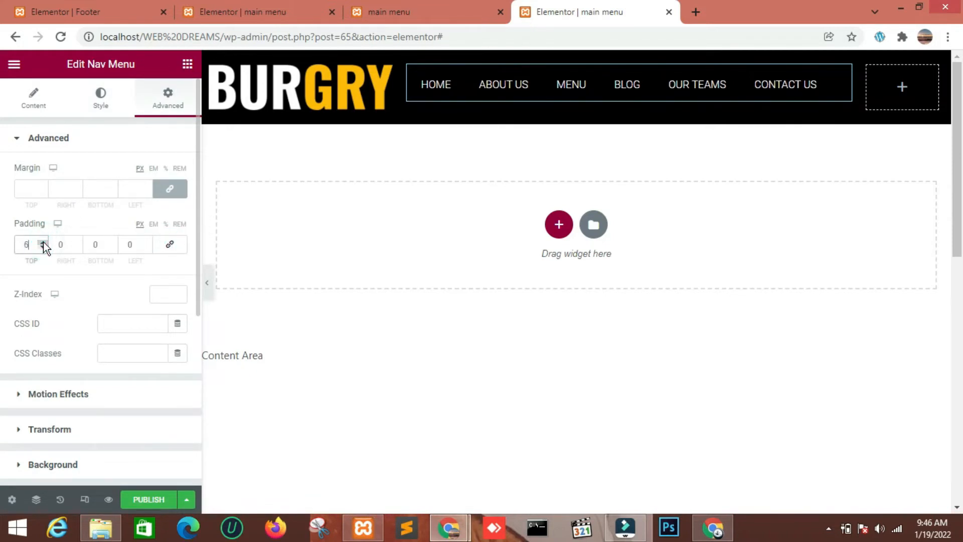
click(43, 242)
click(44, 242)
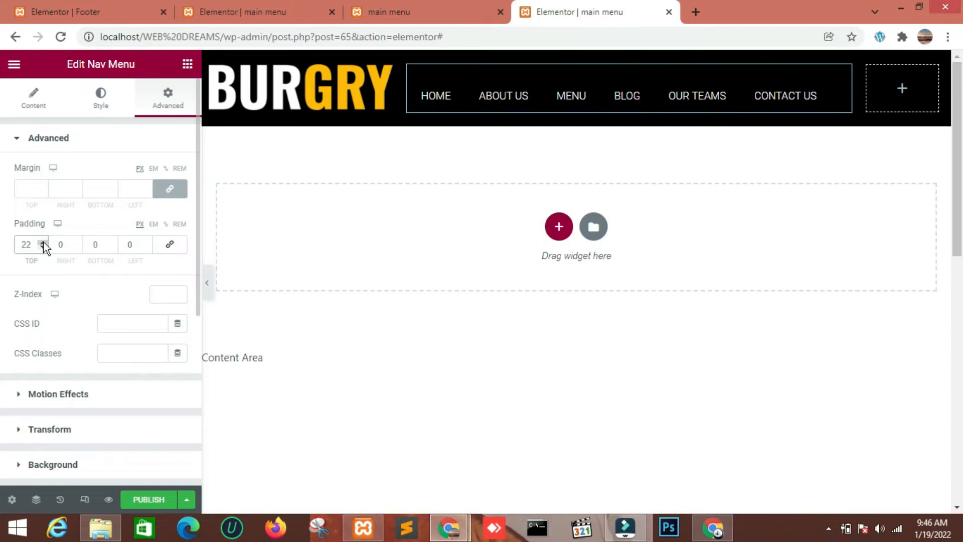
click(43, 248)
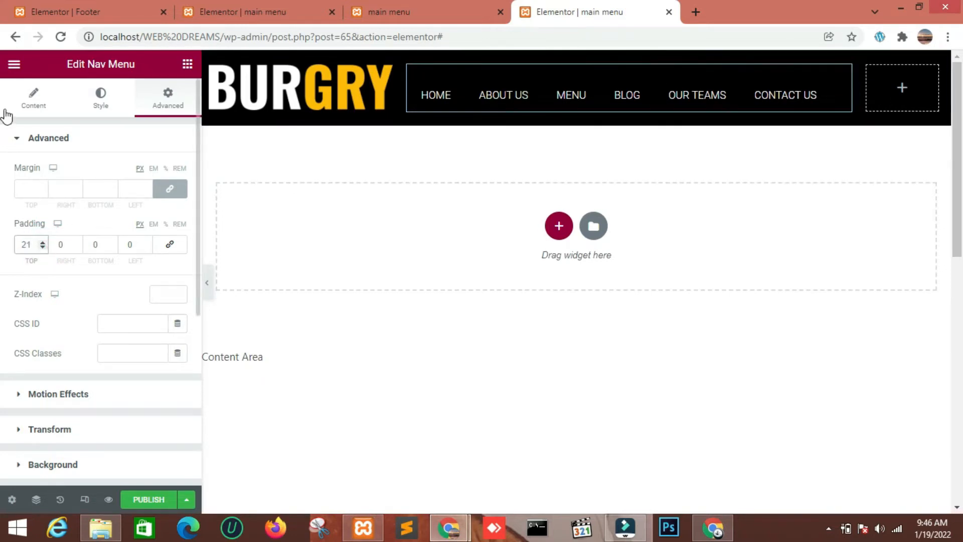
Sample the logo's yellow, FFB900, with ColorPick Eyedropper and apply it as the menu's hover text color
click(102, 106)
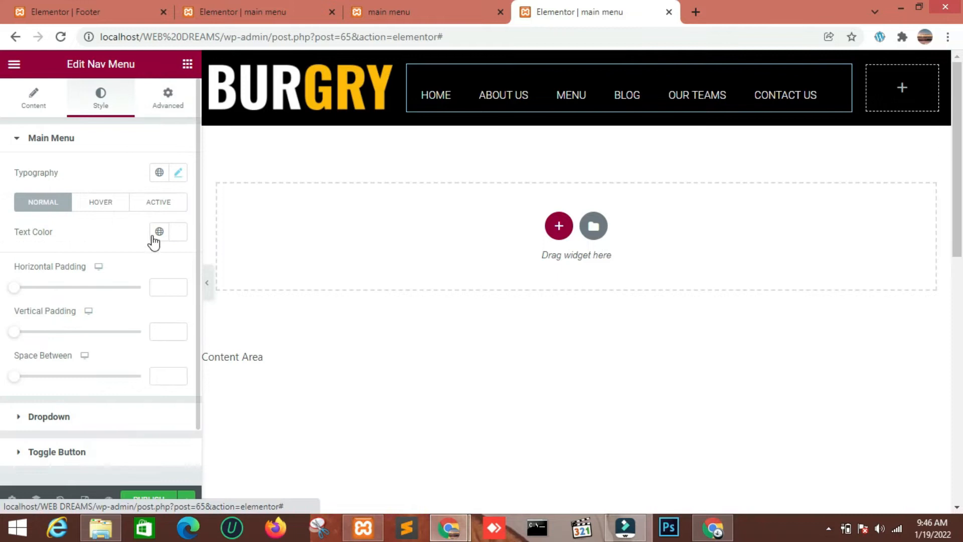
click(103, 202)
click(903, 37)
click(758, 139)
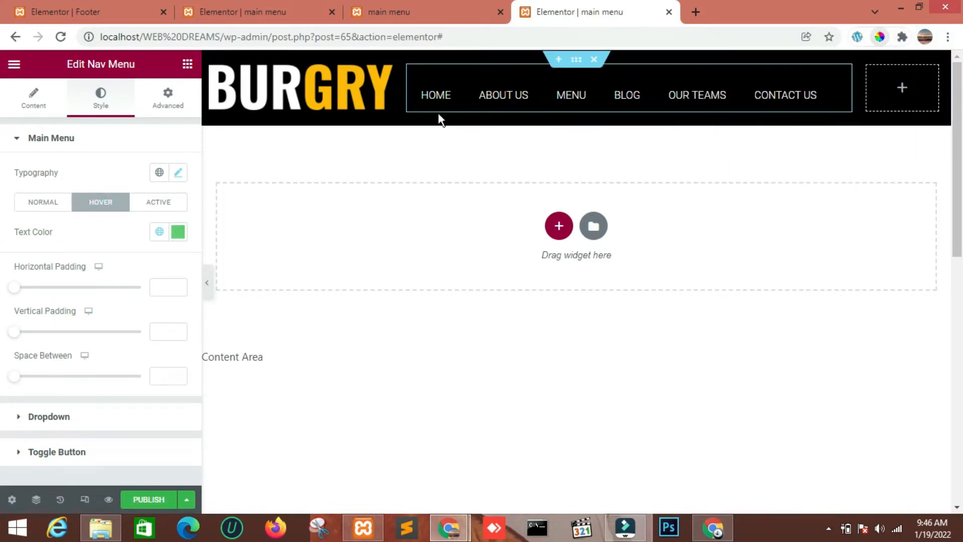
click(352, 94)
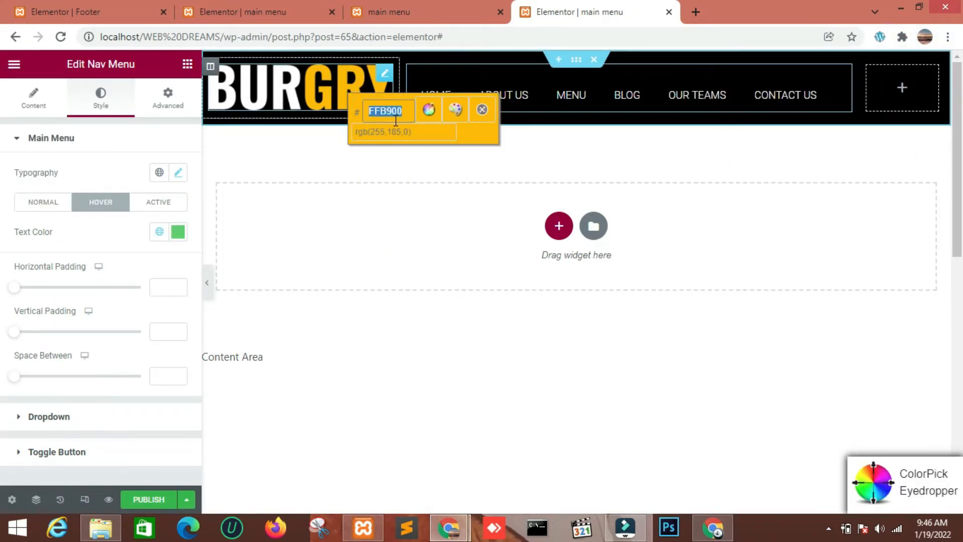
click(481, 110)
click(183, 235)
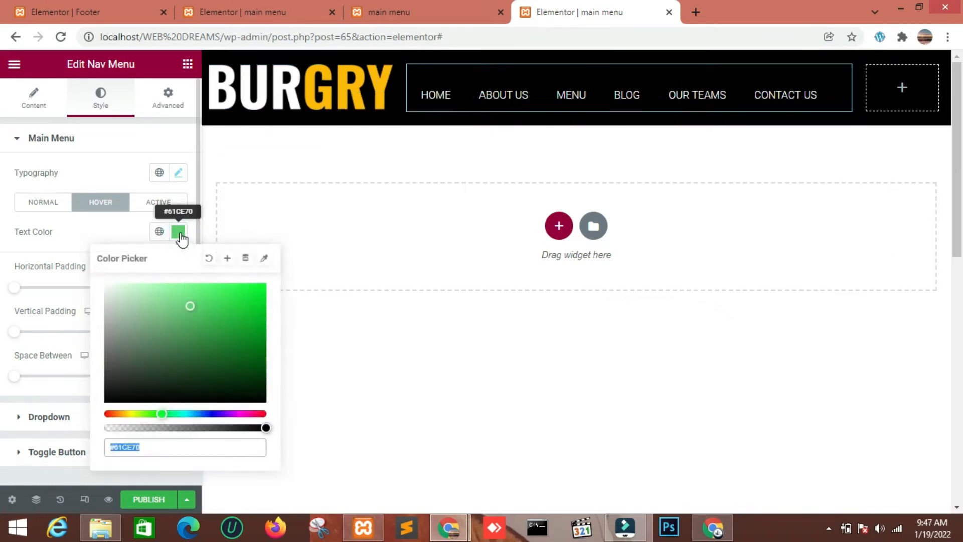
text(#FFB900)
Apply the sampled yellow FFB900 as the menu's active text color
click(173, 203)
click(178, 233)
text(FFB900)
click(114, 232)
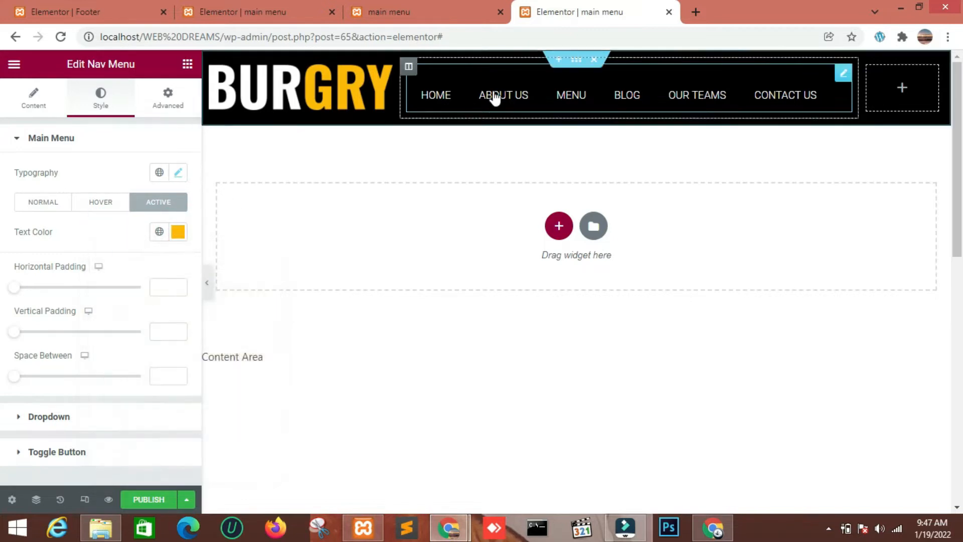
Search the widgets for a button and add a Button widget to the header's last column
click(187, 64)
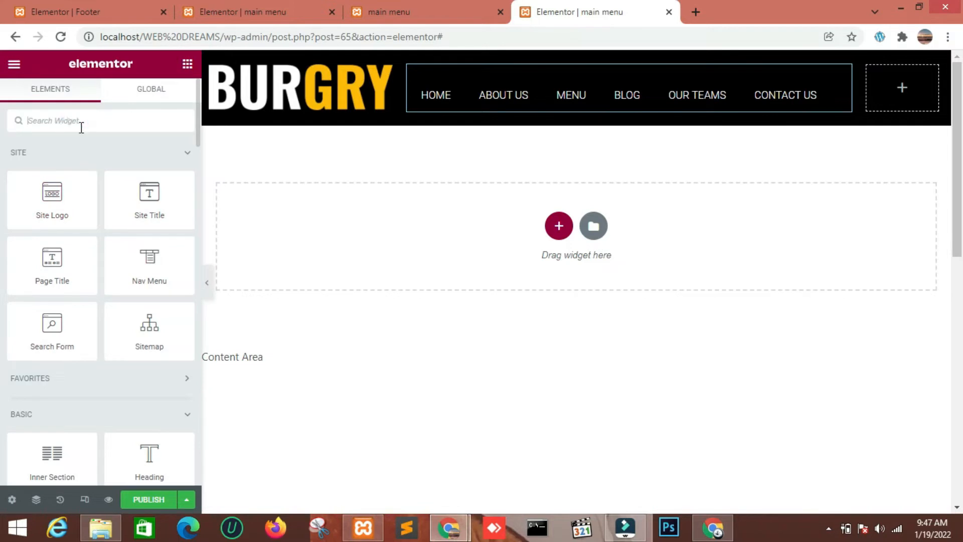
text(but)
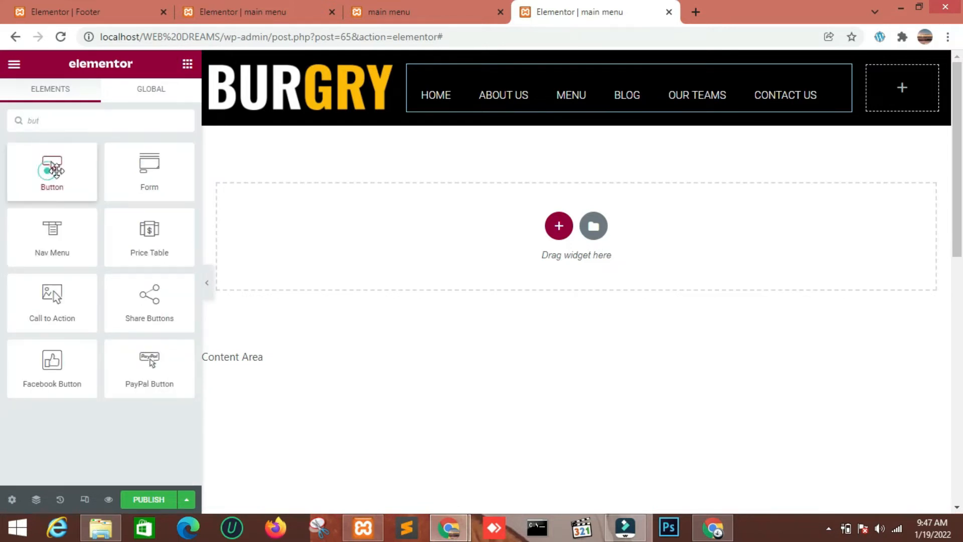
drag(52, 168, 909, 83)
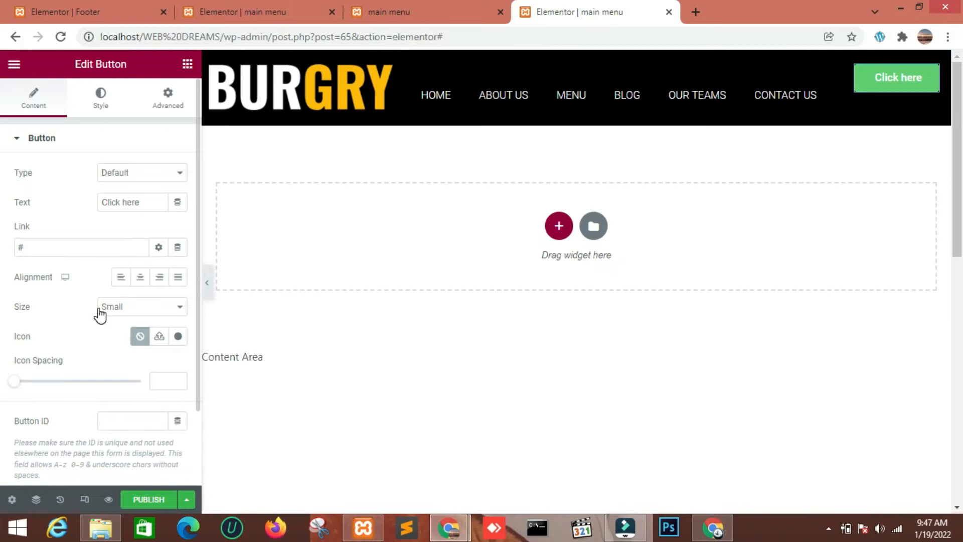
Try the Medium size on the button and return it to Small
click(117, 313)
click(122, 333)
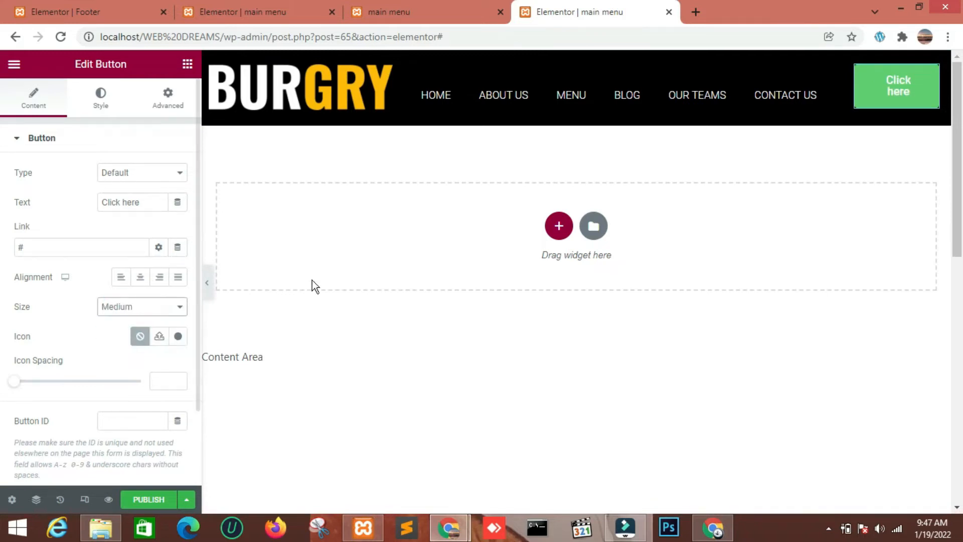
click(176, 306)
click(154, 329)
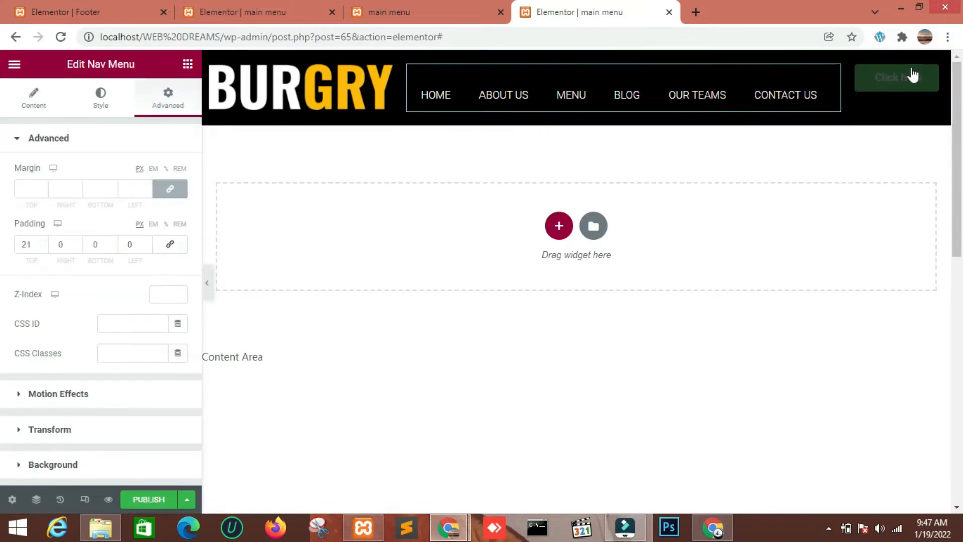
Give the button a top padding of 21 px, unlinked from the other sides
click(924, 76)
click(160, 93)
click(169, 244)
click(25, 243)
text(20)
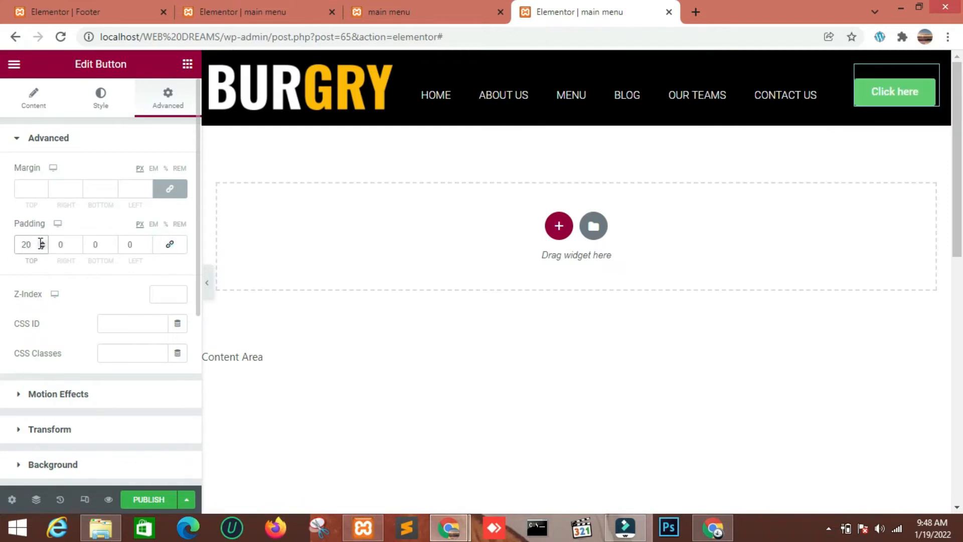
key(Up)
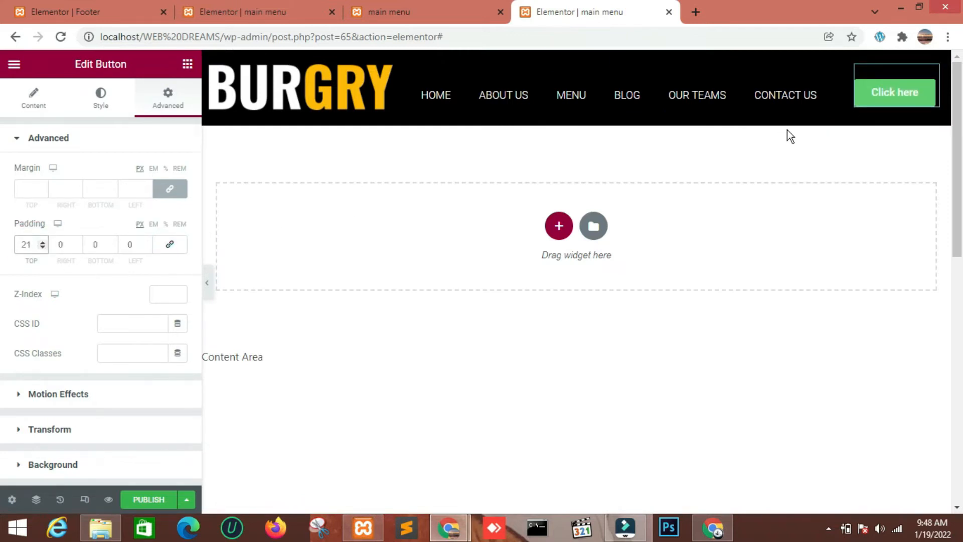
Set the button's background color to the logo's yellow, FFB900
click(87, 99)
click(101, 97)
click(178, 322)
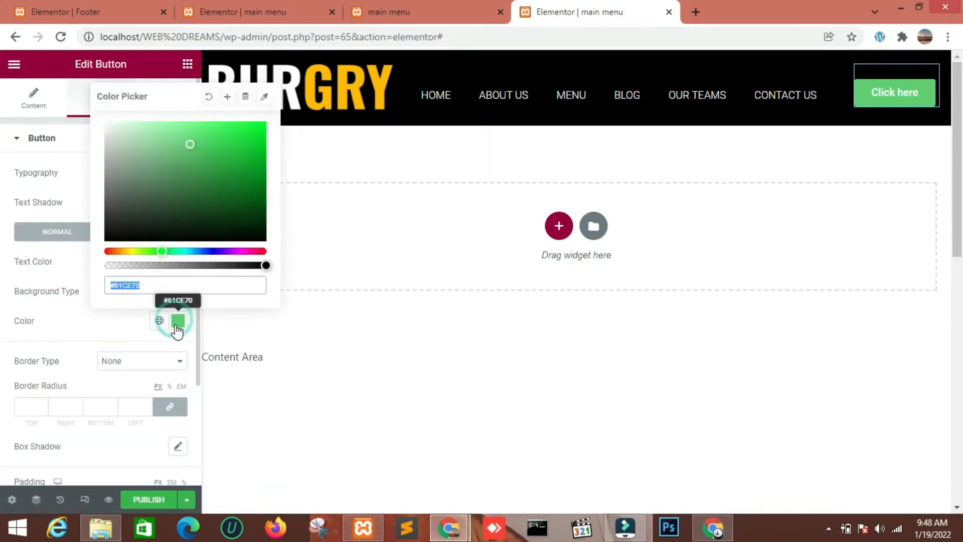
text(FFB900)
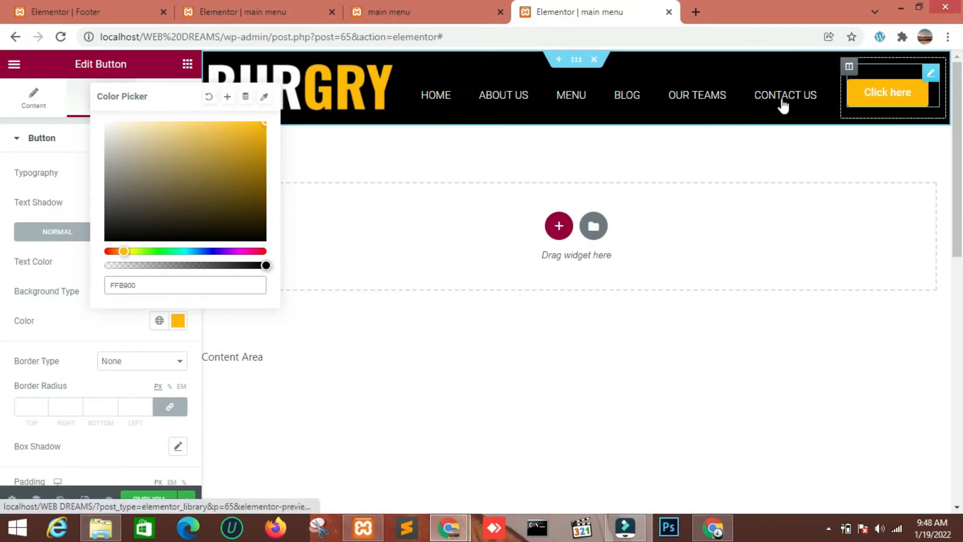
Change the button's text to "shop online" and widen its column so the label fits on one line
click(80, 204)
drag(135, 202, 91, 207)
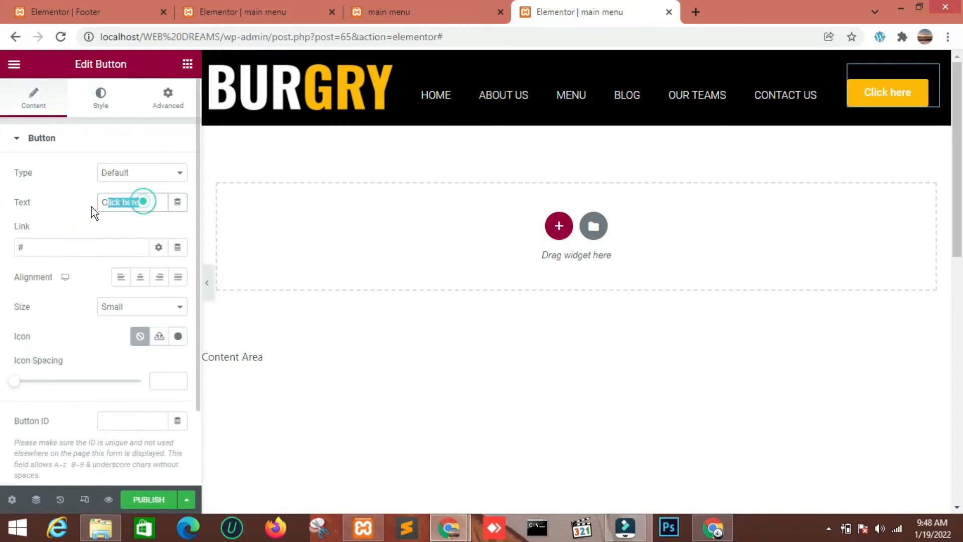
key(BackSpace)
text(shop online)
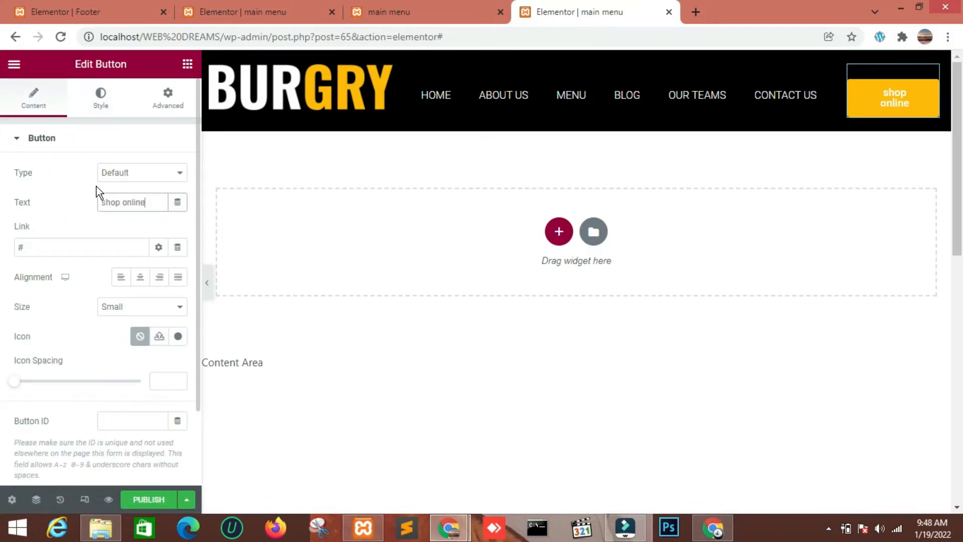
drag(842, 97, 842, 100)
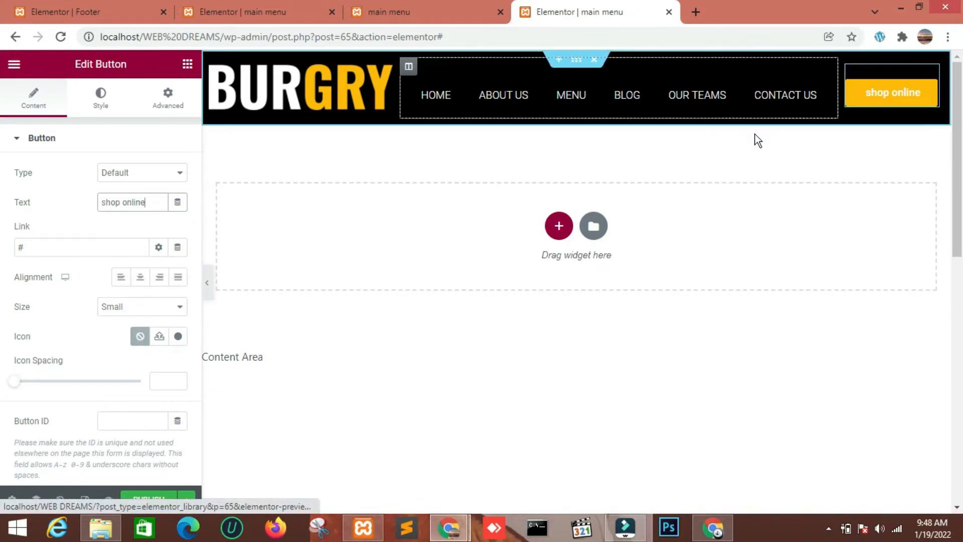
Align the navigation menu to the right within its column
click(100, 99)
click(822, 74)
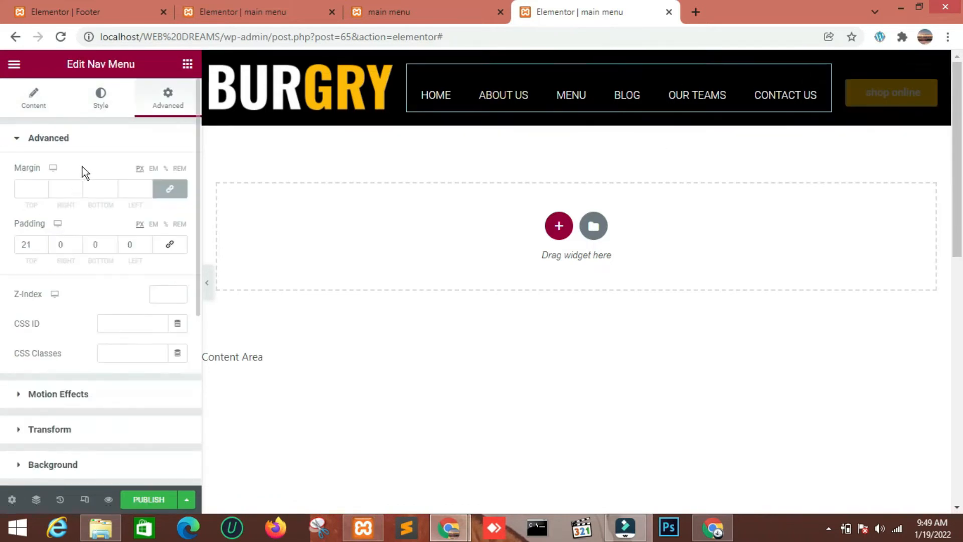
click(91, 108)
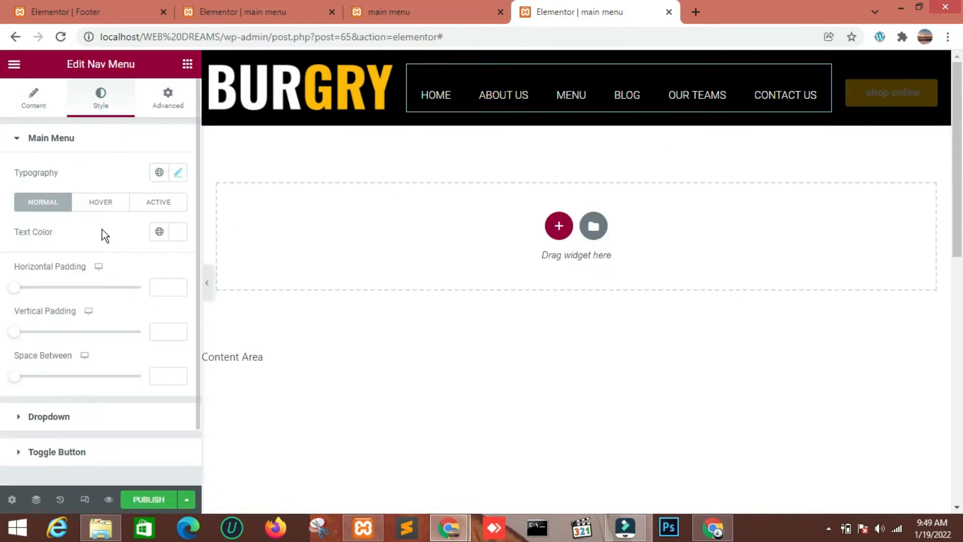
click(33, 99)
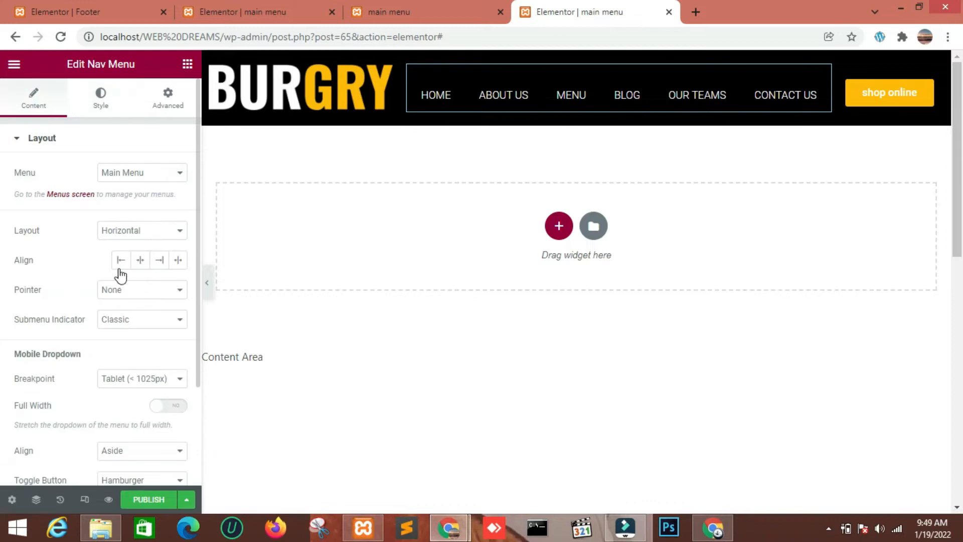
click(157, 261)
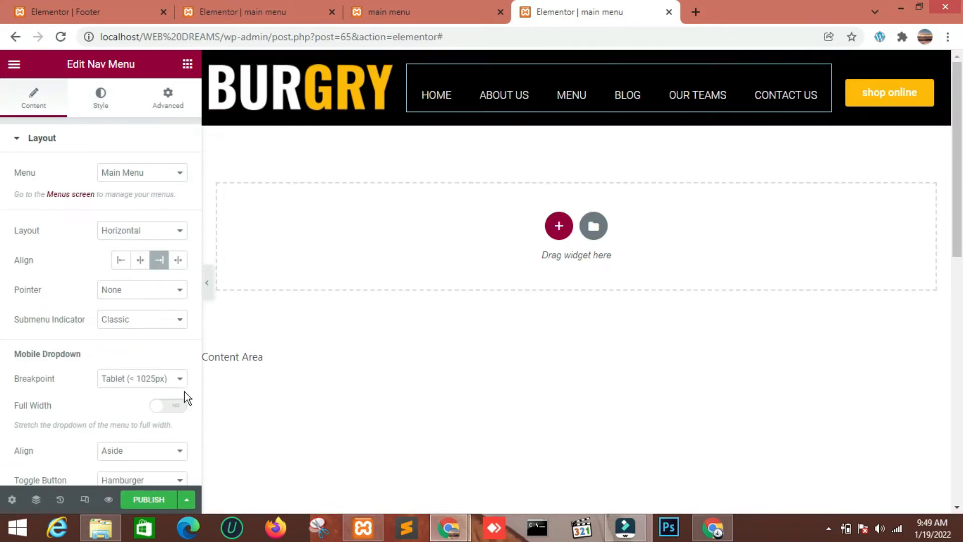
Publish the header template with a display condition added
click(152, 500)
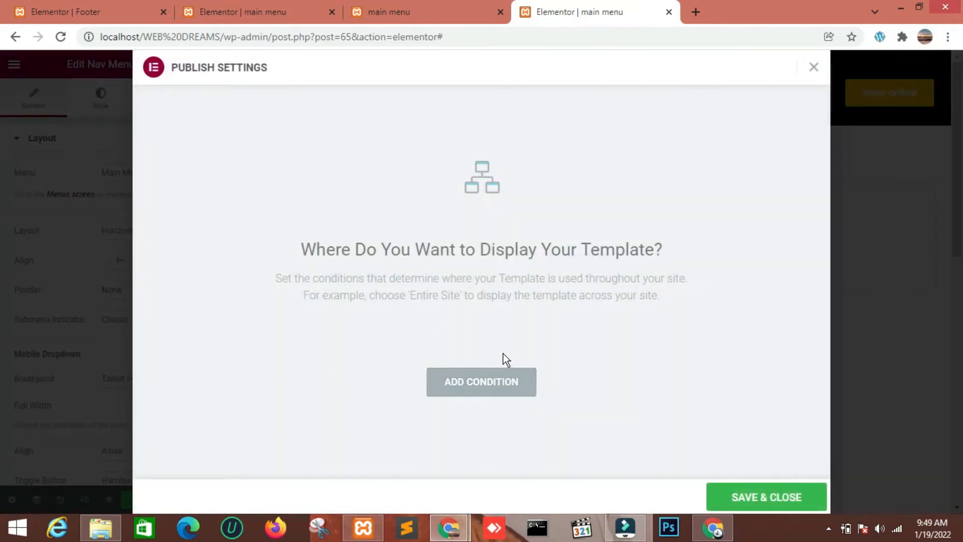
click(503, 379)
click(775, 499)
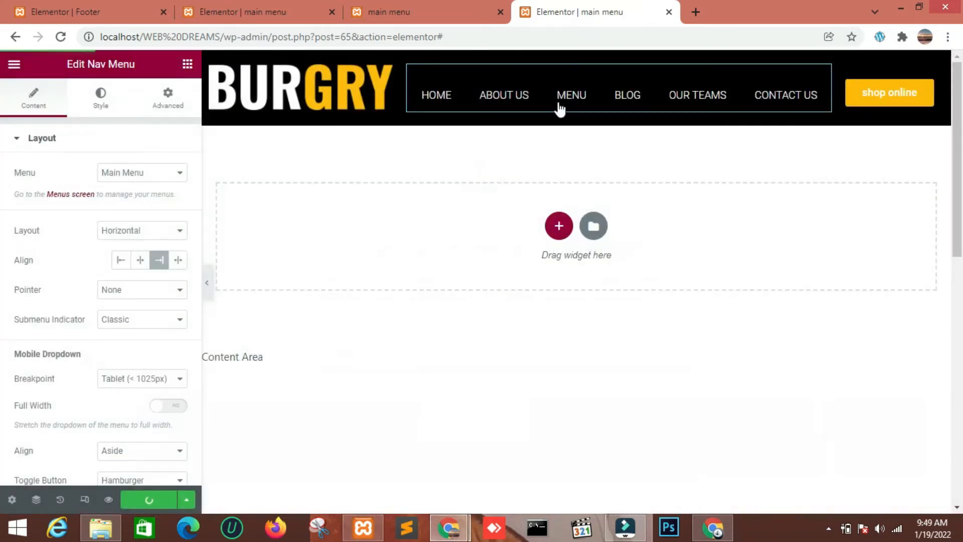
click(835, 98)
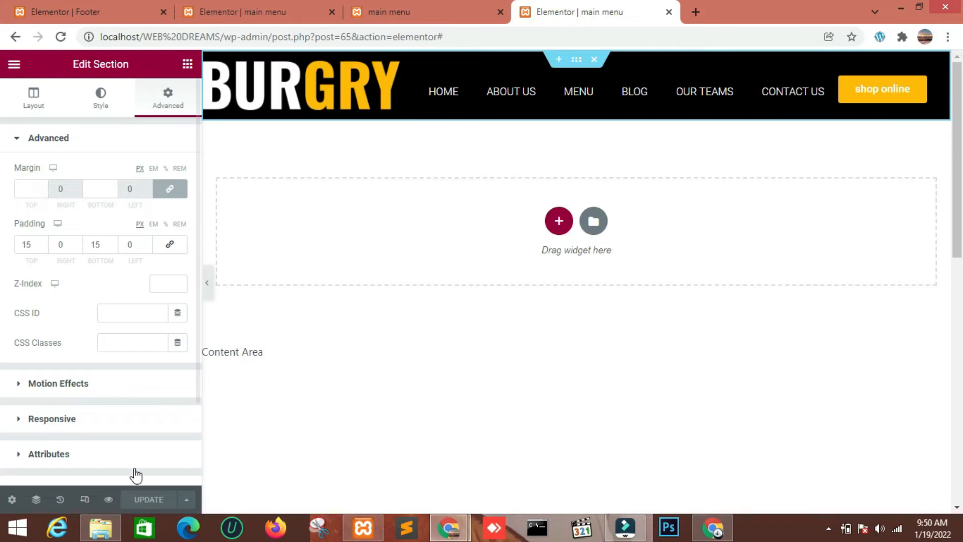
click(107, 499)
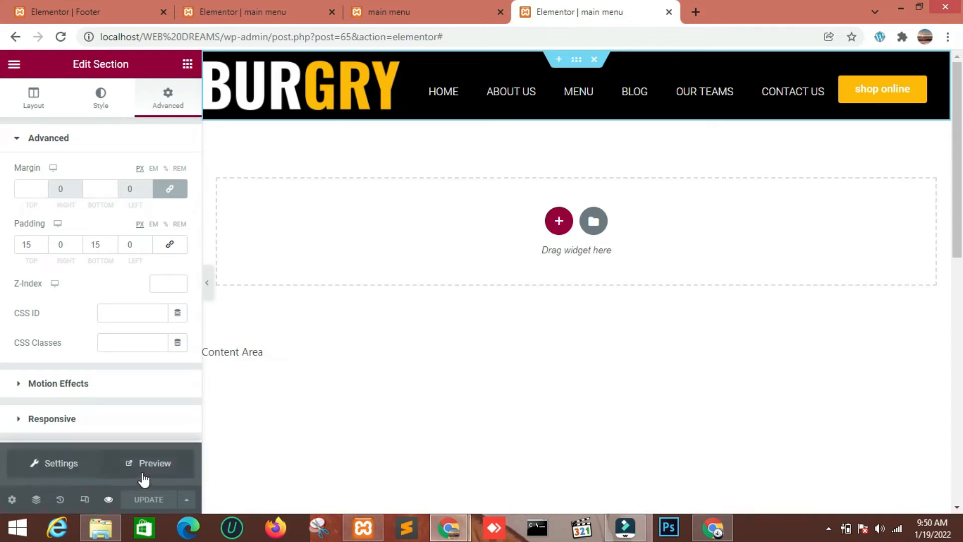
click(571, 370)
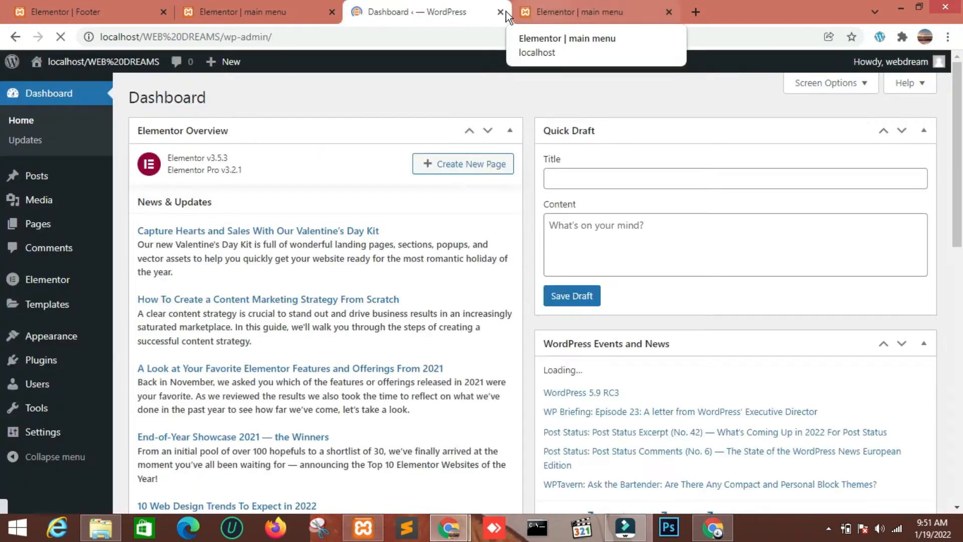
Open the Theme Builder template list from the WordPress dashboard and move one template to the trash
click(555, 19)
click(423, 11)
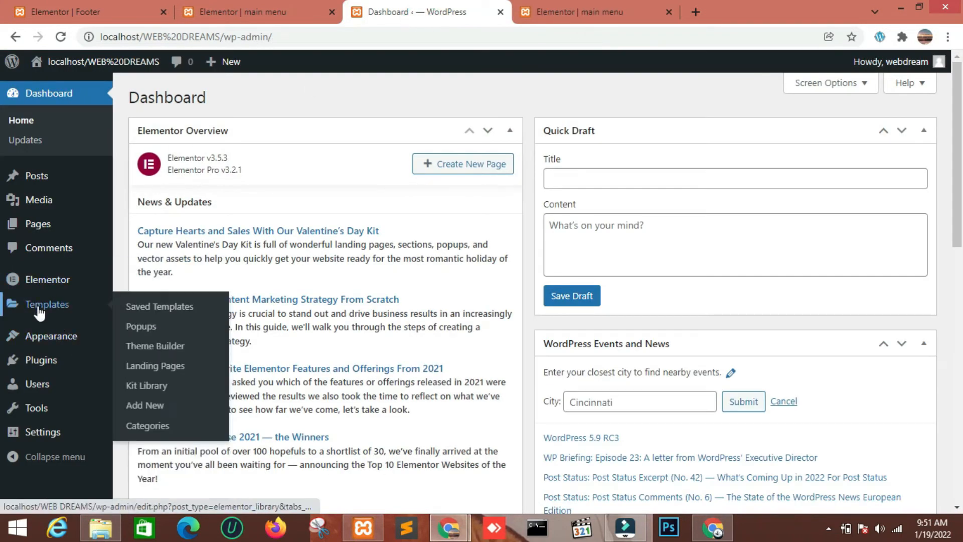
mouse_move(45, 304)
click(151, 346)
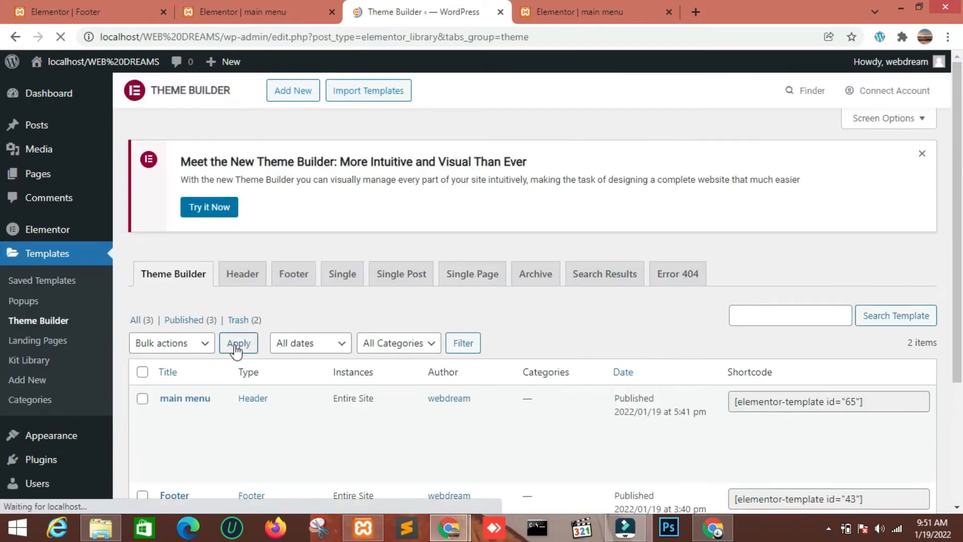
scroll(236, 352, down, 3)
click(173, 354)
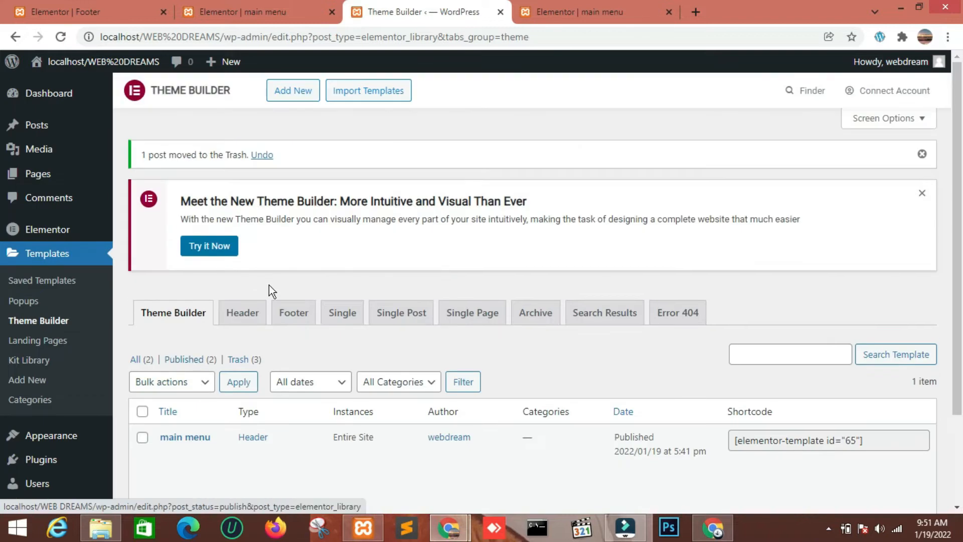
Create a new Theme Builder template of type Footer named "Footer"
click(290, 316)
scroll(265, 356, down, 3)
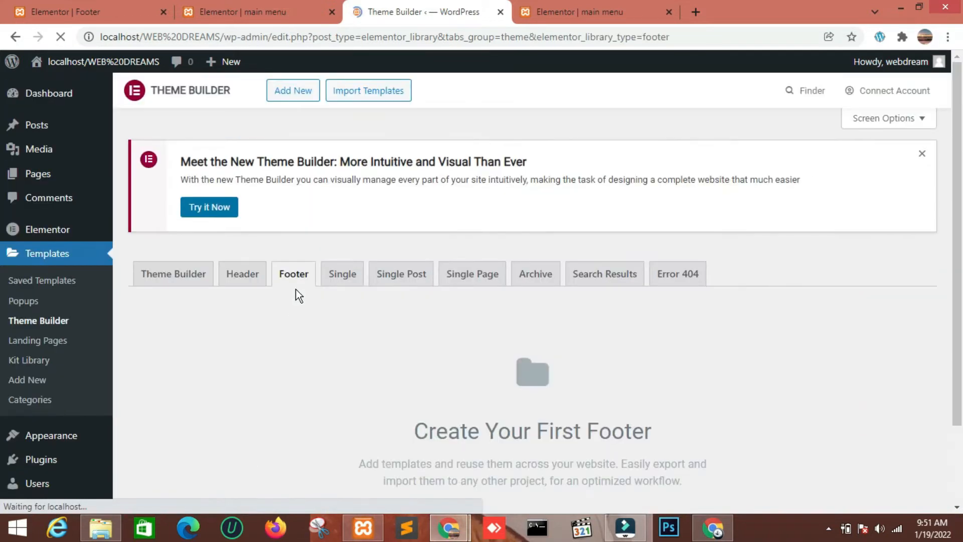
scroll(366, 311, down, 2)
click(549, 438)
click(517, 347)
click(523, 307)
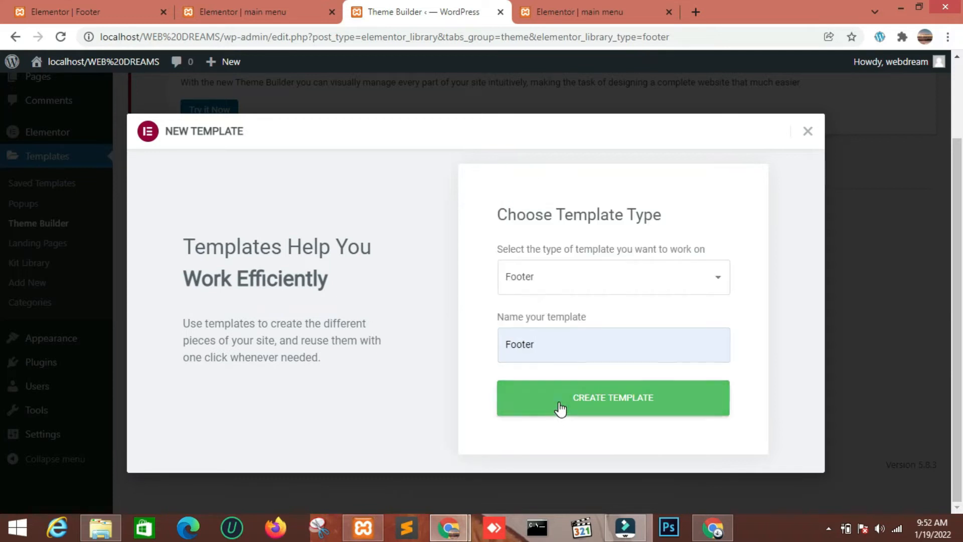
click(561, 409)
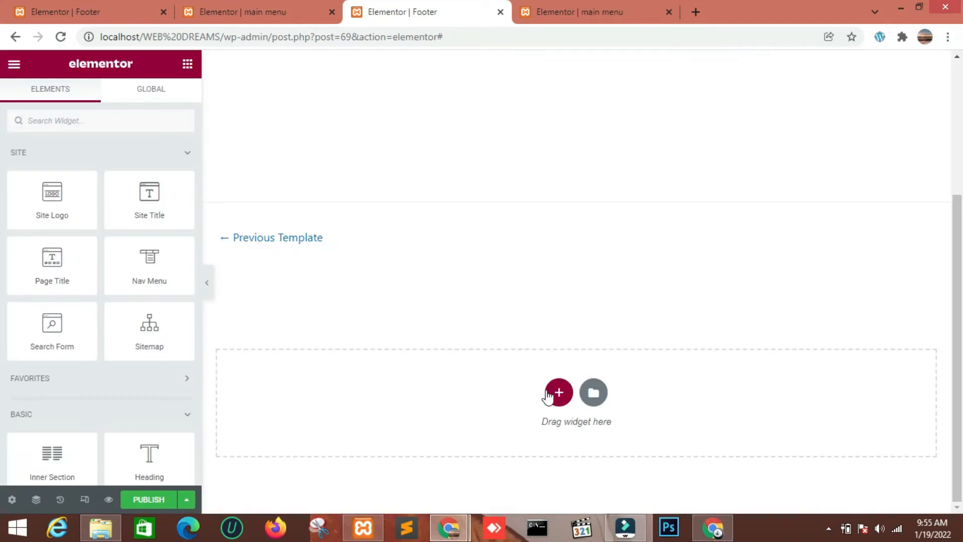
Add a single-column section to the footer with full-width content and no gap between columns
click(549, 397)
click(385, 427)
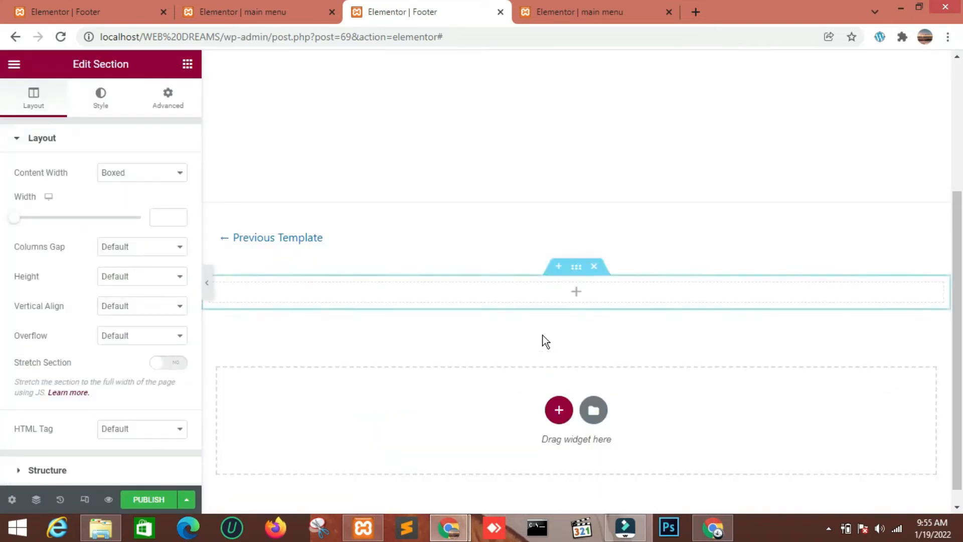
click(134, 172)
click(139, 197)
click(149, 208)
click(141, 226)
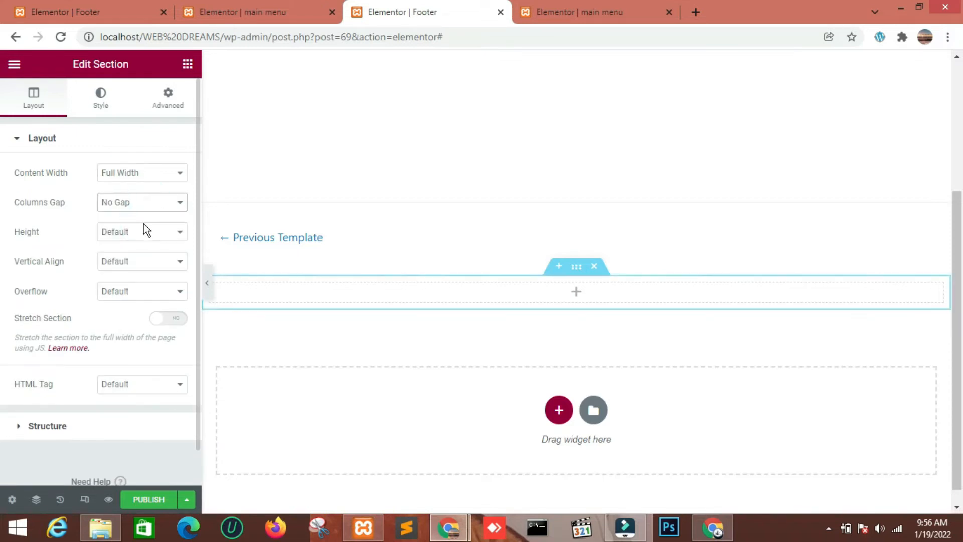
Set the footer section's height to Min Height with a minimum of 168 px
click(137, 234)
click(129, 263)
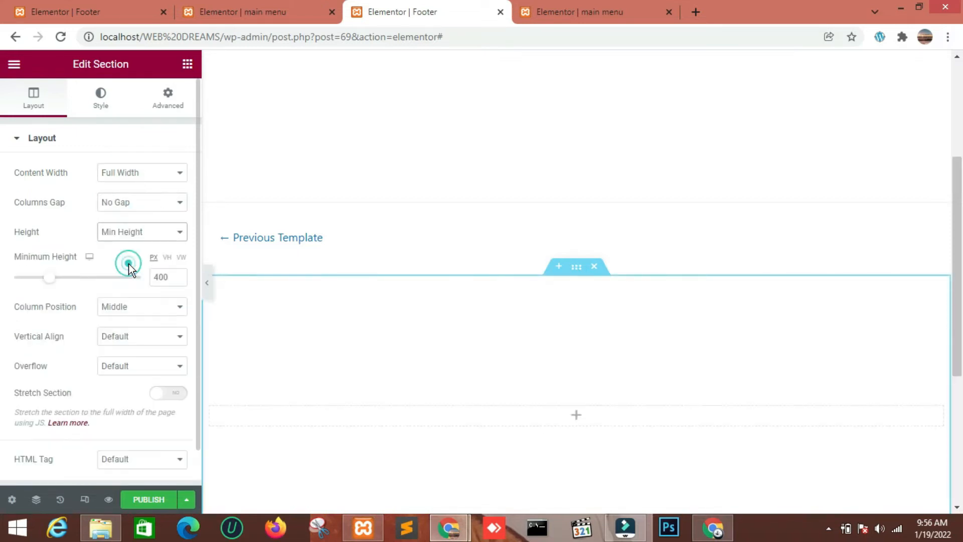
drag(49, 277, 33, 287)
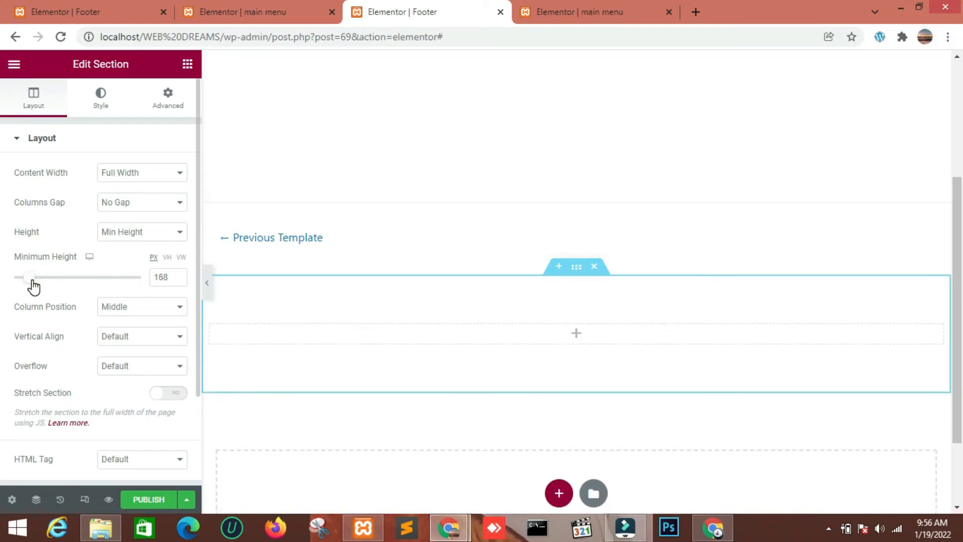
Place an inner section inside the footer section and add columns until it has four
click(187, 65)
click(114, 122)
drag(53, 168, 535, 326)
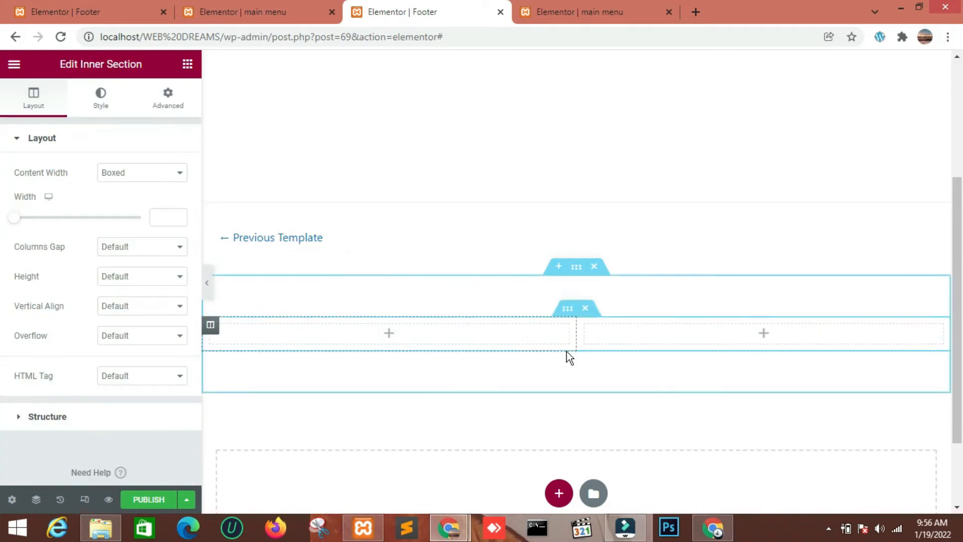
right_click(210, 327)
click(240, 331)
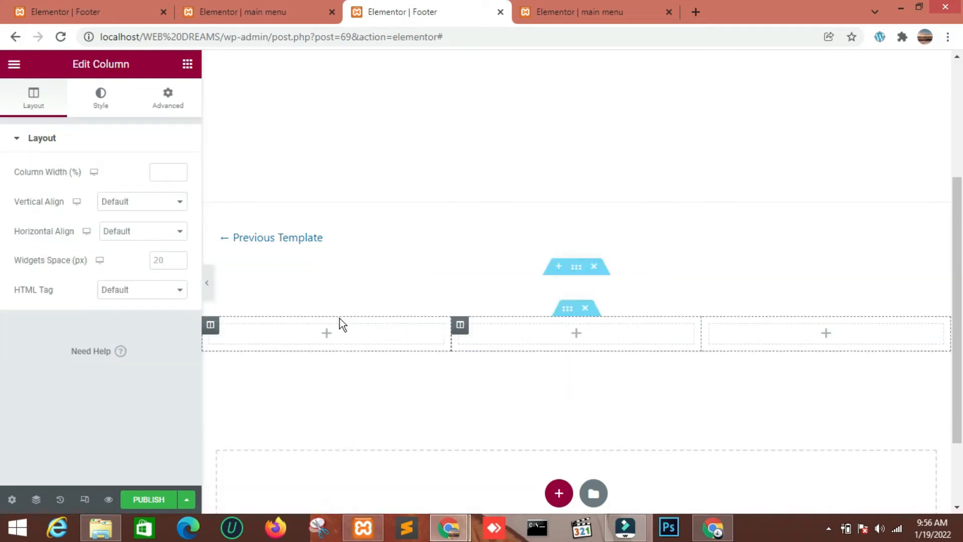
right_click(460, 326)
click(492, 330)
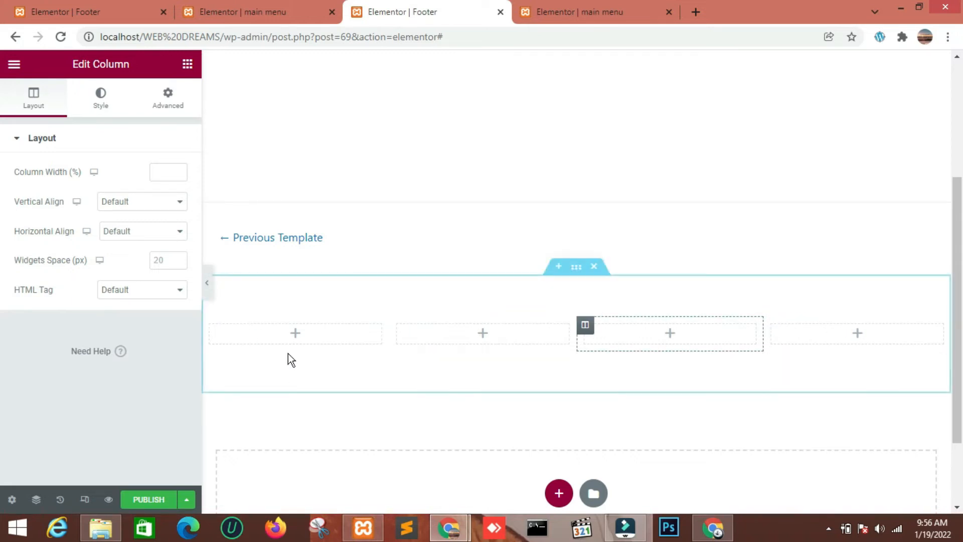
Sample the yellow FFB900 from the header's shop online button with the ColorPick Eyedropper extension
click(903, 37)
click(793, 139)
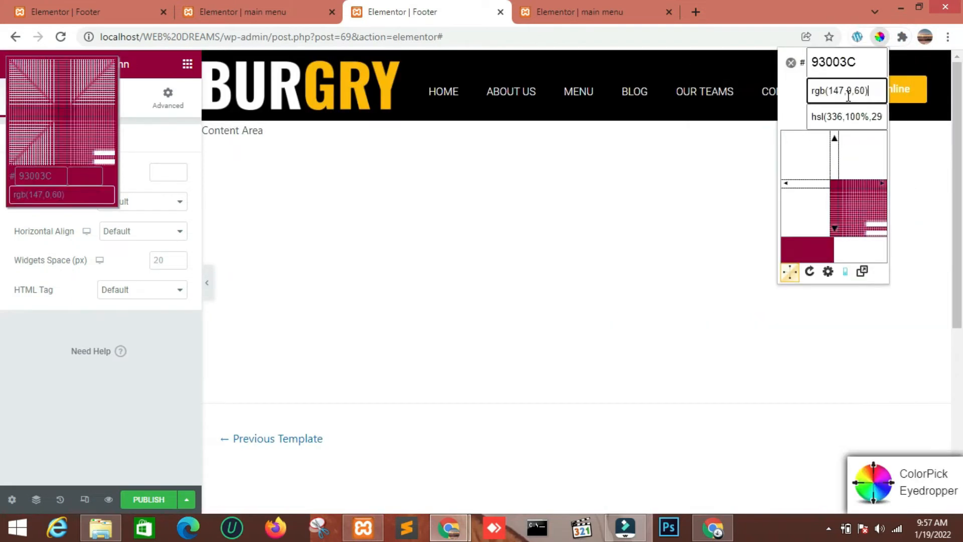
click(917, 88)
key(ctrl+c)
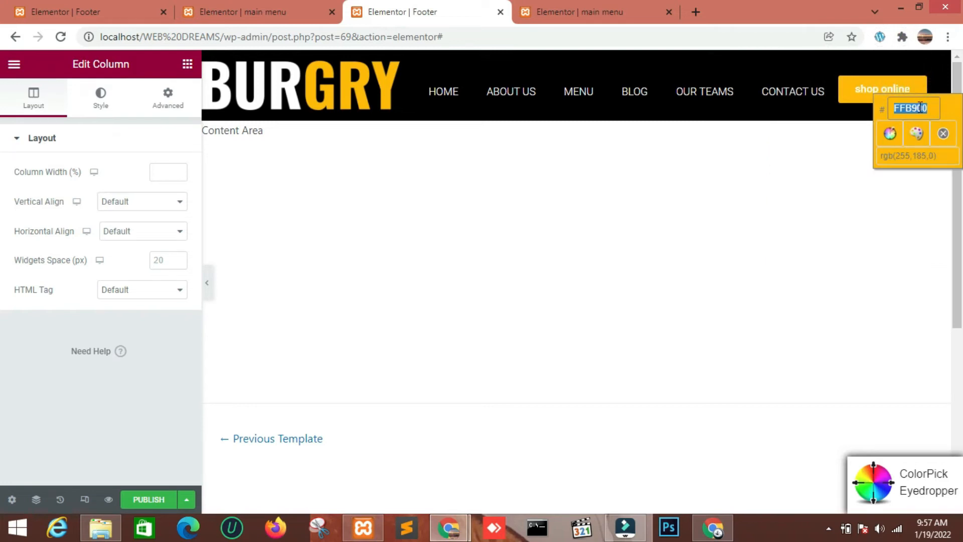
click(944, 134)
Give the outer footer section a classic background in the sampled yellow, FFB900
scroll(619, 249, down, 5)
click(577, 187)
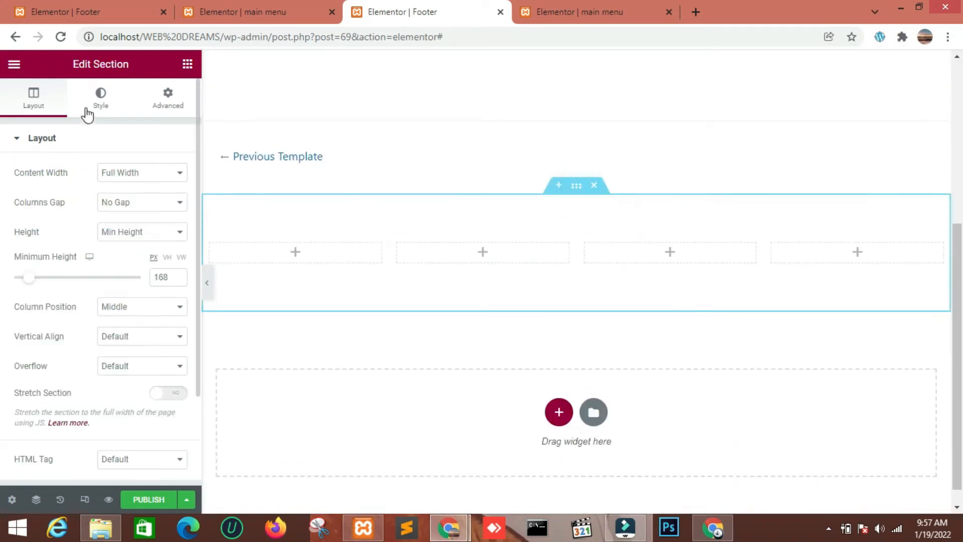
click(87, 111)
click(116, 203)
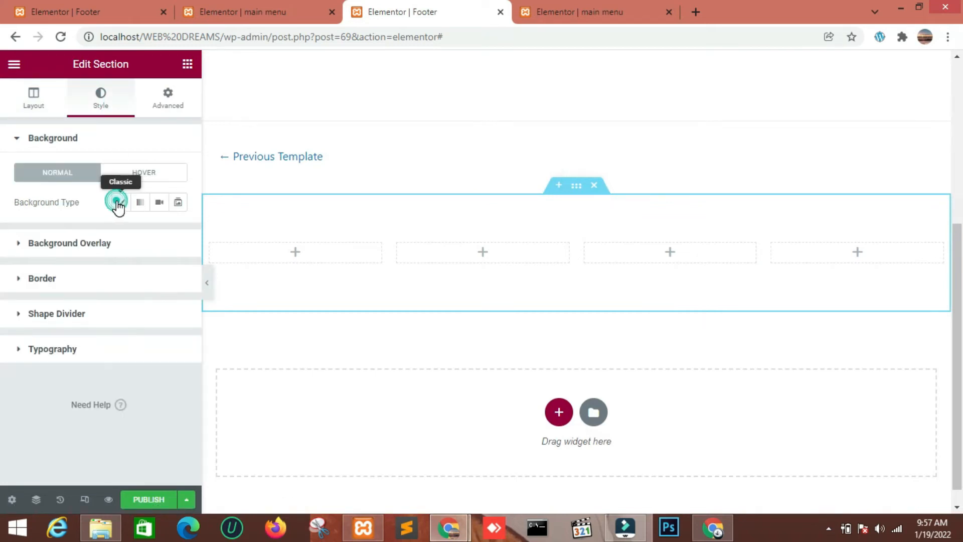
click(174, 234)
key(ctrl+v)
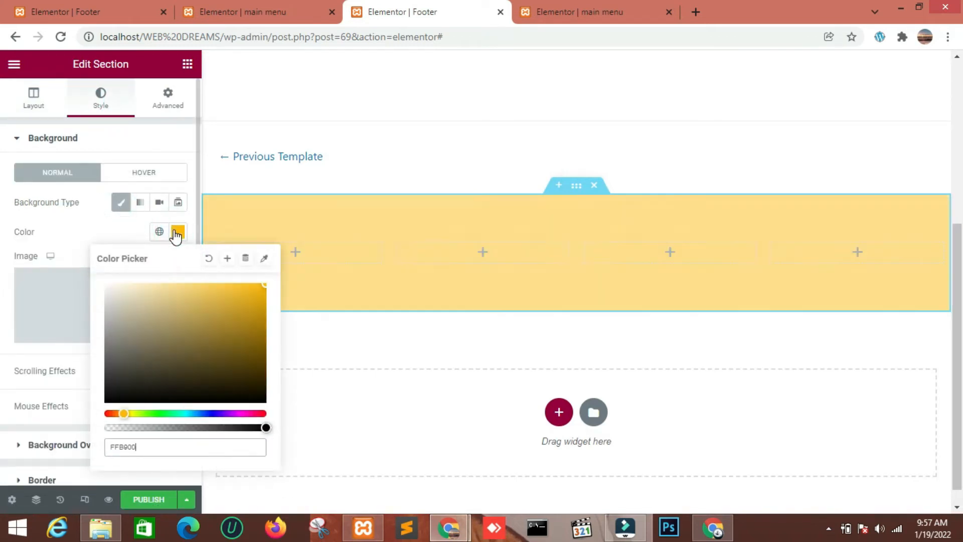
click(107, 239)
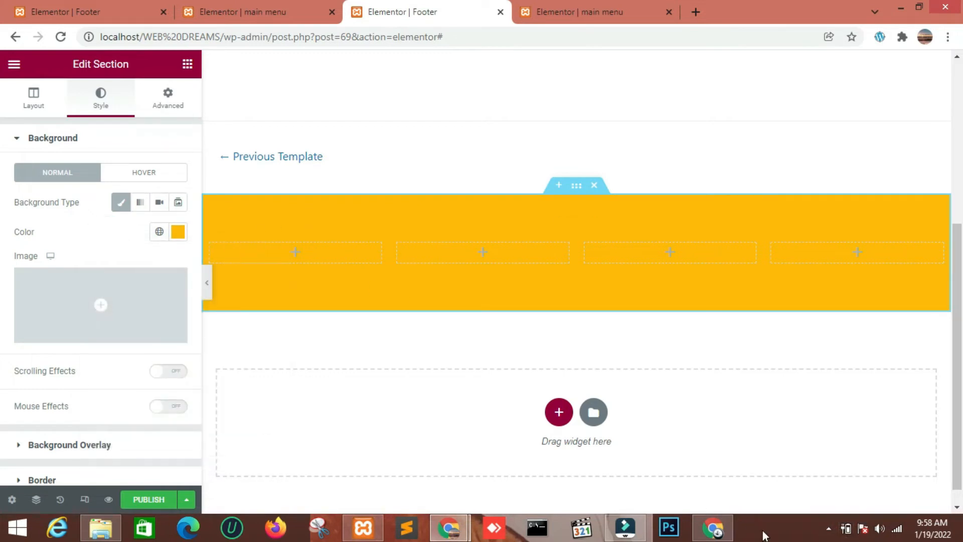
click(829, 529)
right_click(817, 451)
click(829, 472)
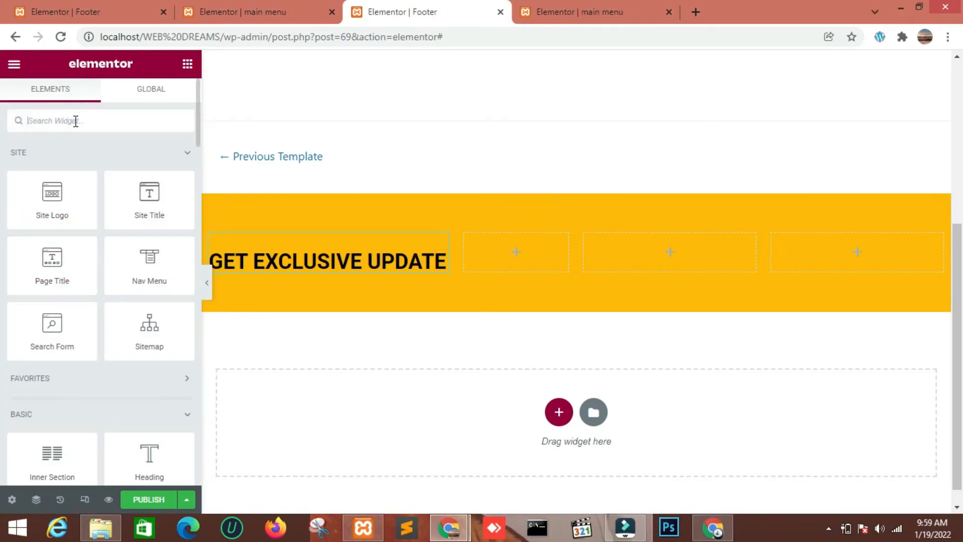
Add a Text Editor widget below the GET EXCLUSIVE UPDATE heading and shorten its text to "Lorem ipsum dolor sit amet, consectetur adipighyt"
text(tex)
drag(125, 173, 306, 257)
drag(100, 350, 39, 311)
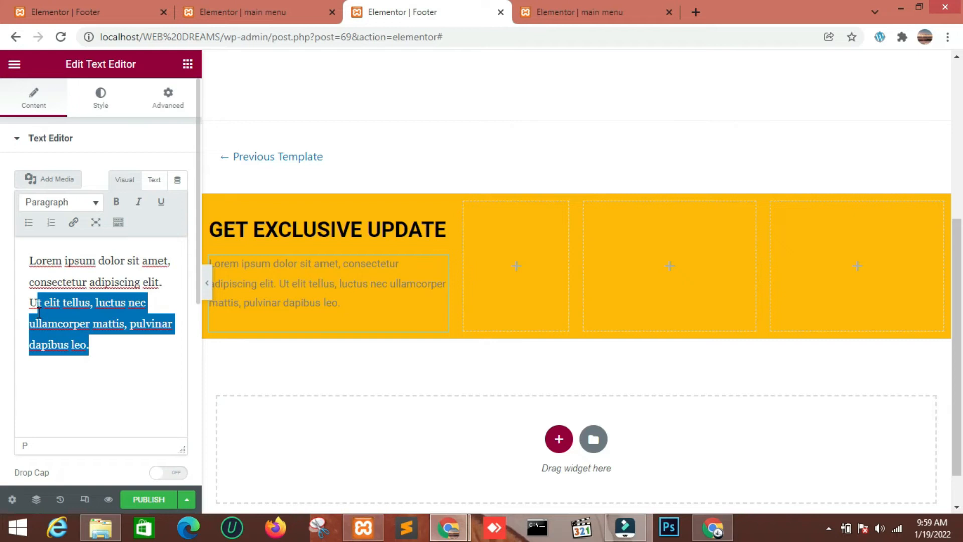
key(BackSpace)
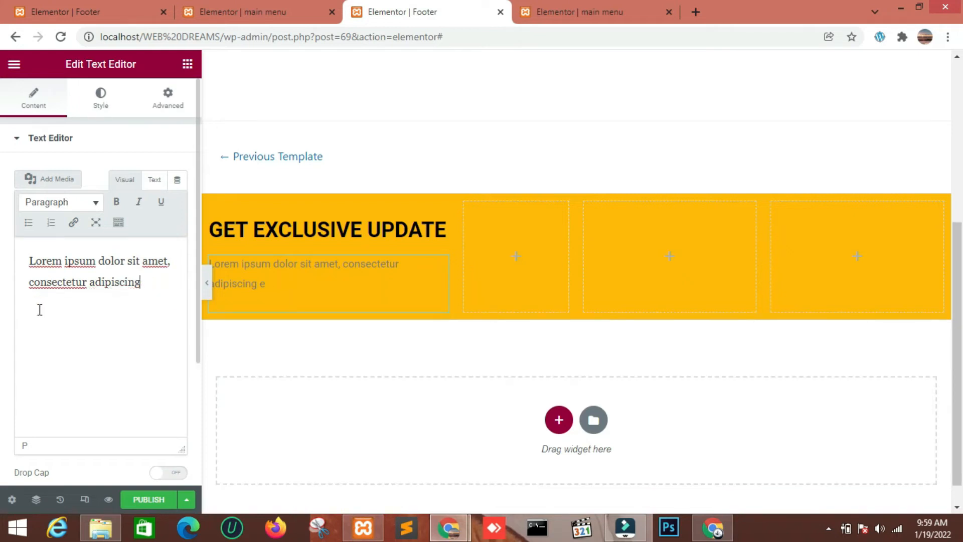
key(BackSpace)
key(BackSpace)
key(BackSpace)
key(BackSpace)
key(BackSpace)
text(ghytyt)
key(BackSpace)
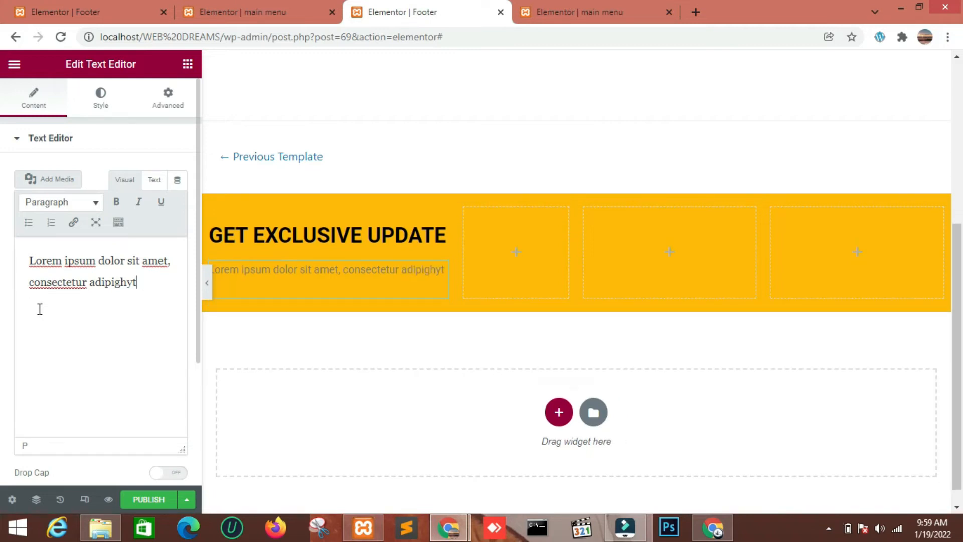
Set the text color of the paragraph below the heading to white, fff
click(105, 100)
click(184, 201)
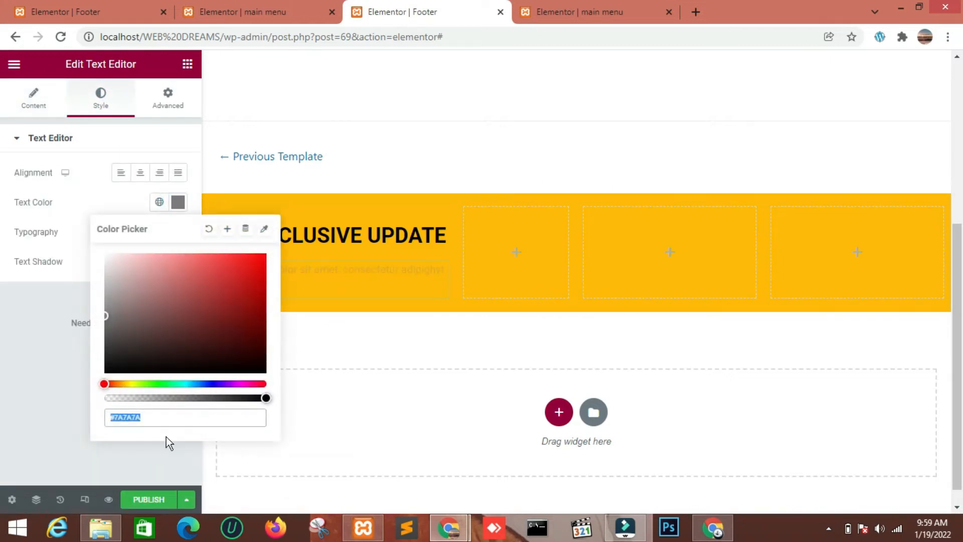
click(243, 416)
key(BackSpace)
key(BackSpace)
key(BackSpace)
key(BackSpace)
key(BackSpace)
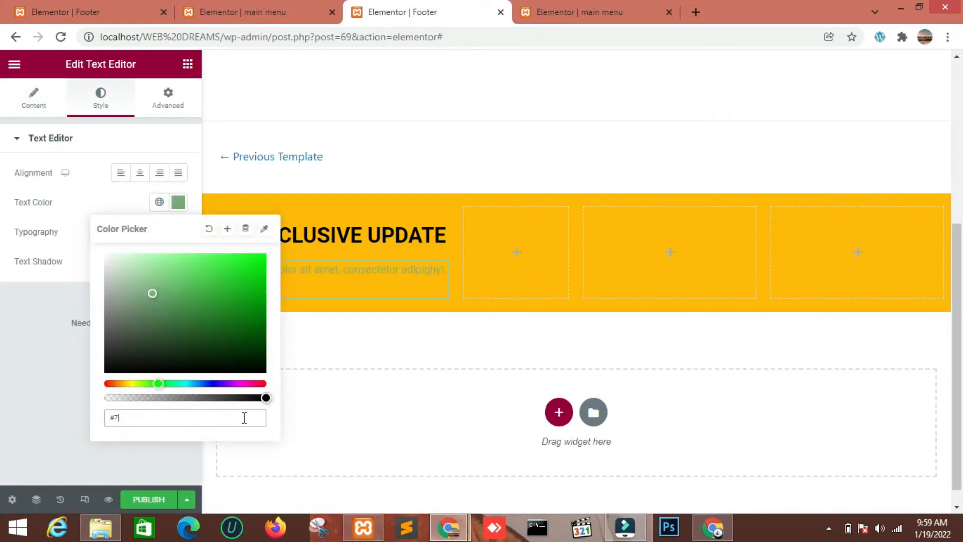
text(ffff)
click(46, 410)
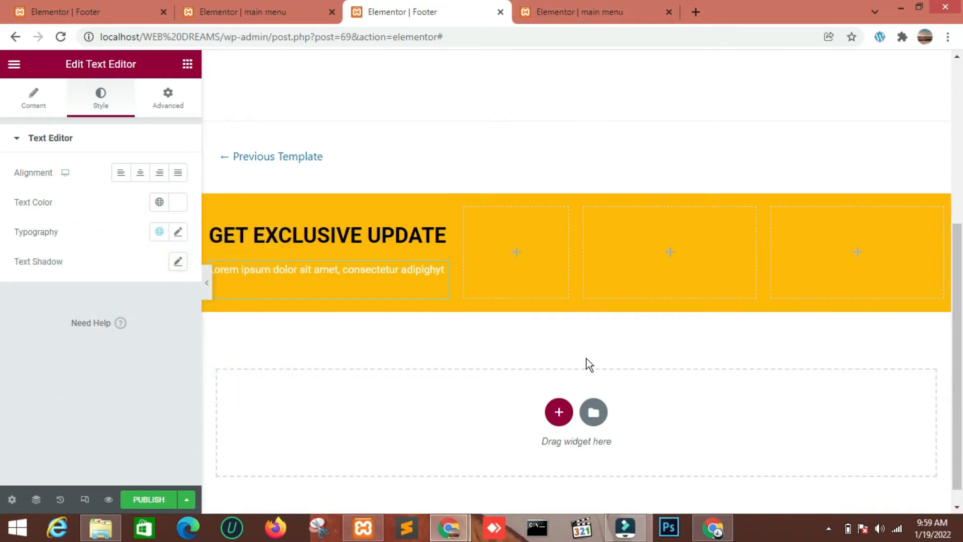
Find the Form widget and place it in the third column of the footer's inner section
click(187, 64)
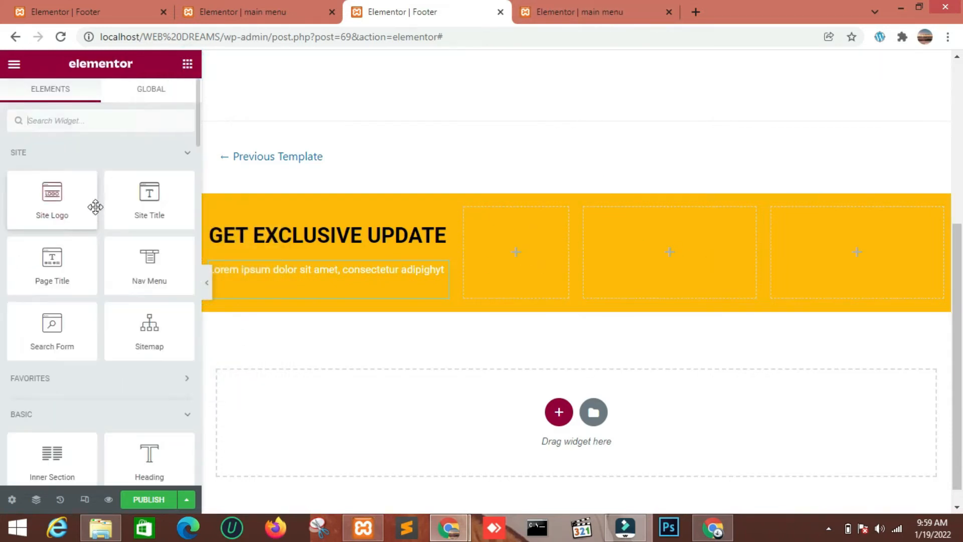
click(144, 120)
text(form)
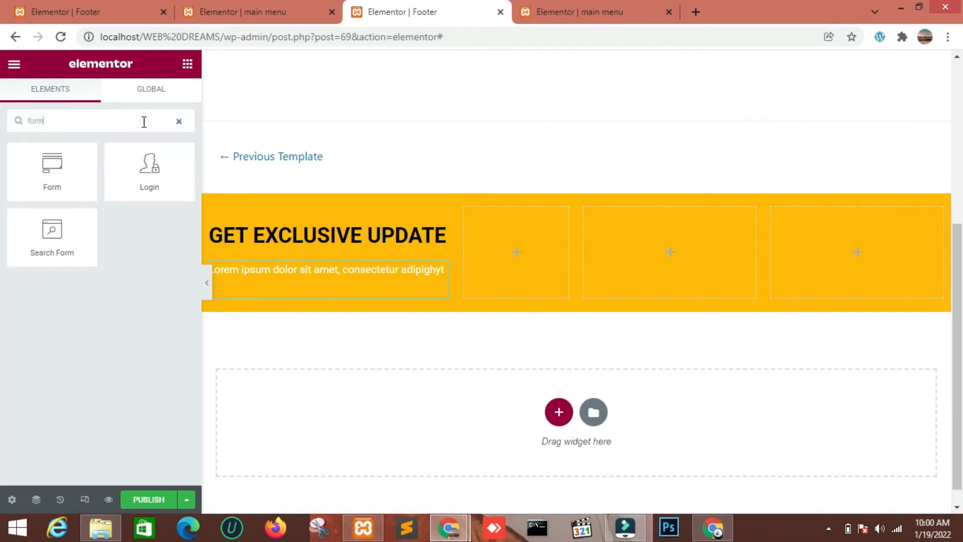
drag(58, 185, 667, 250)
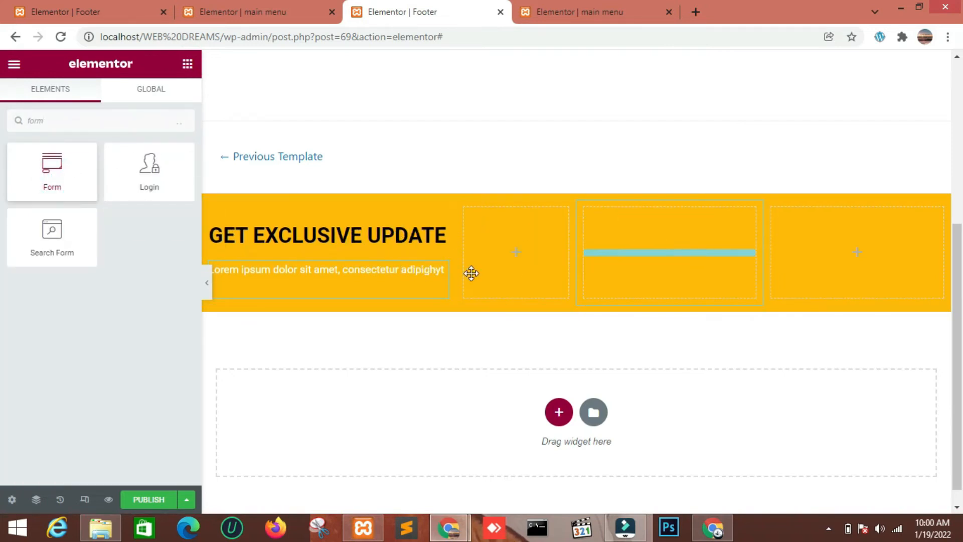
drag(472, 273, 654, 286)
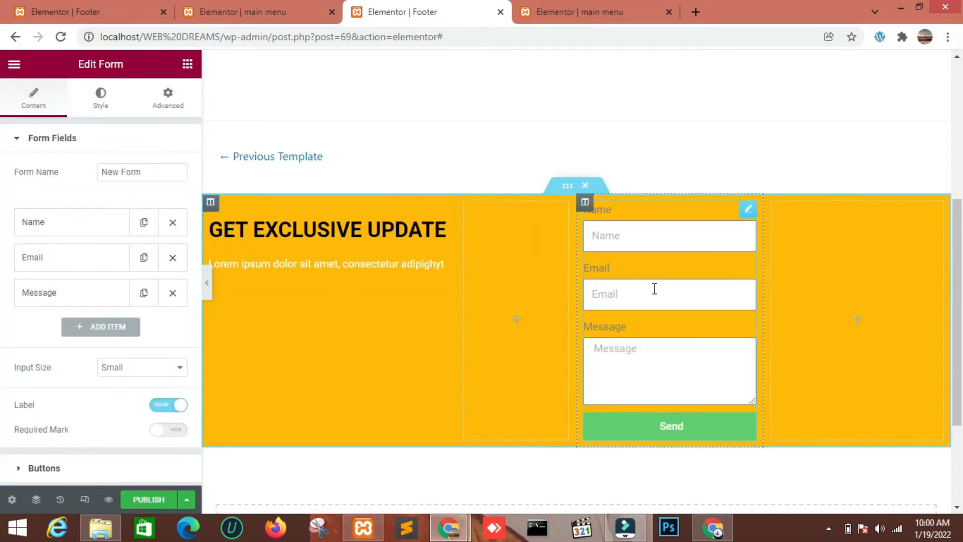
Remove the form's Message and Name fields and make the remaining Email field not required
click(167, 296)
click(171, 222)
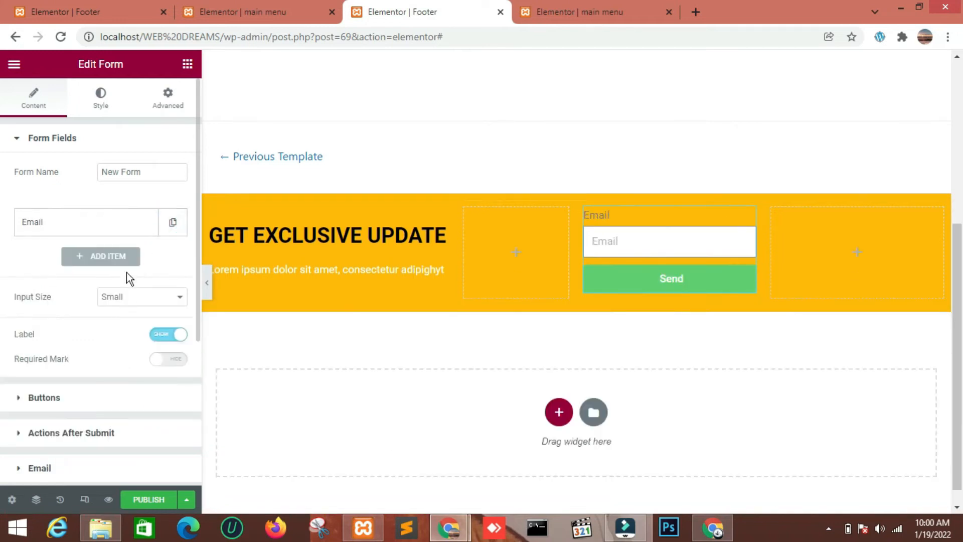
click(137, 232)
click(150, 360)
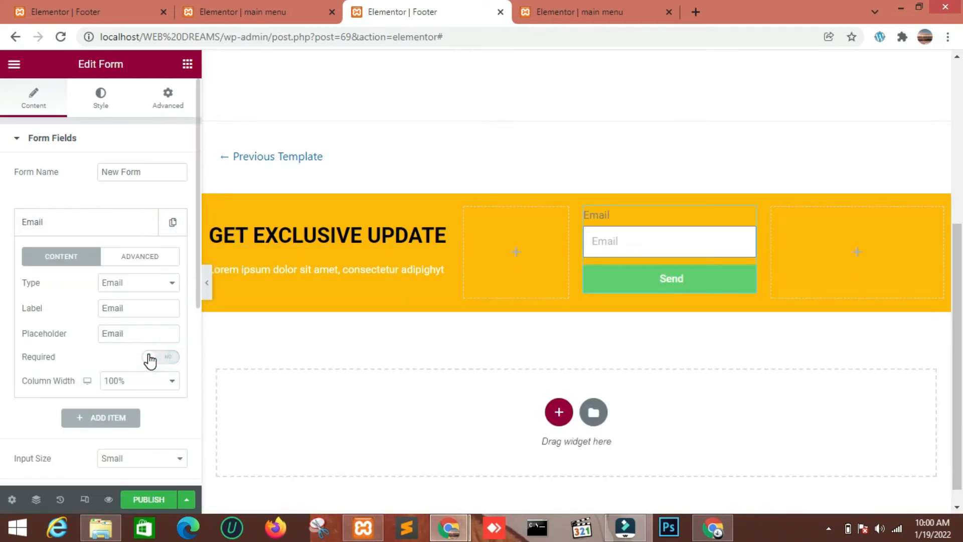
Clear the Email field's label and give the form's submit button the ID "butn"
drag(134, 307, 96, 311)
key(BackSpace)
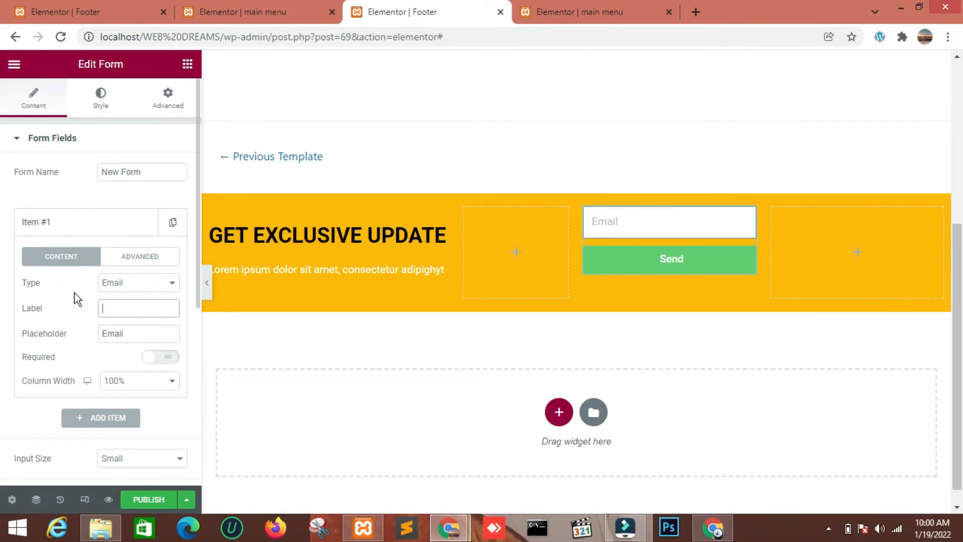
scroll(91, 306, down, 6)
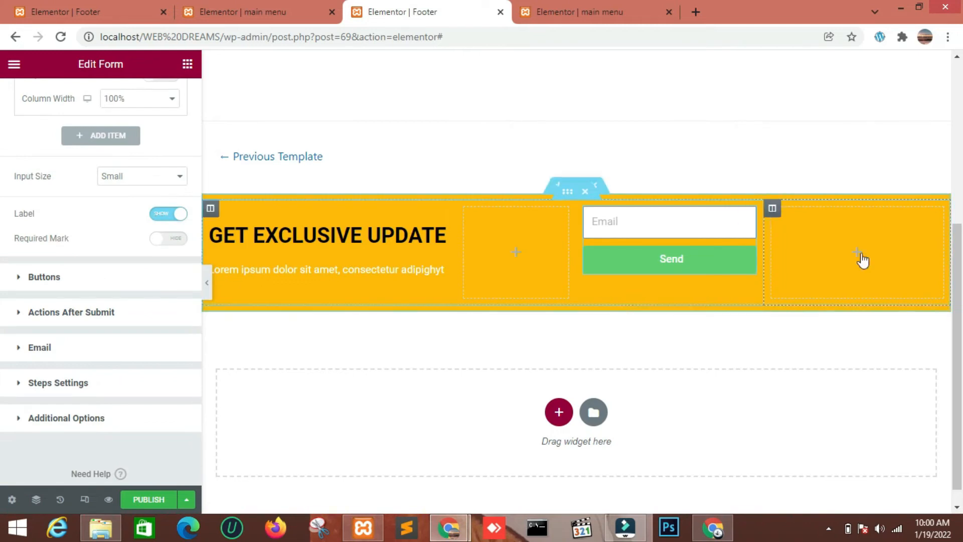
click(97, 280)
scroll(86, 308, down, 3)
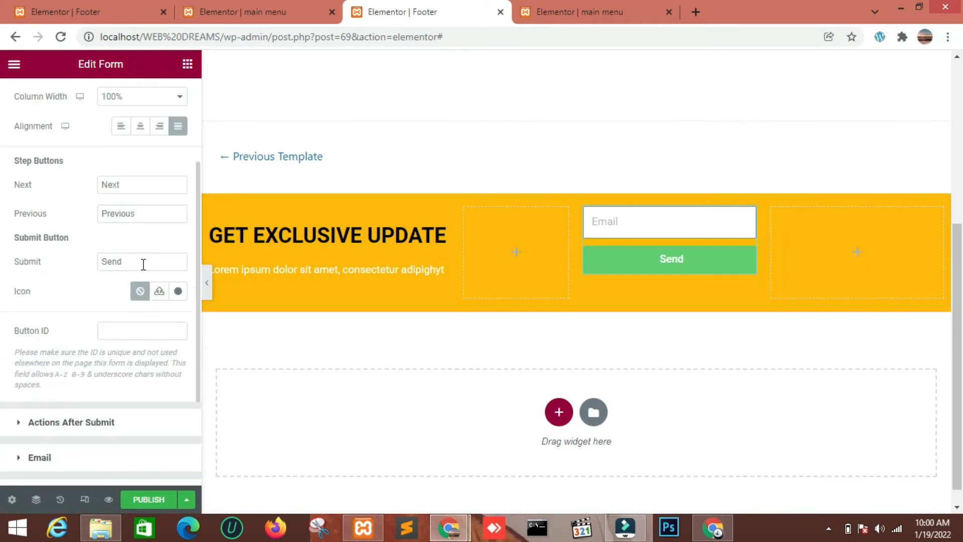
click(111, 333)
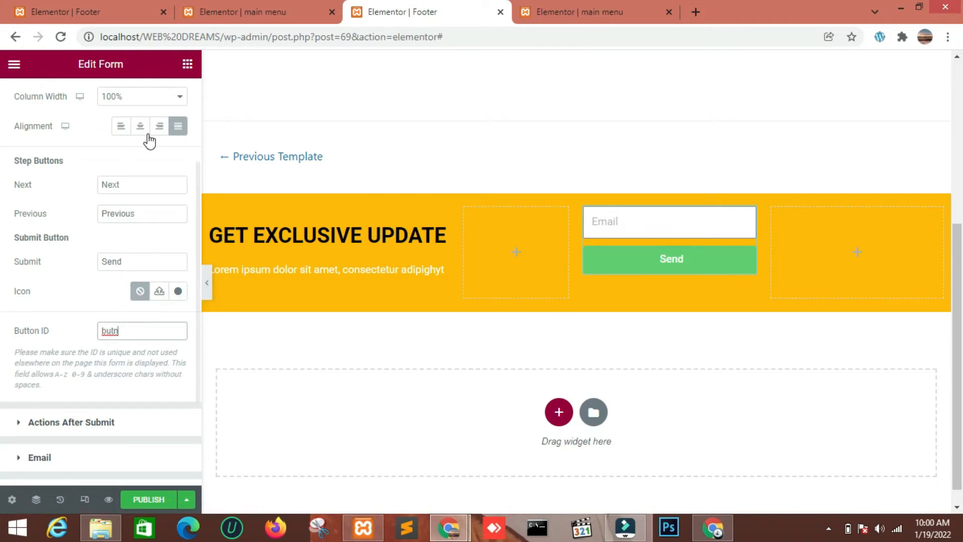
Add custom CSS to the form that hides the Send button: #butn with display:none
scroll(149, 139, up, 3)
click(165, 107)
scroll(124, 304, down, 5)
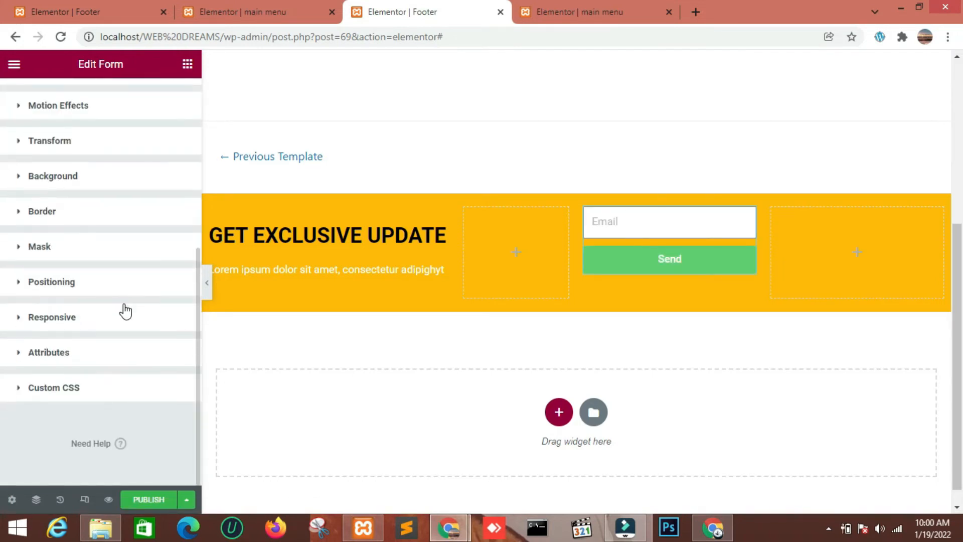
click(97, 388)
scroll(131, 329, down, 4)
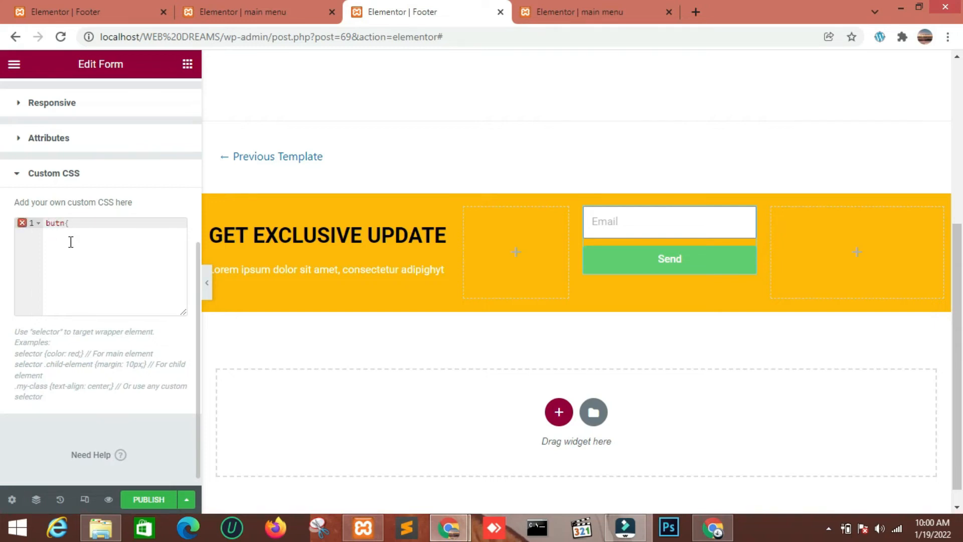
key(Return)
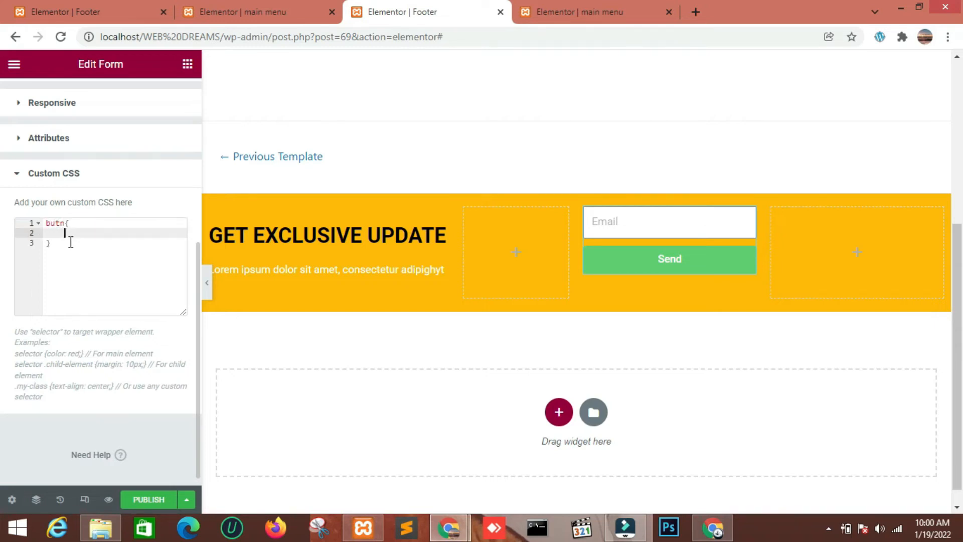
text(display)
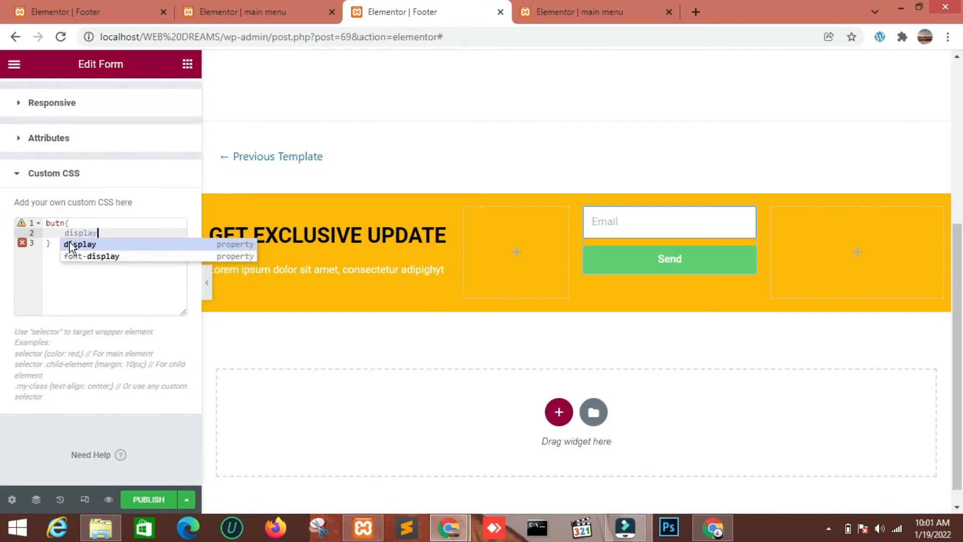
text(:none;)
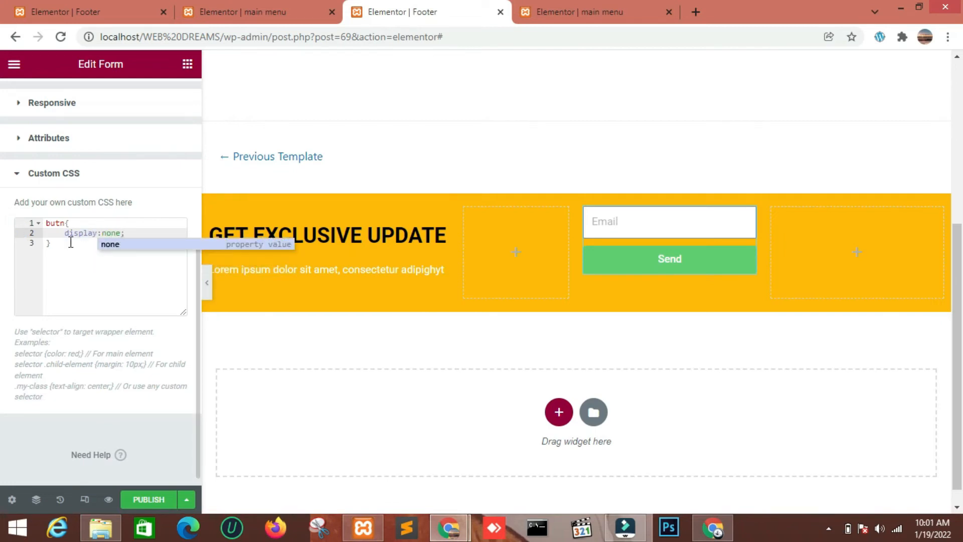
click(122, 243)
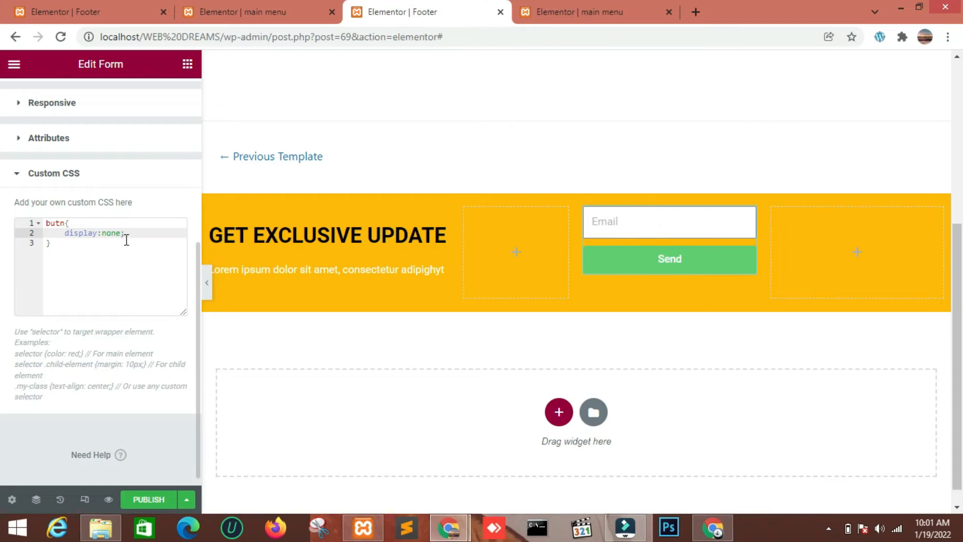
click(48, 223)
text(#)
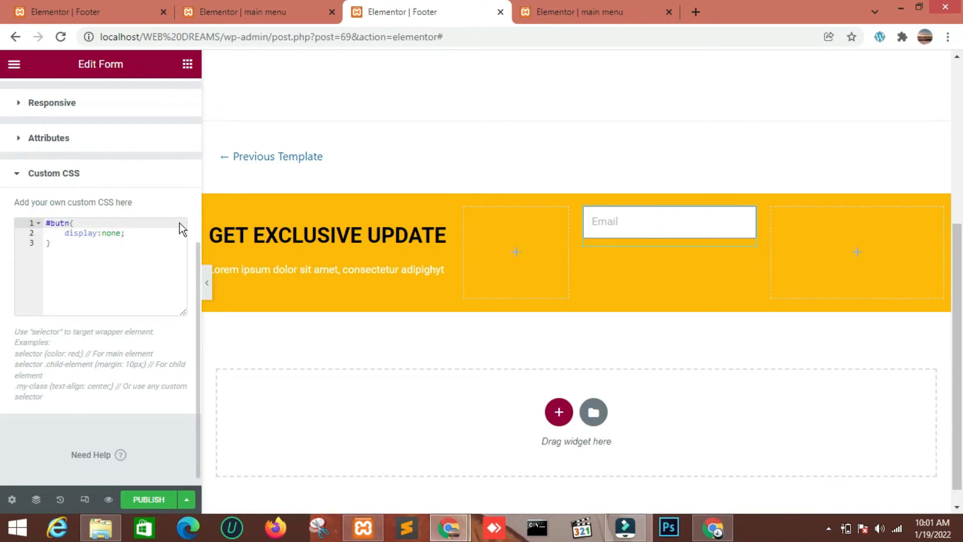
Unlink the form's padding values and set its top padding to 21 px
scroll(121, 194, up, 4)
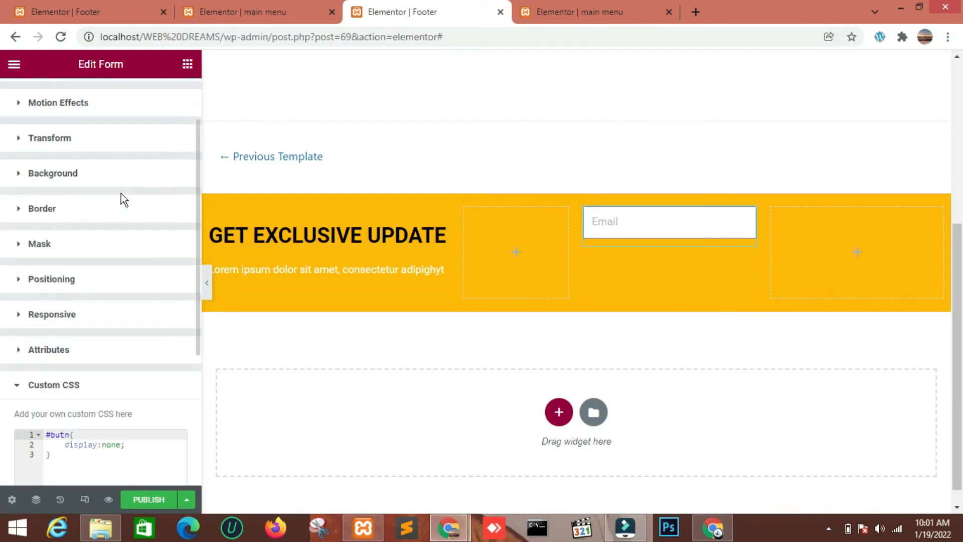
scroll(121, 194, up, 4)
click(114, 139)
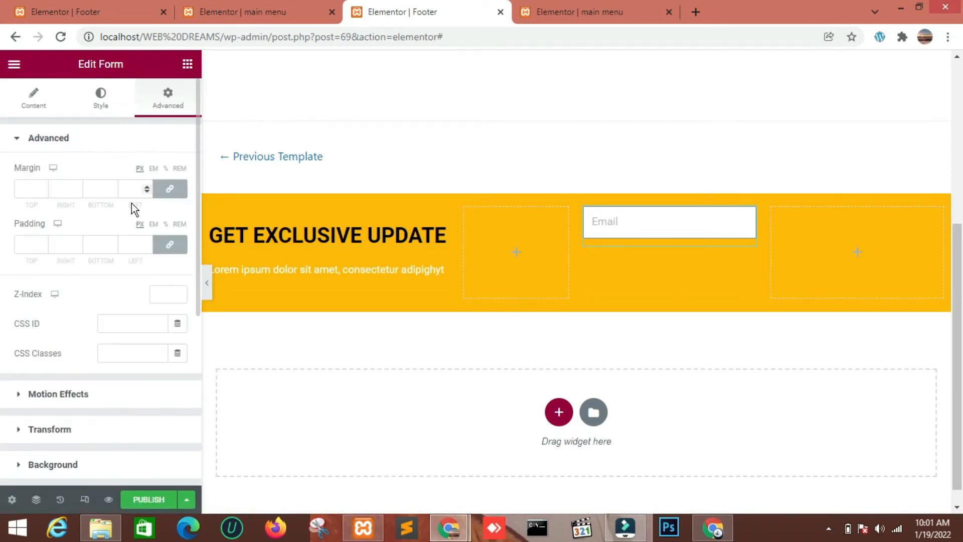
click(167, 245)
click(41, 240)
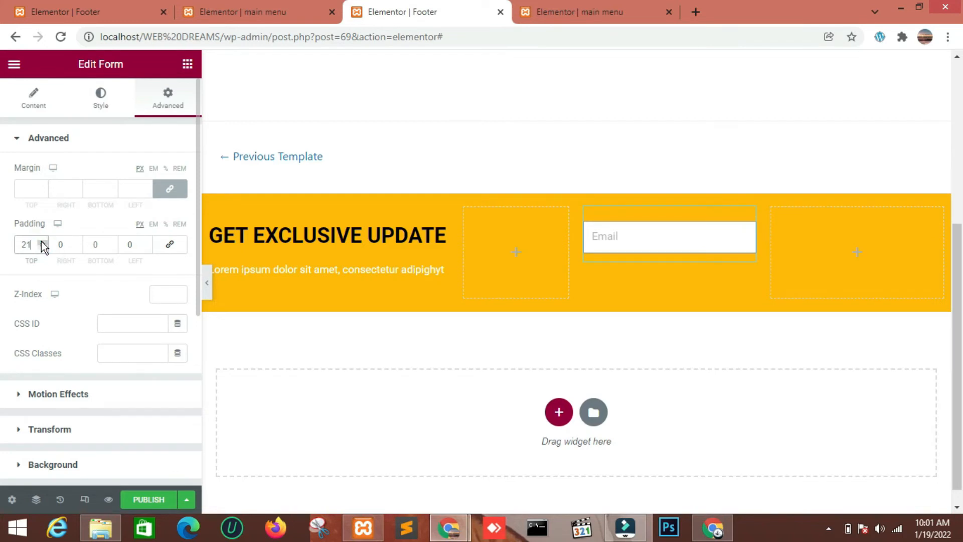
Find the Button widget, place it in the inner section's fourth column and set its size to Medium
click(186, 64)
click(99, 121)
text(but)
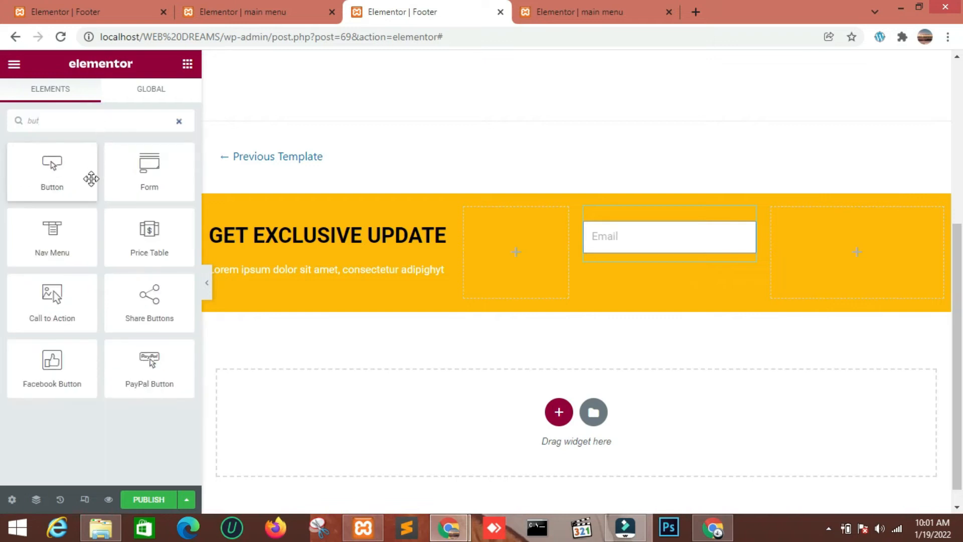
drag(90, 179, 799, 254)
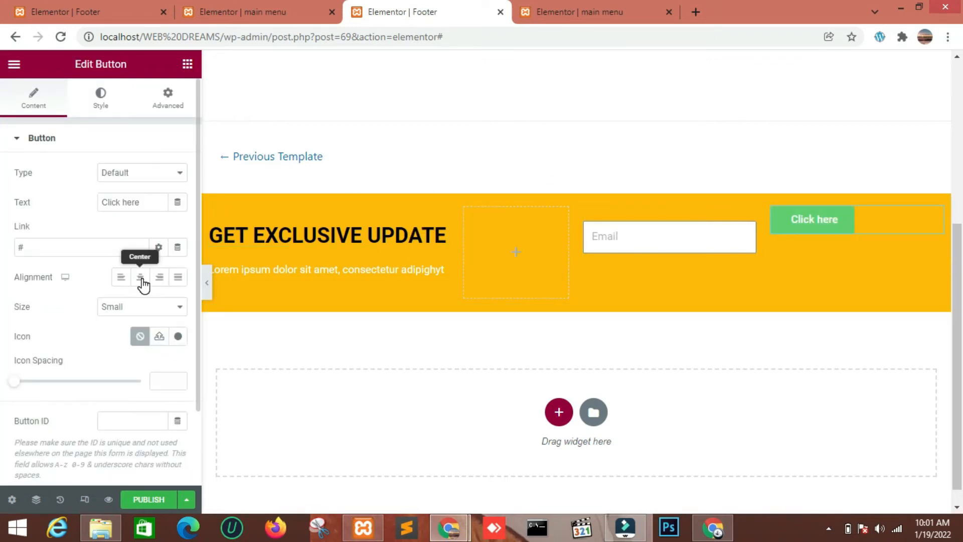
click(142, 308)
click(125, 344)
Set the button's top padding to 21 px, keeping the right and left padding at 0
click(165, 94)
click(25, 243)
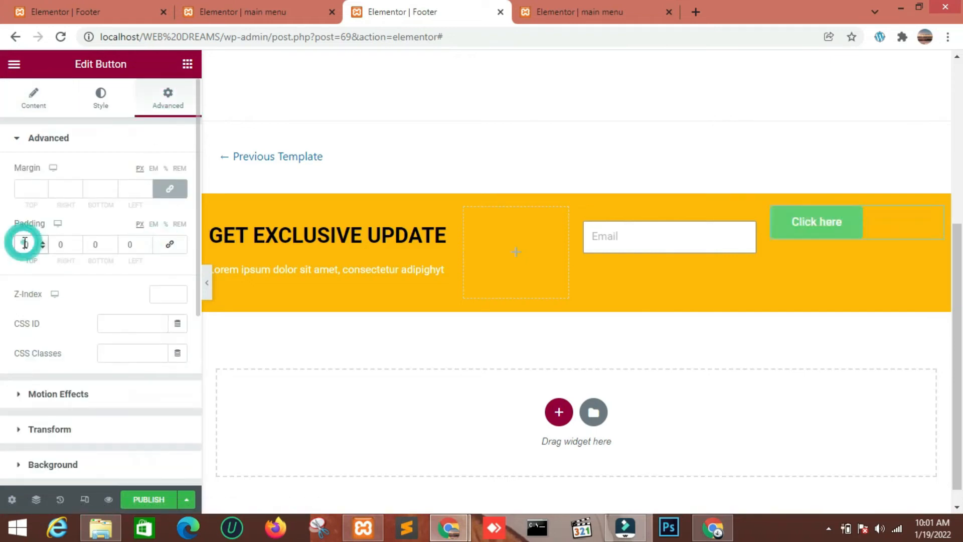
text(20)
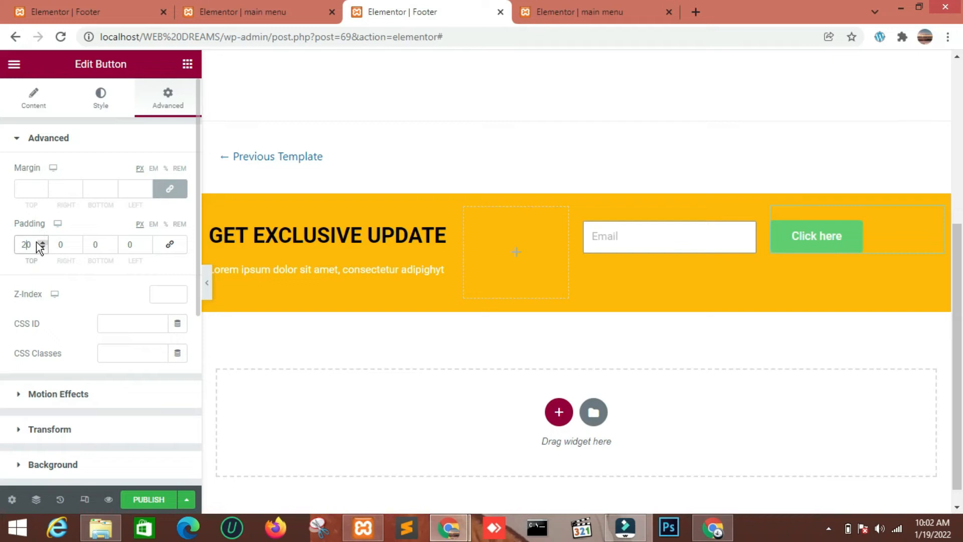
key(Up)
click(76, 243)
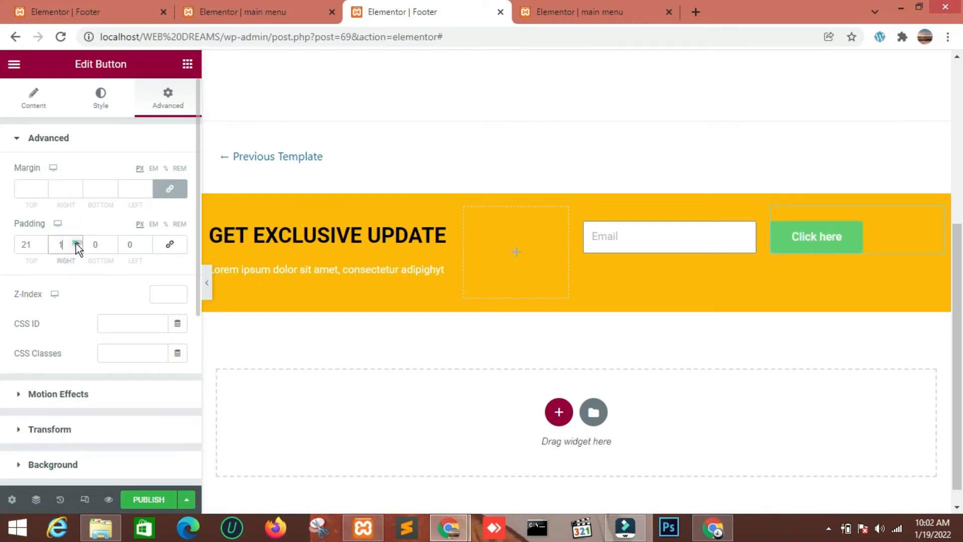
click(147, 248)
click(146, 241)
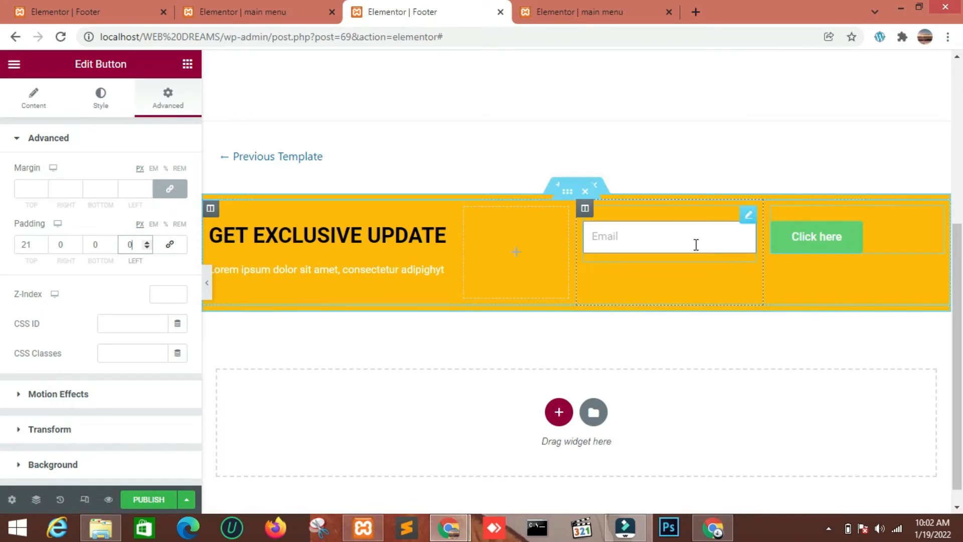
Set the button's background color to black, #000000
click(101, 90)
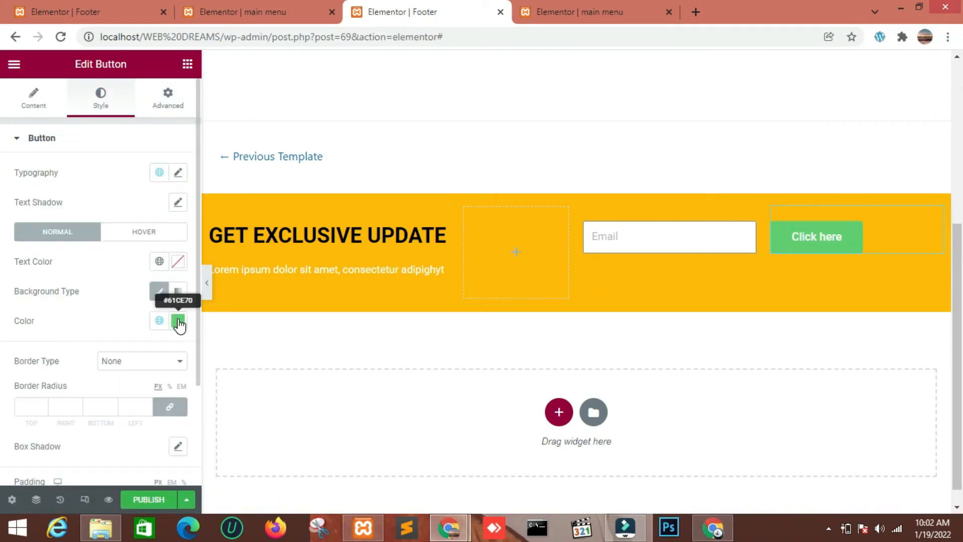
click(178, 321)
key(BackSpace)
key(BackSpace)
key(BackSpace)
key(BackSpace)
key(BackSpace)
key(BackSpace)
text(000000)
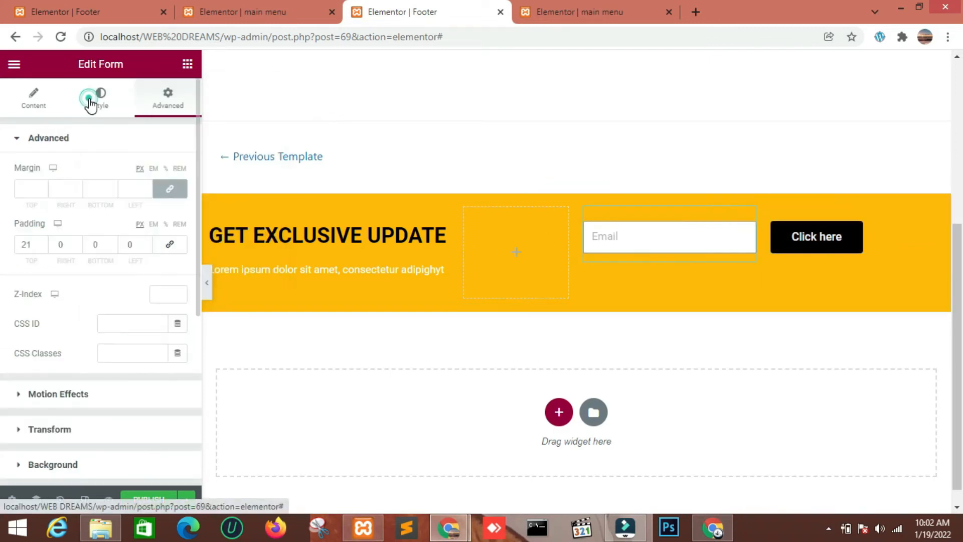
Increase the border radius of the form's email field to round its corners slightly
click(96, 96)
click(63, 138)
click(63, 181)
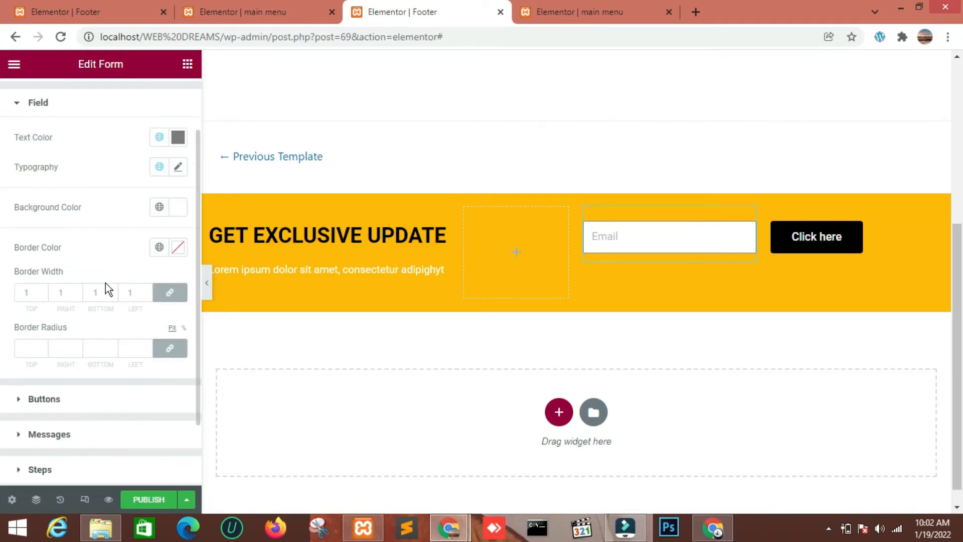
click(147, 345)
click(148, 345)
click(147, 346)
click(148, 346)
click(147, 345)
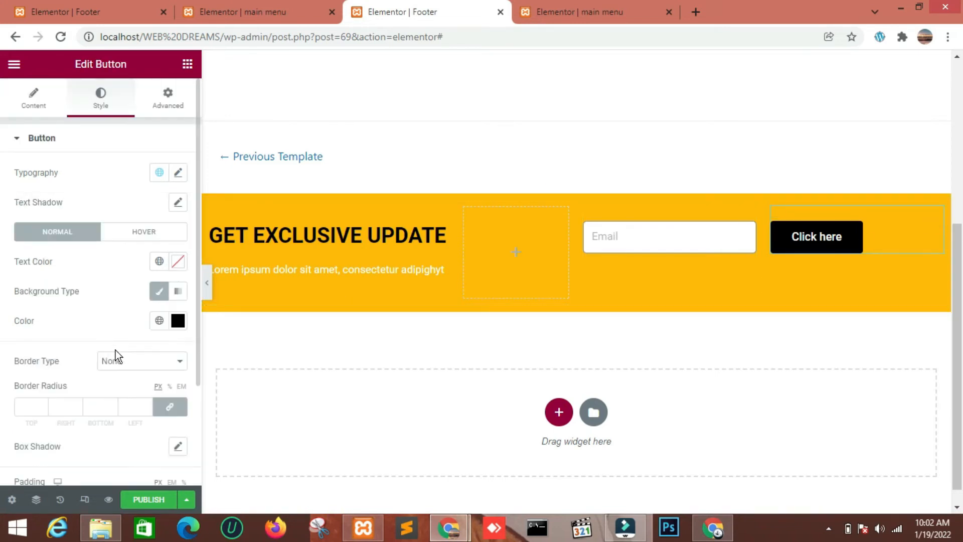
Set the button's border radius to 5 px on all corners and change its text to "subscribe"
click(146, 402)
click(145, 402)
click(145, 402)
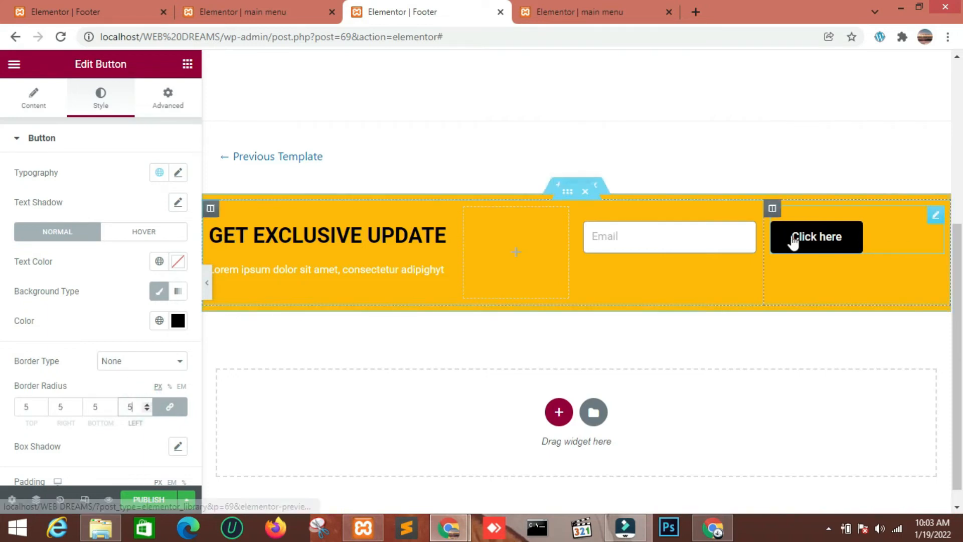
click(54, 111)
text(subscribe)
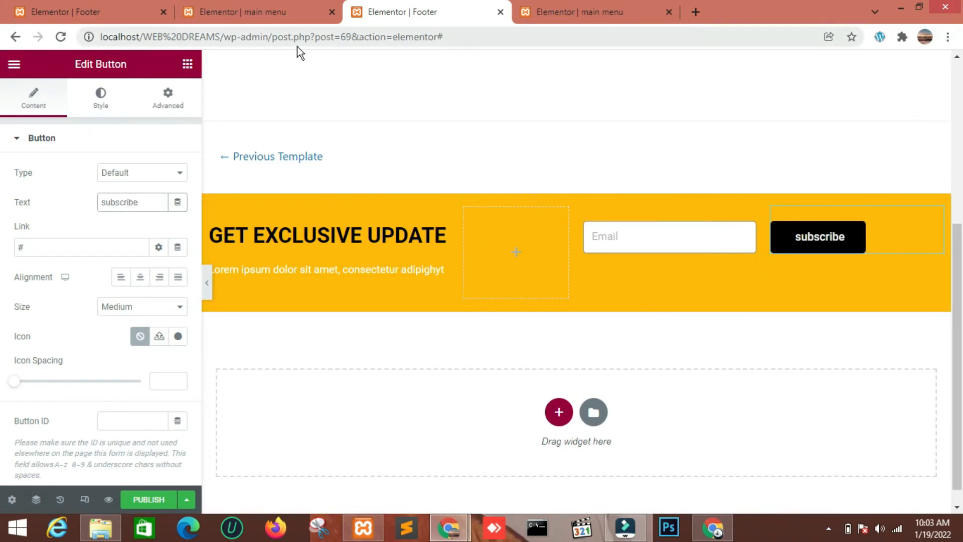
Add a single-column section below the yellow one with Full Width content and No Gap between columns
click(558, 412)
click(385, 427)
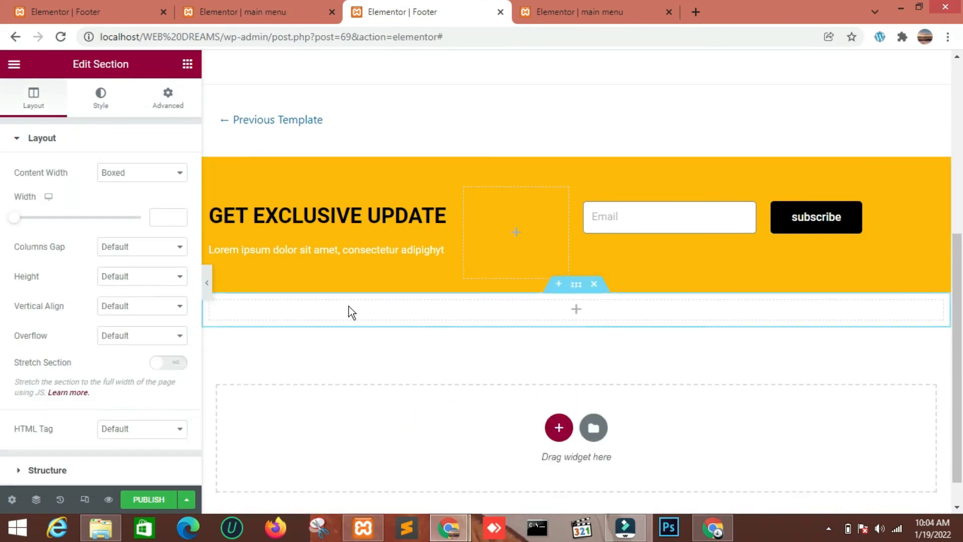
click(131, 173)
click(129, 196)
click(132, 202)
click(134, 229)
Give the new section a Min Height of 232 px
click(128, 234)
click(129, 262)
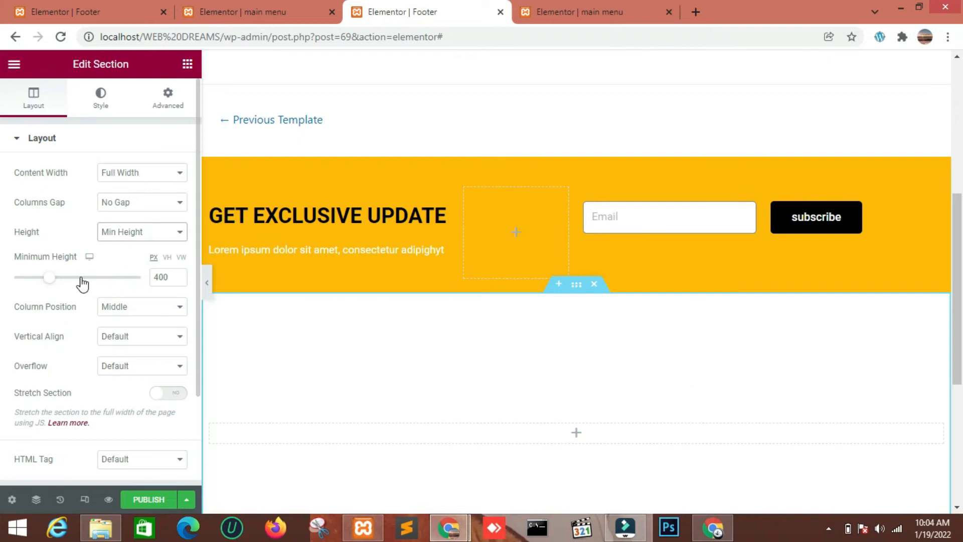
drag(50, 279, 39, 284)
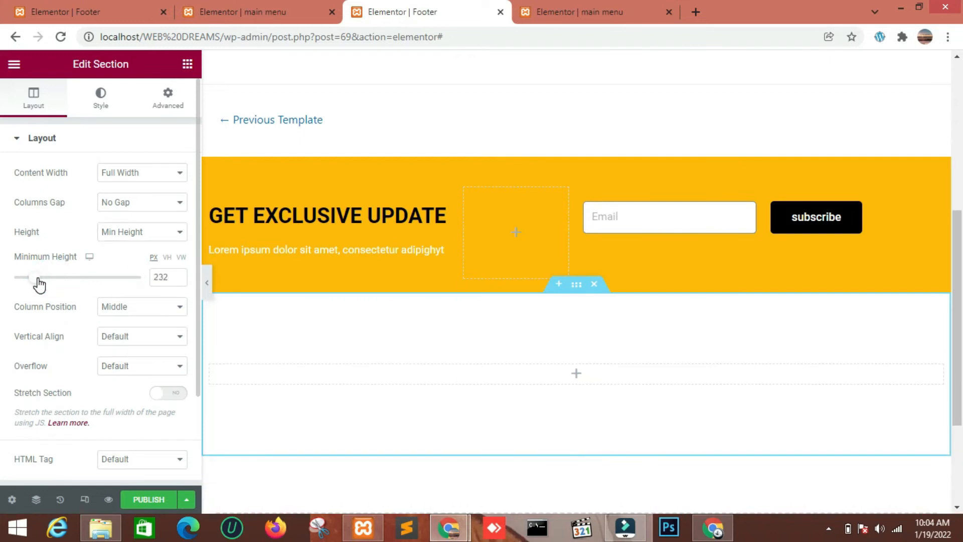
Place an Inner Section in the new section and duplicate its columns to make four
click(188, 64)
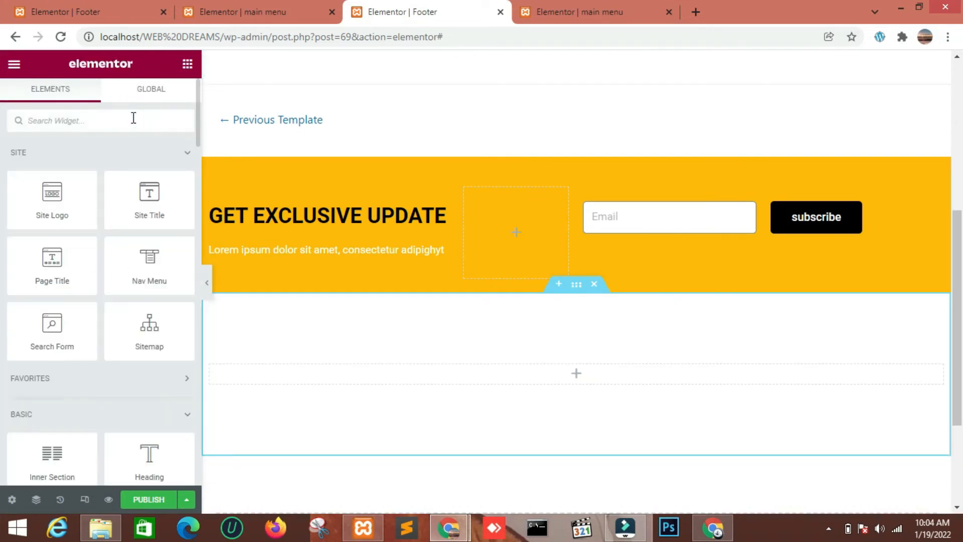
click(133, 118)
text(in)
drag(51, 166, 541, 372)
right_click(585, 368)
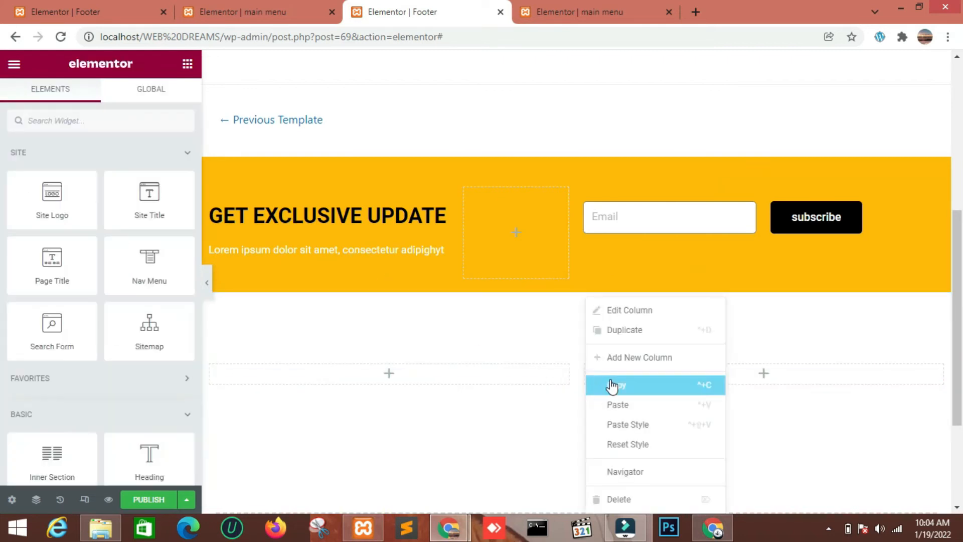
click(602, 329)
right_click(510, 377)
click(496, 331)
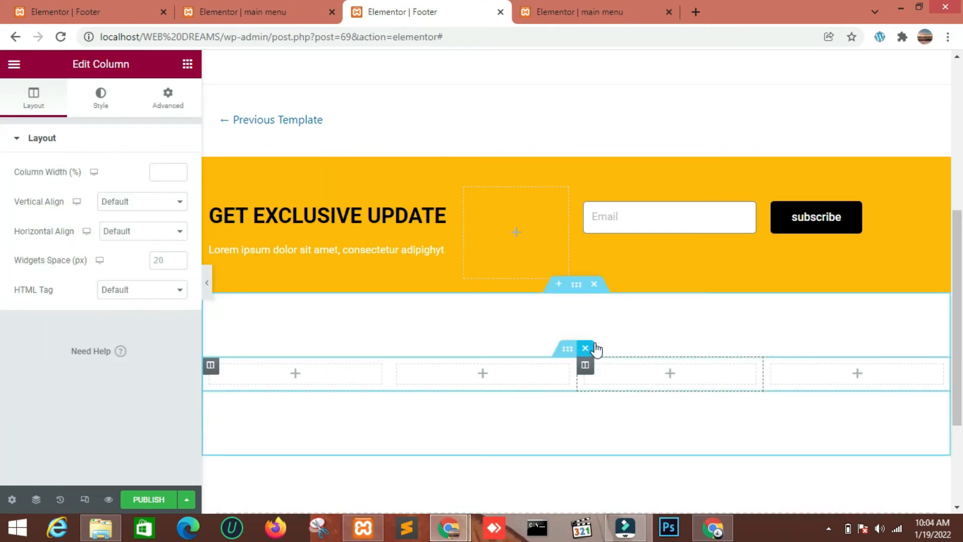
Place the Site Logo widget in the first of the four new columns
scroll(452, 325, down, 2)
click(186, 64)
drag(57, 200, 278, 310)
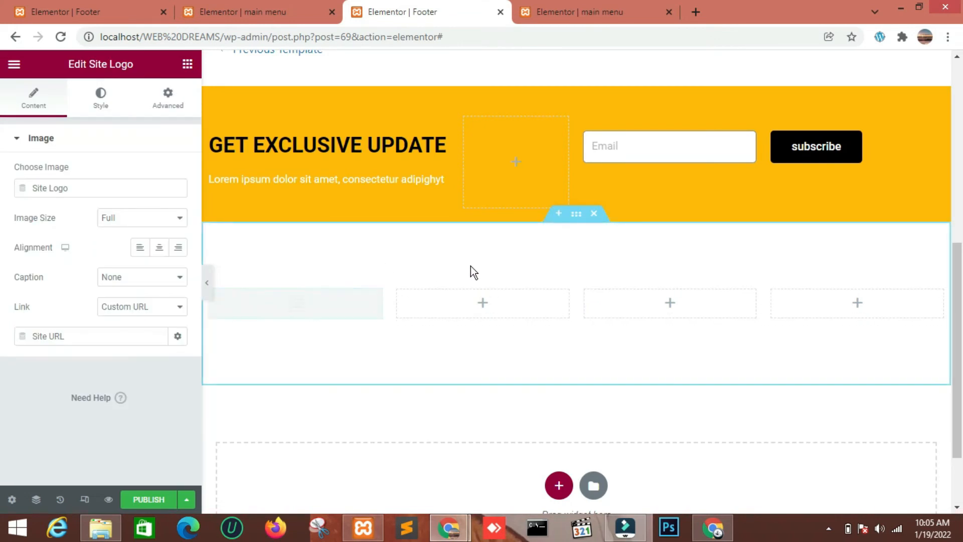
Give the section containing the four new columns a classic black background, #000
click(577, 215)
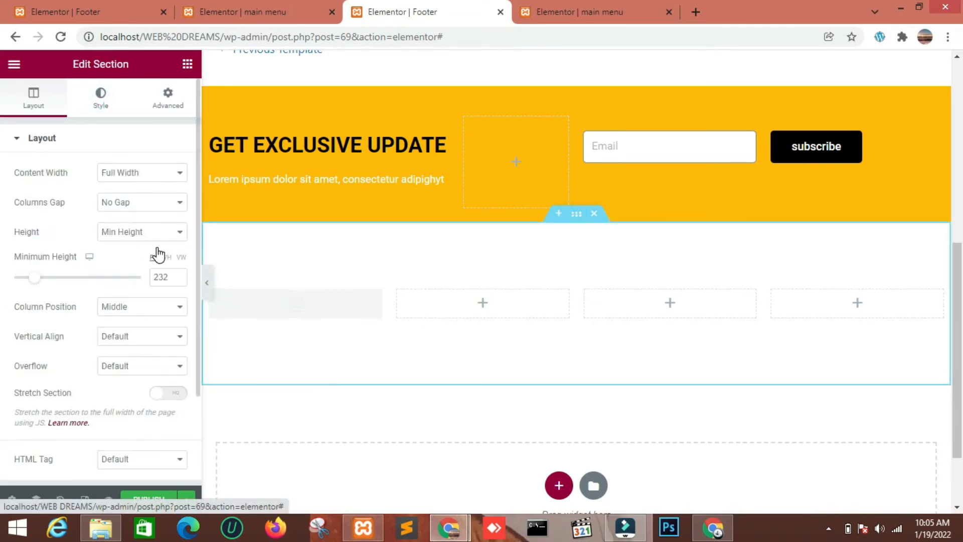
click(101, 96)
click(121, 201)
click(178, 231)
text(#0000000)
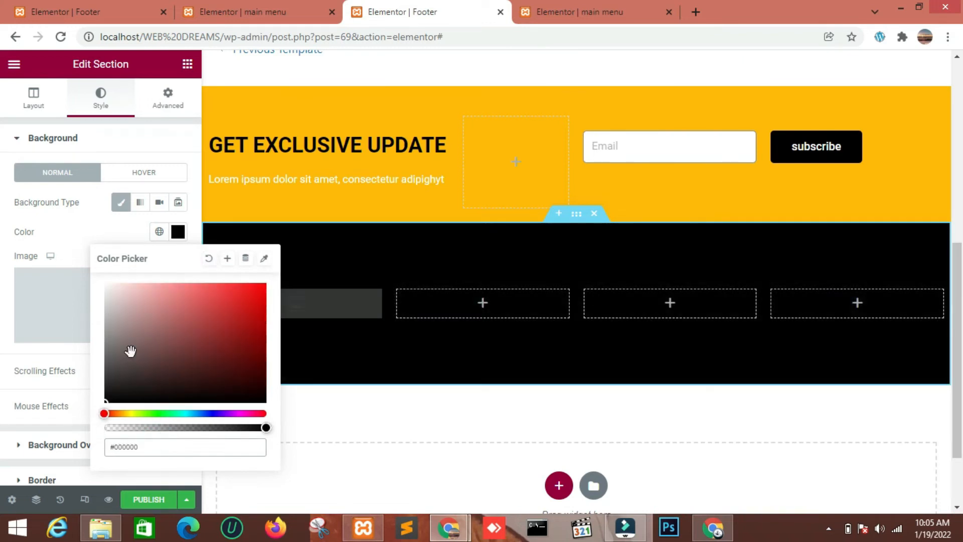
Place a Text Editor widget under the site logo and shorten its text to "Lorem ipsum dolor sit amet, consectetur adipiscing elit."
click(95, 232)
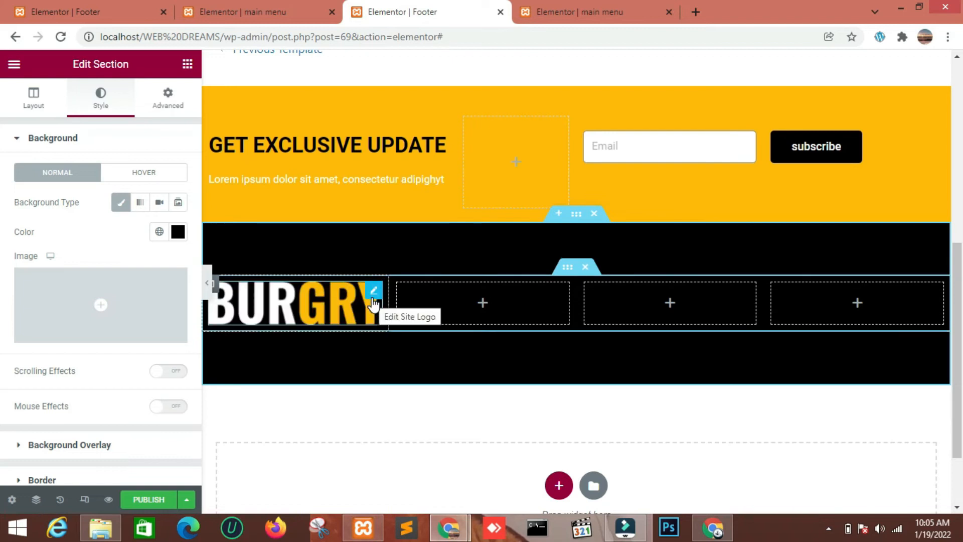
click(187, 63)
click(71, 121)
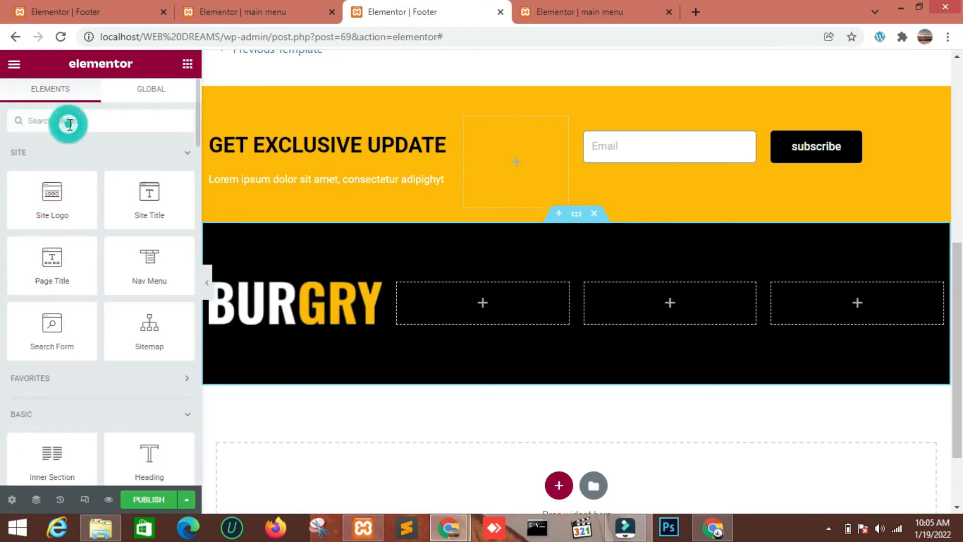
text(tex)
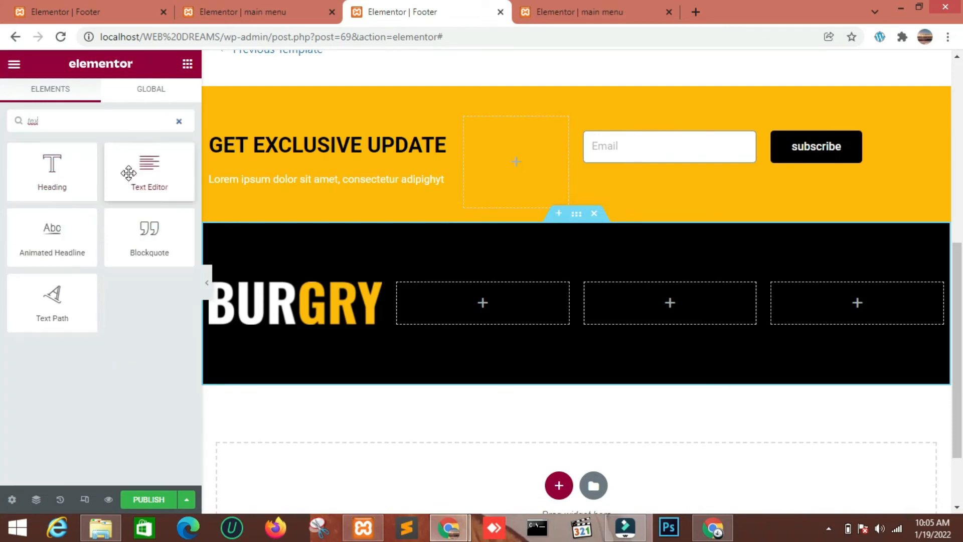
drag(160, 199, 261, 326)
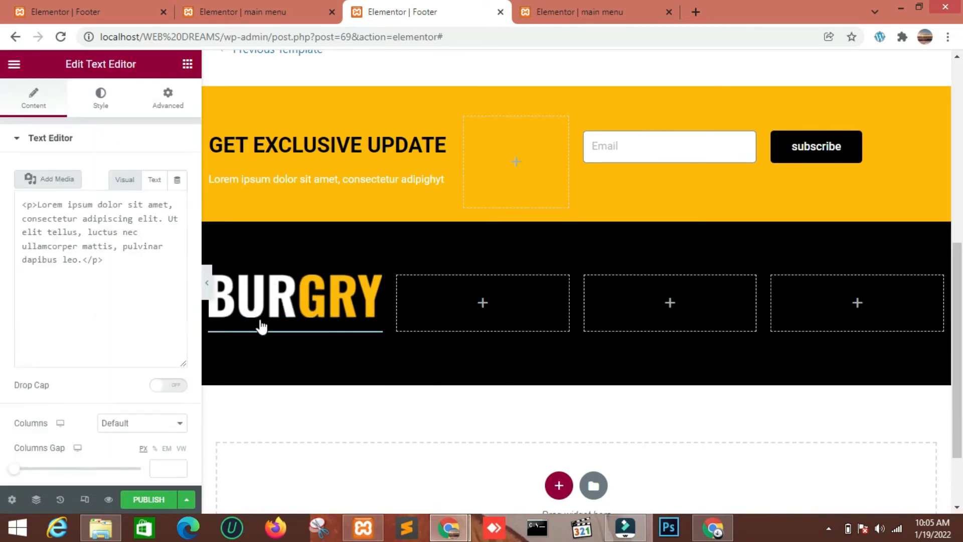
drag(90, 345, 39, 303)
key(BackSpace)
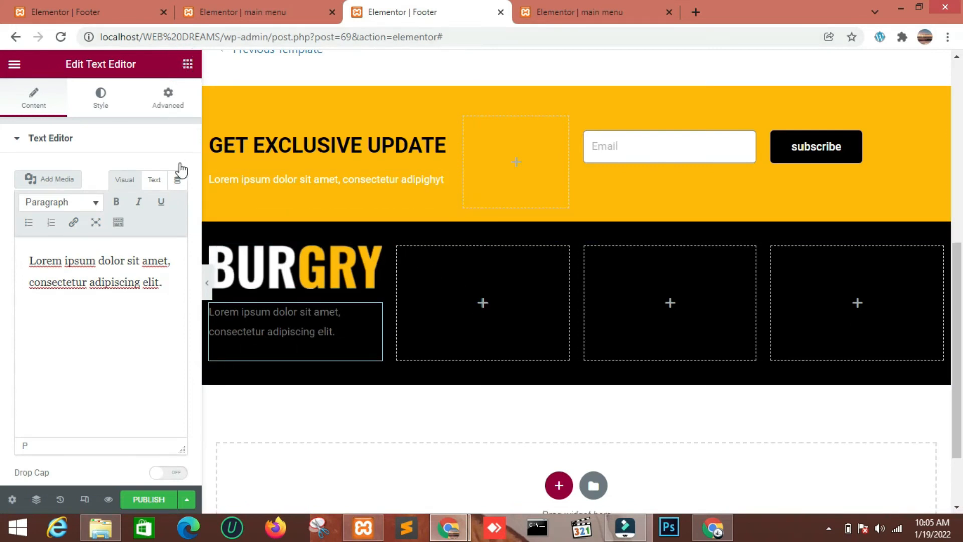
Place a Heading widget in the second column of the black section and title it "support"
click(70, 123)
text(he)
drag(53, 171, 474, 266)
drag(128, 189, 22, 199)
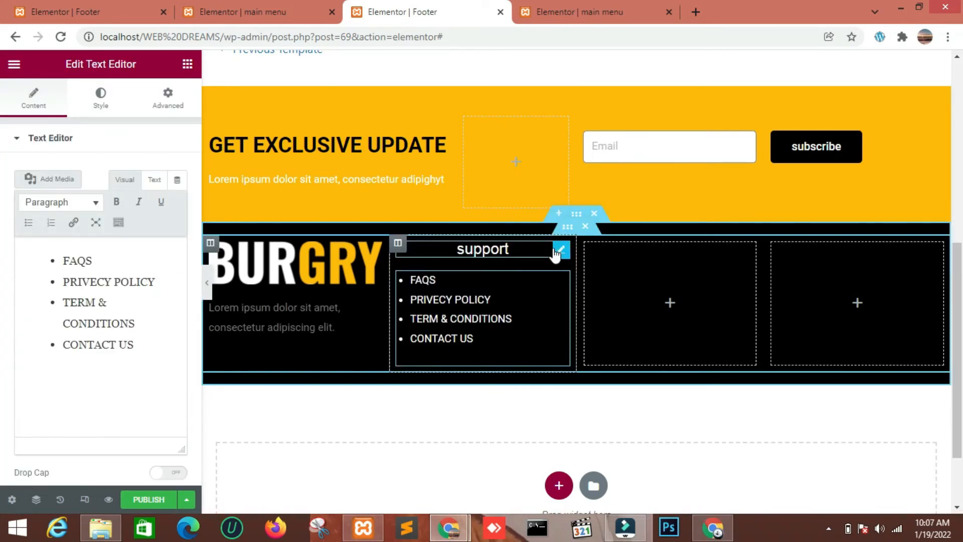
Copy the support heading and its bulleted list from the second column into the third column
right_click(561, 249)
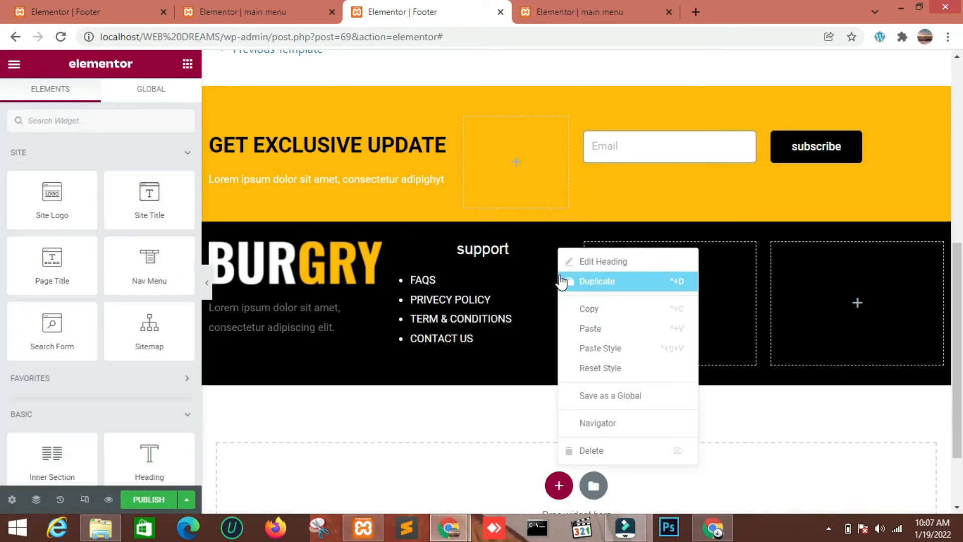
click(640, 311)
right_click(675, 305)
click(716, 402)
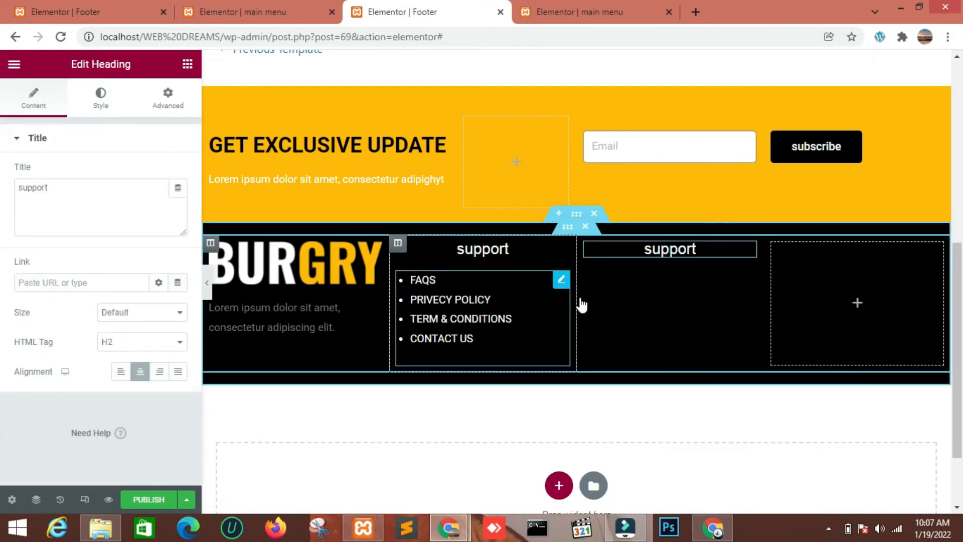
right_click(565, 281)
click(595, 340)
right_click(672, 280)
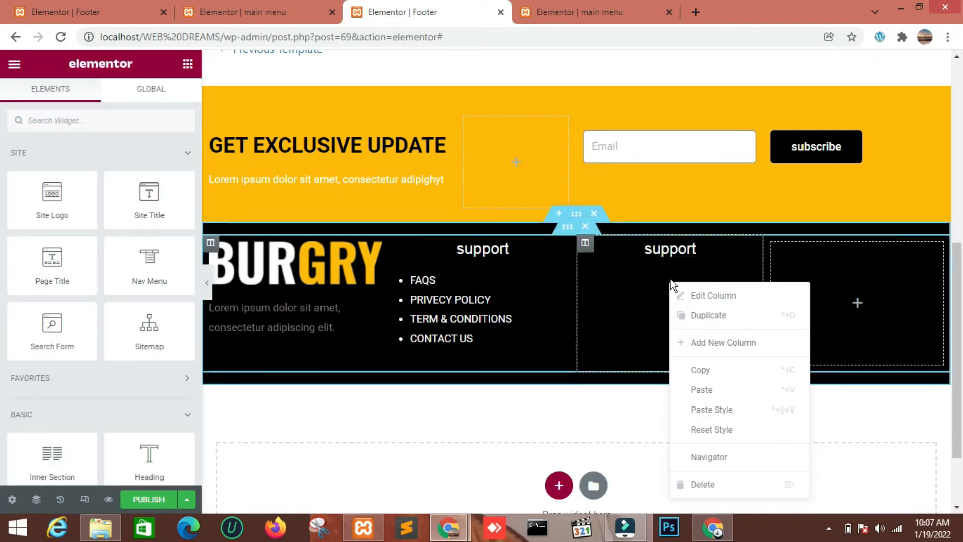
click(708, 389)
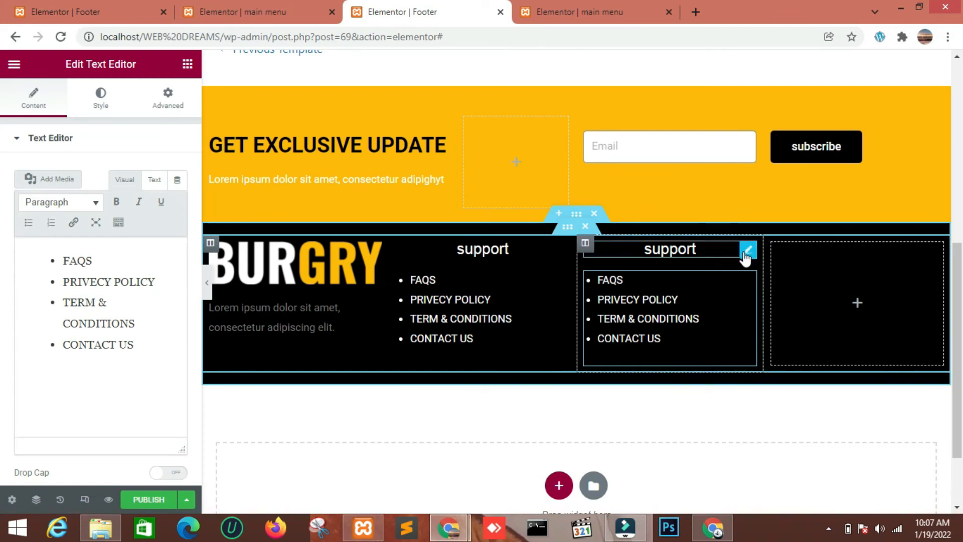
Copy the support heading and the bulleted list from the third column into the empty fourth column
right_click(744, 255)
click(783, 311)
right_click(858, 273)
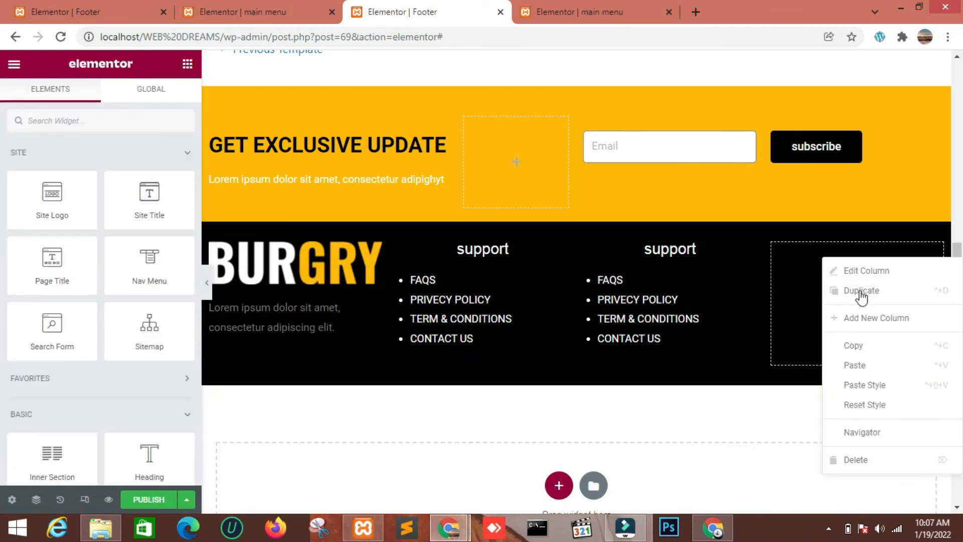
click(859, 366)
right_click(751, 285)
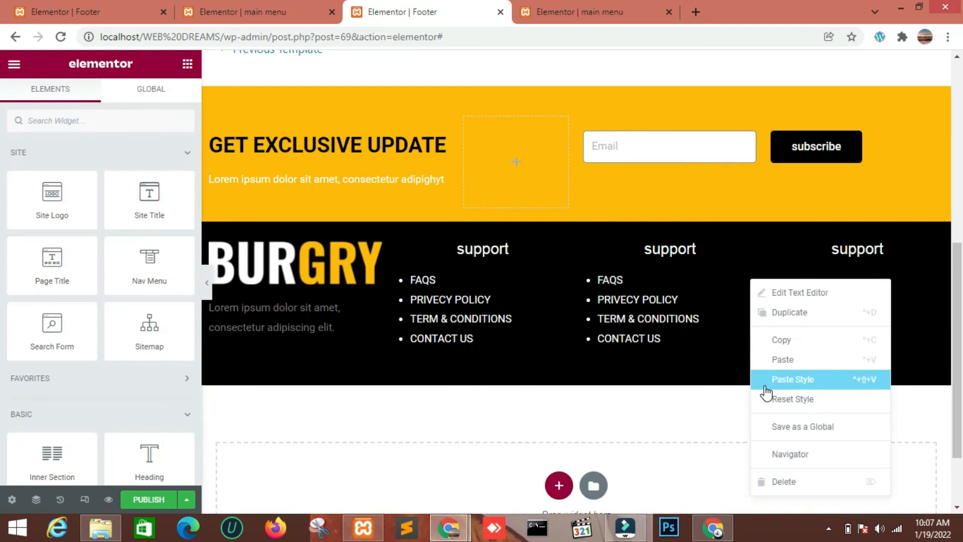
click(778, 342)
right_click(889, 283)
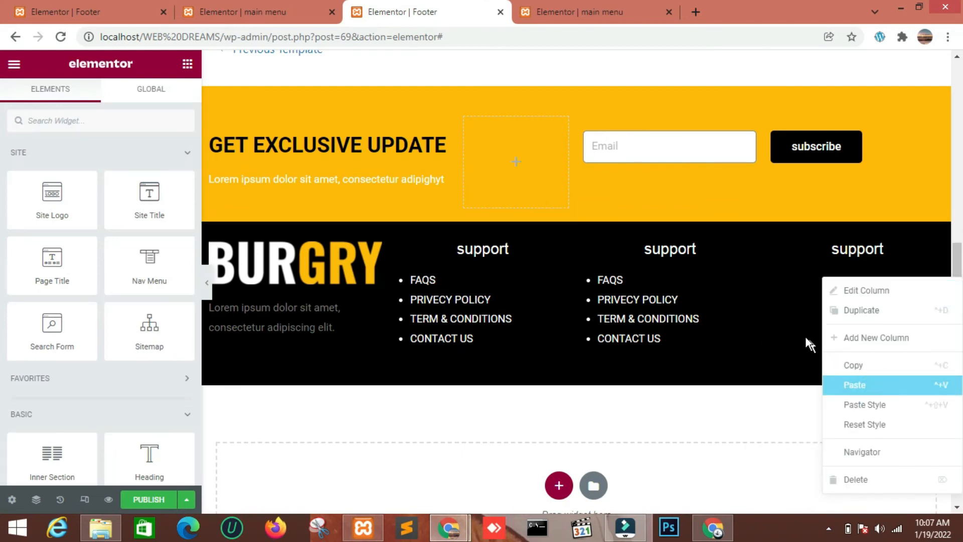
click(873, 385)
click(828, 530)
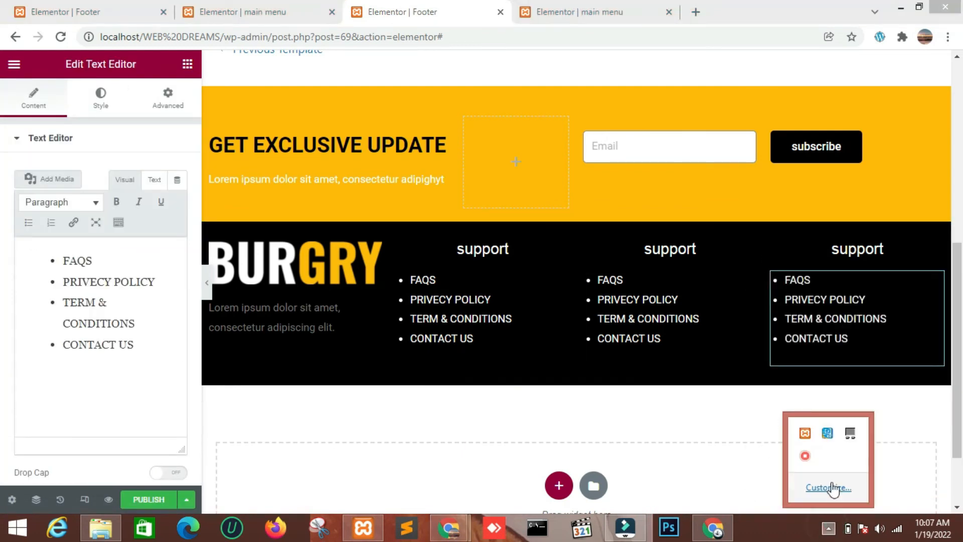
click(803, 456)
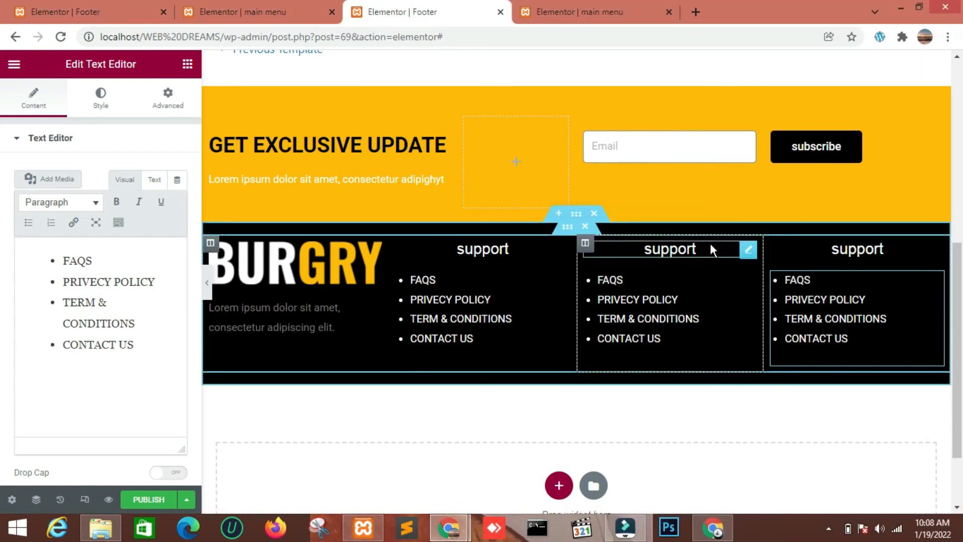
Change the title of the third column's heading to "phone"
click(715, 255)
click(71, 189)
key(BackSpace)
key(BackSpace)
key(BackSpace)
key(BackSpace)
key(BackSpace)
key(BackSpace)
key(BackSpace)
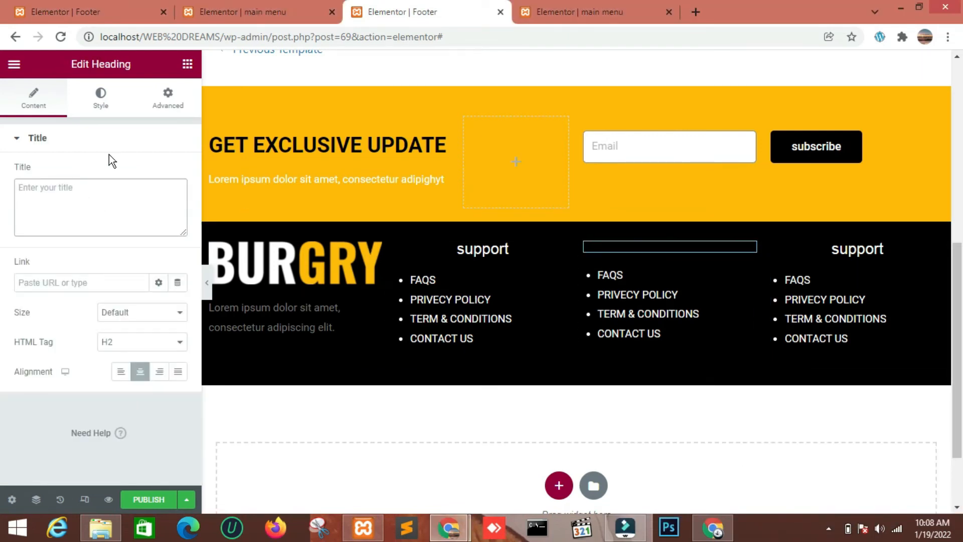
text(phone)
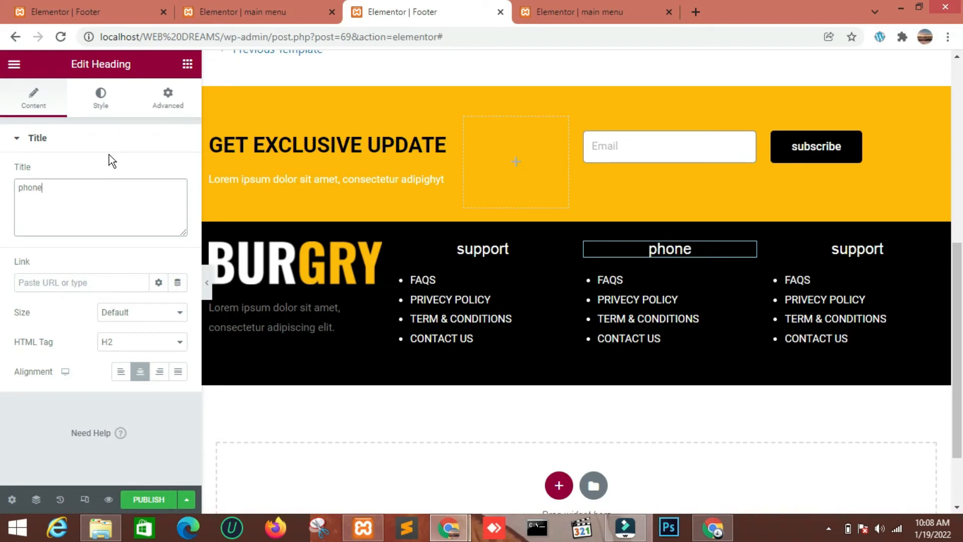
Replace the list items under the phone heading with a phone number, EMAILS, an e-mail address and ABOUT US
click(748, 280)
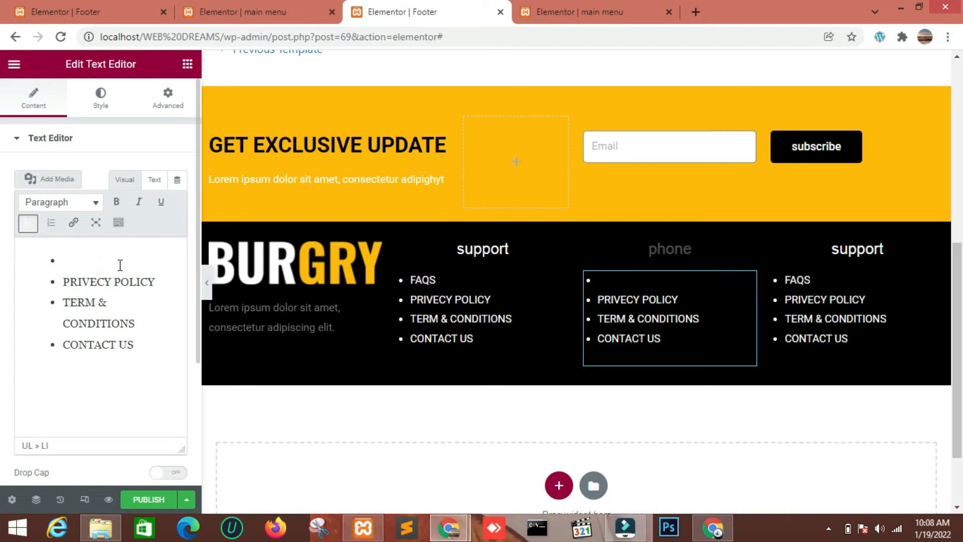
click(831, 530)
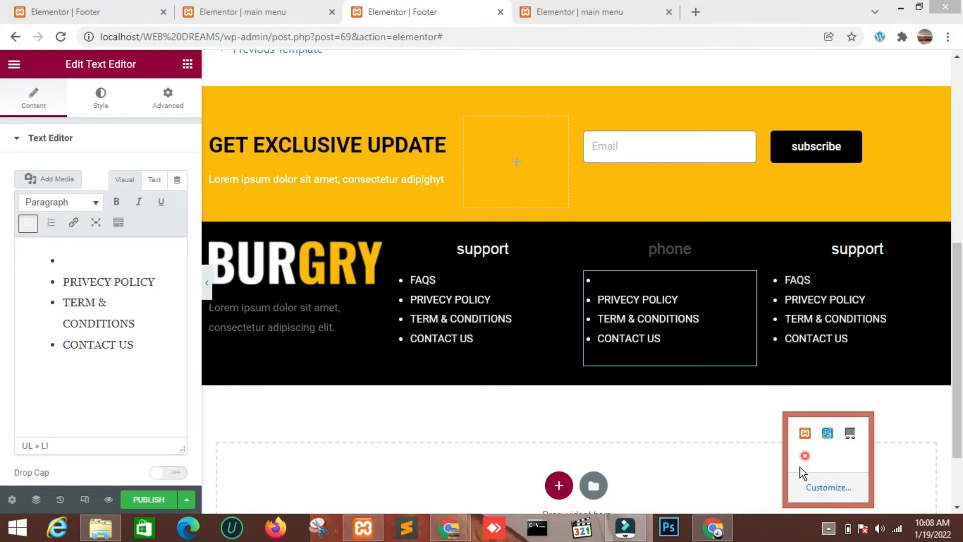
right_click(805, 456)
click(832, 471)
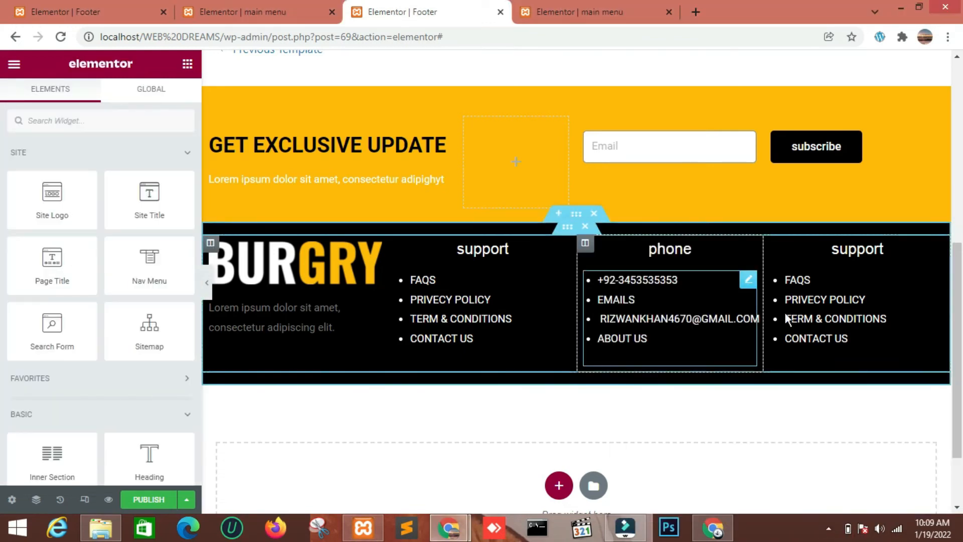
Change the title of the fourth column's heading to "address"
click(937, 245)
click(98, 190)
key(BackSpace)
text(address)
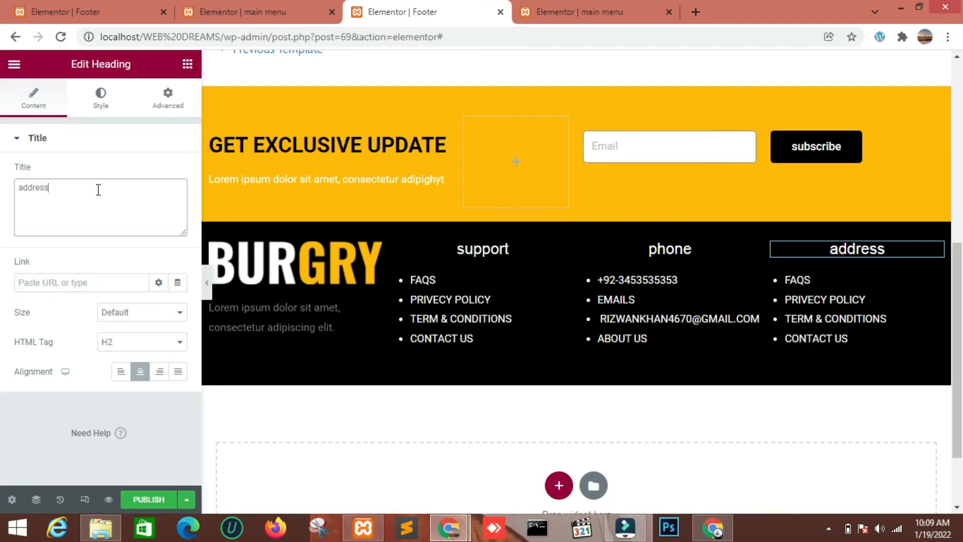
Clear the bulleted list from the text block under the address heading
click(936, 279)
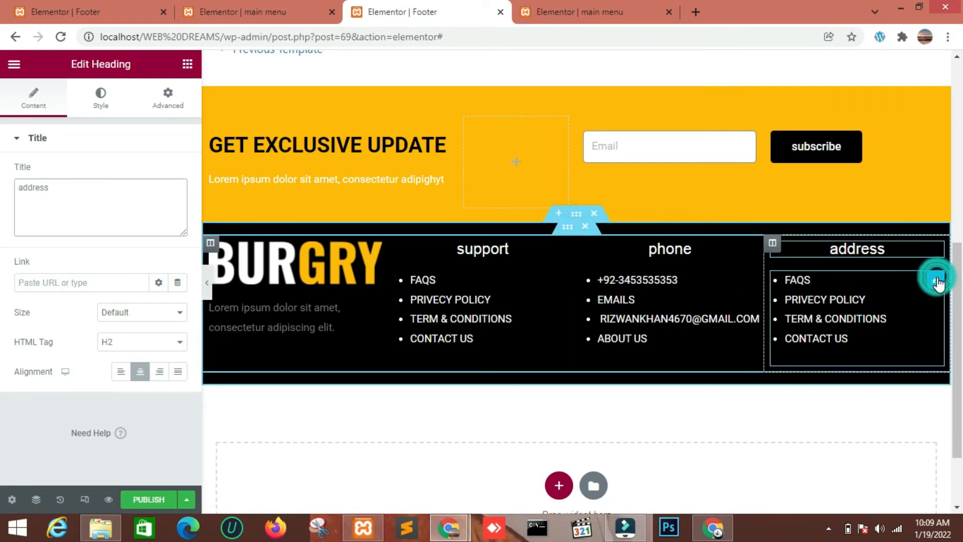
drag(25, 259, 128, 346)
key(BackSpace)
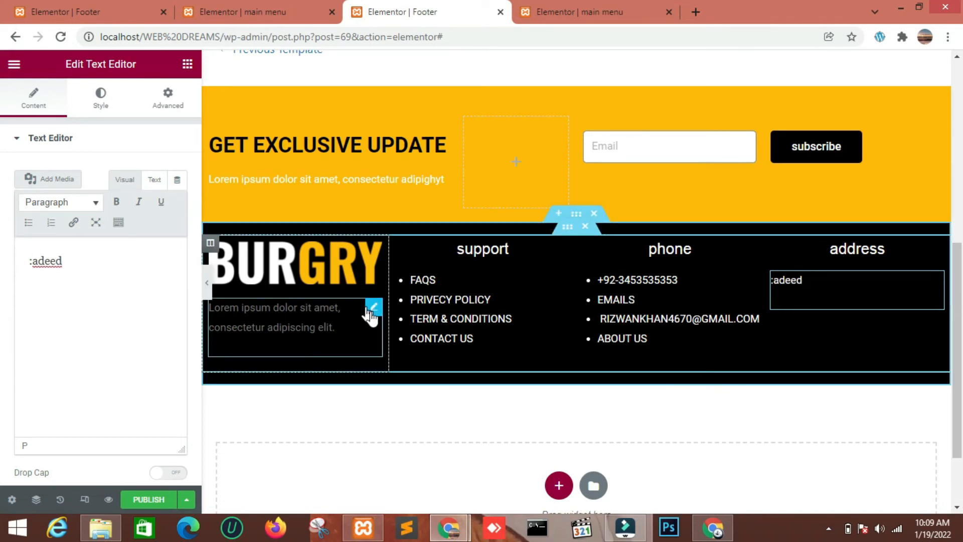
Copy the lorem ipsum text block from under the logo into the address column and delete the ":adeed" text block there
right_click(369, 301)
click(414, 369)
right_click(786, 287)
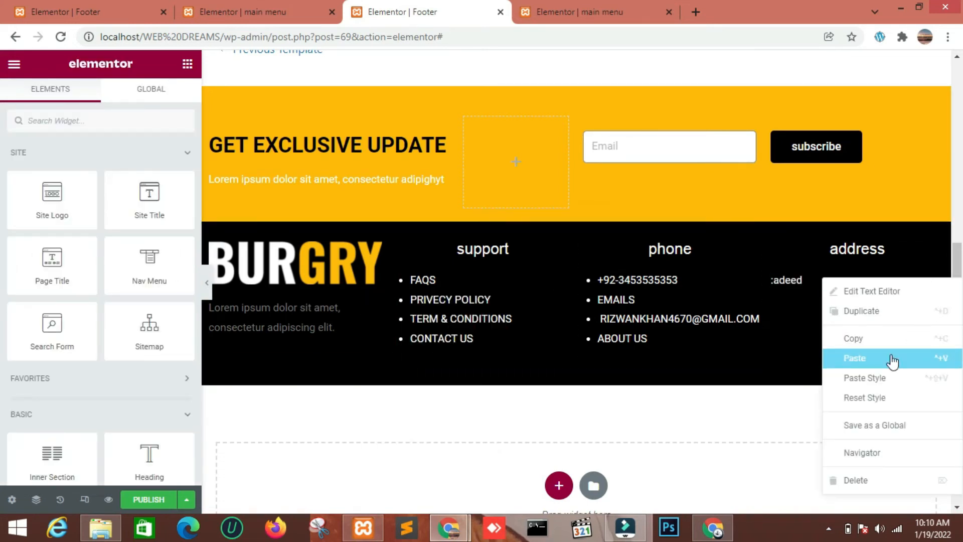
click(887, 364)
right_click(937, 299)
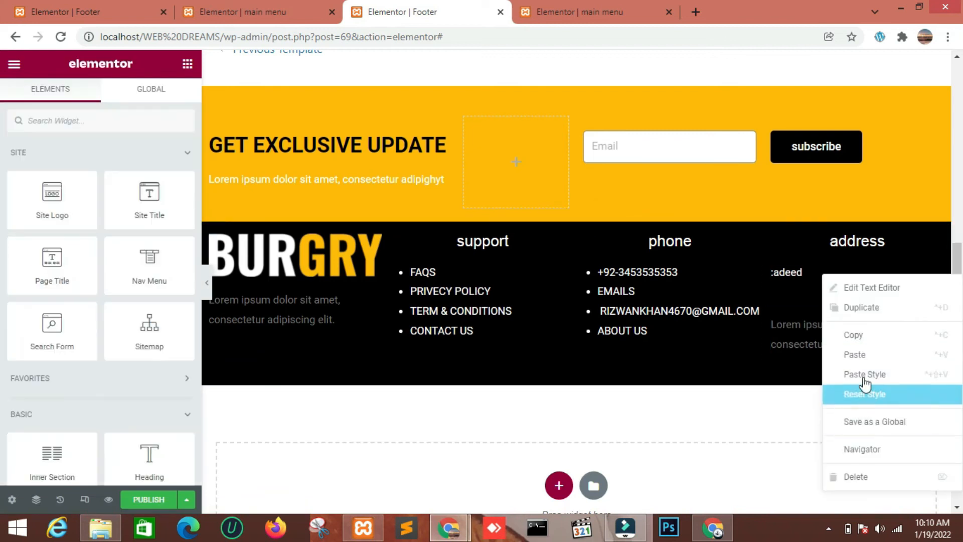
click(860, 476)
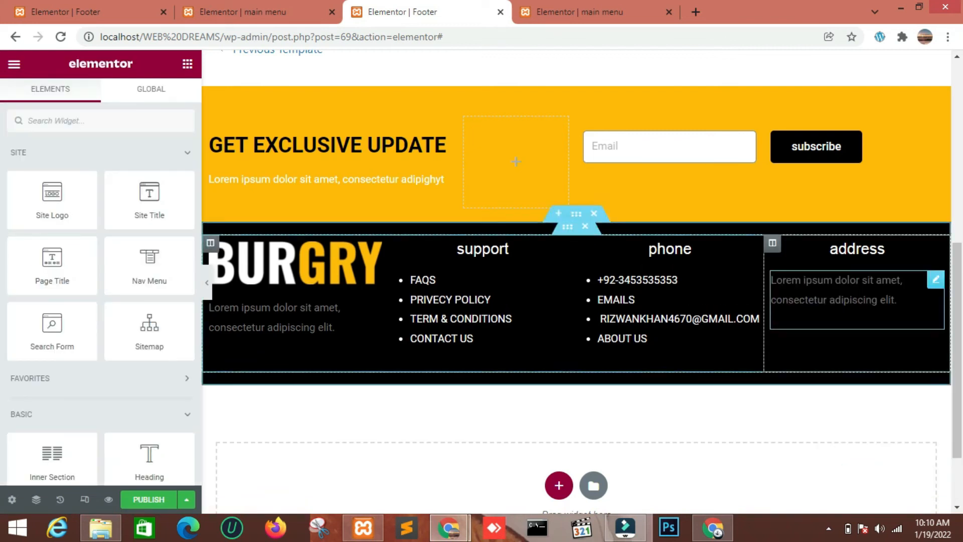
Set the text color of the address column's lorem ipsum block to white, #ffffff
click(937, 283)
click(102, 108)
click(178, 202)
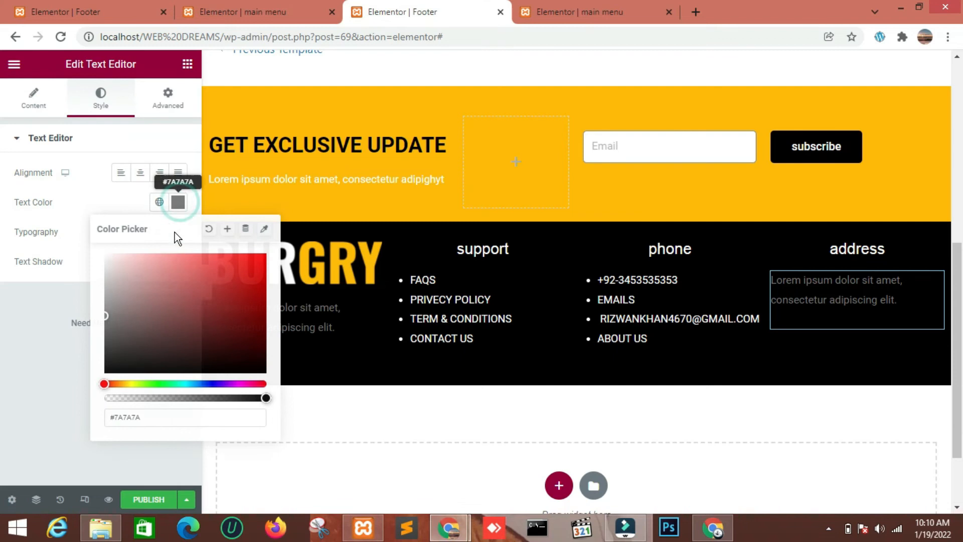
click(168, 418)
key(BackSpace)
key(BackSpace)
key(BackSpace)
key(BackSpace)
key(BackSpace)
text(ffffff)
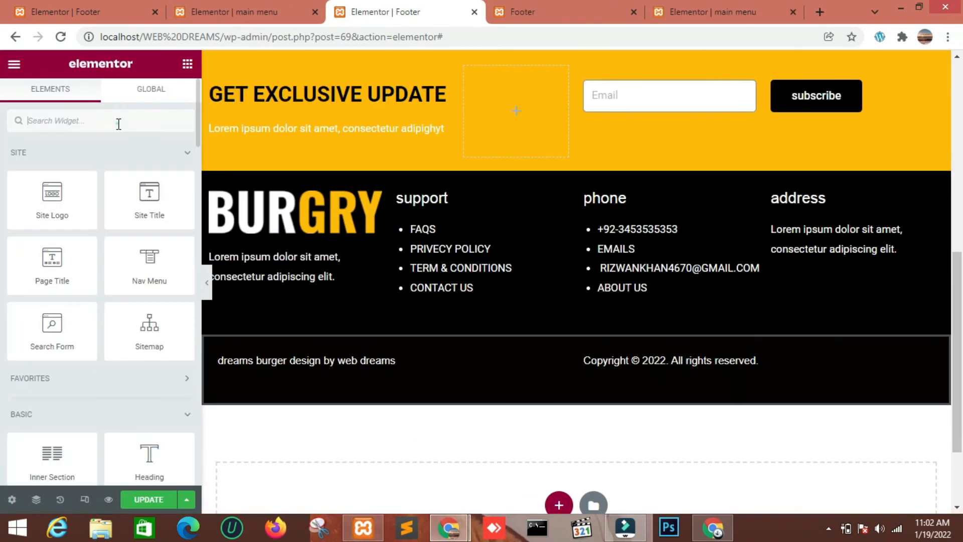
Find the Social Icons widget and place it below the text in the address column
text(so)
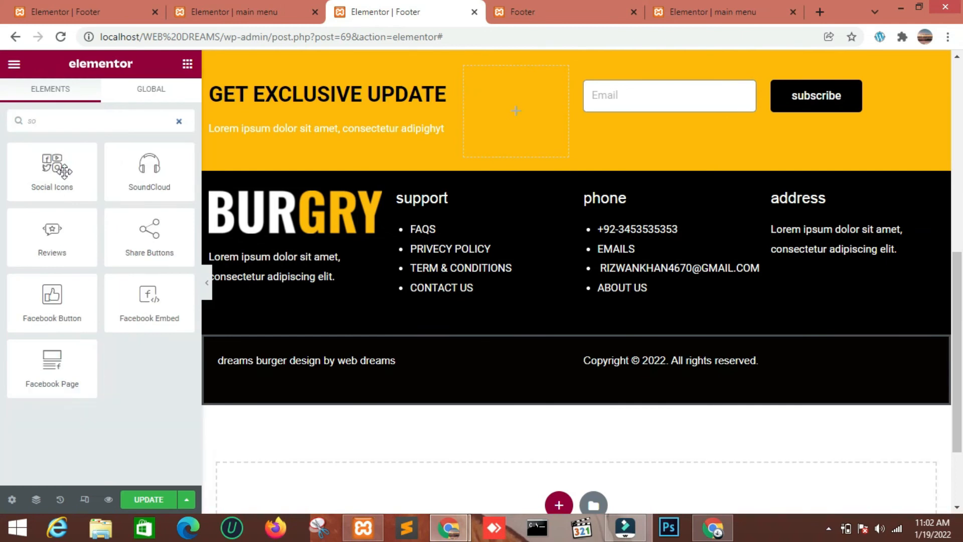
drag(52, 171, 850, 262)
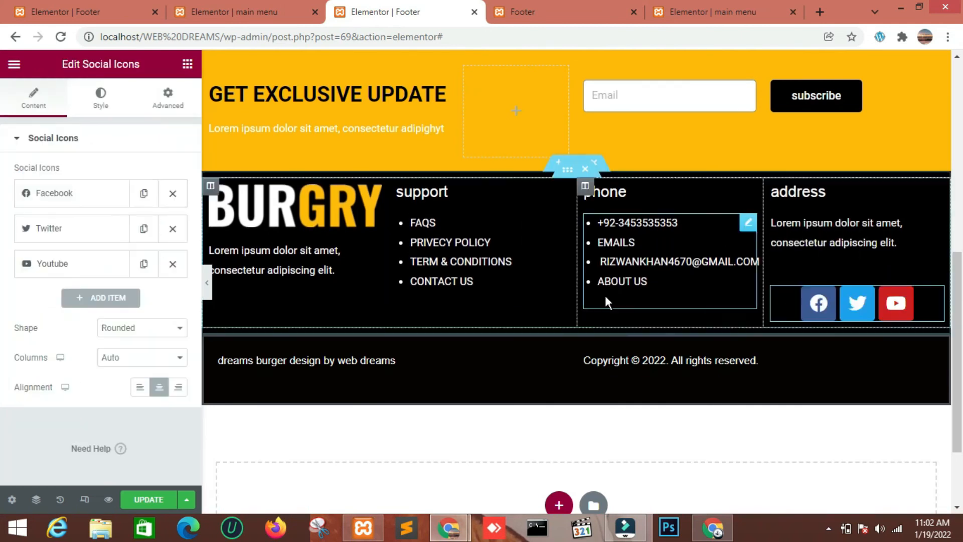
Duplicate the Youtube item in the social icons and change the copy's icon to Whatsapp from the icon library
click(144, 264)
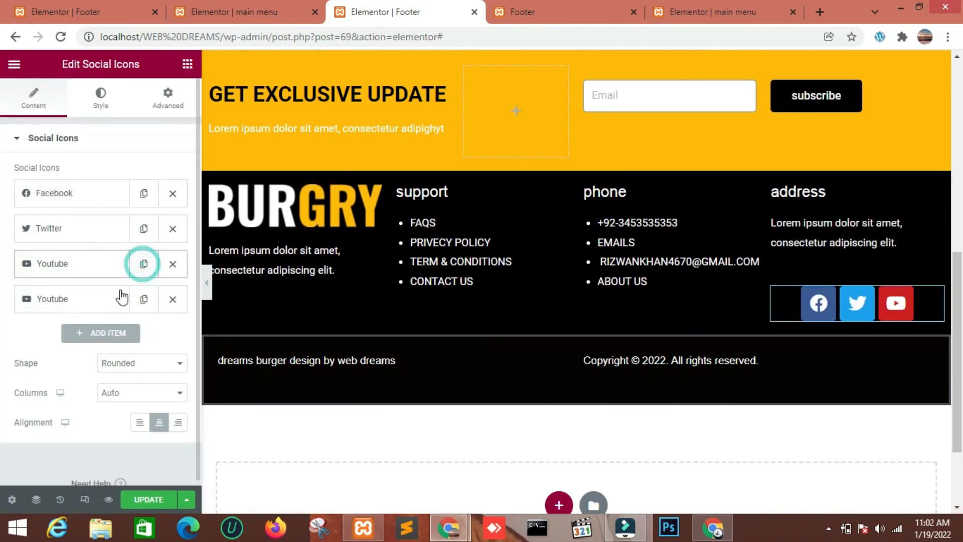
click(101, 299)
click(101, 373)
click(600, 341)
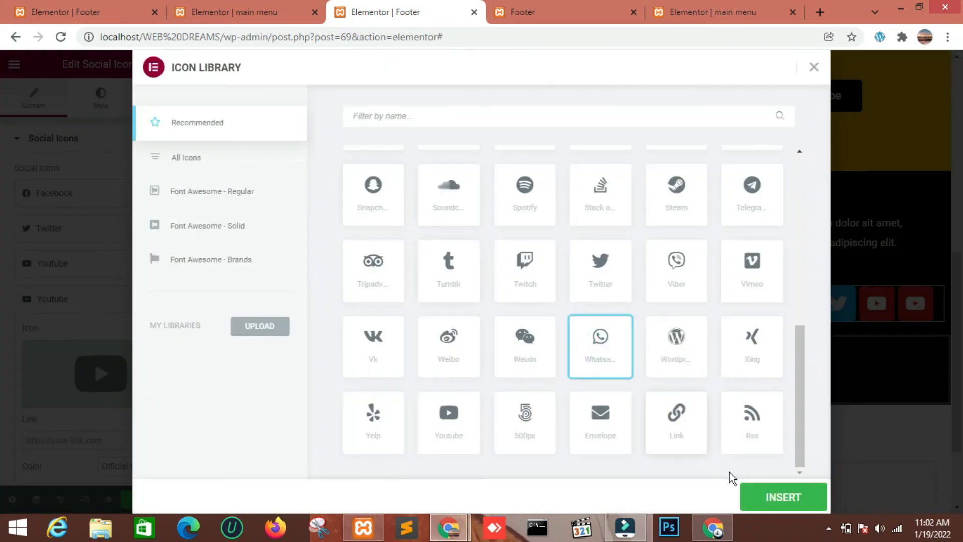
click(783, 497)
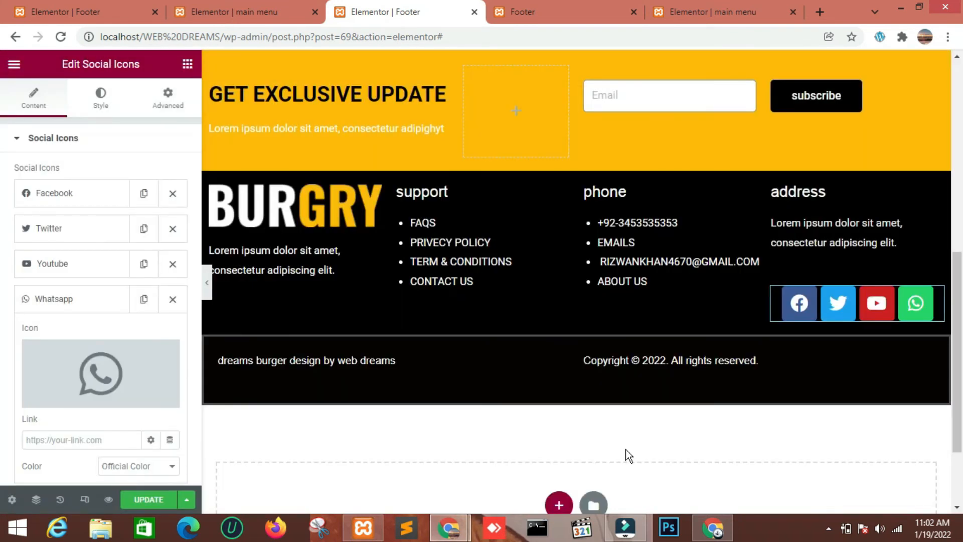
Switch the Facebook social icon's color to Custom and set its Secondary Color to #FFBA00
click(49, 193)
click(138, 361)
click(137, 383)
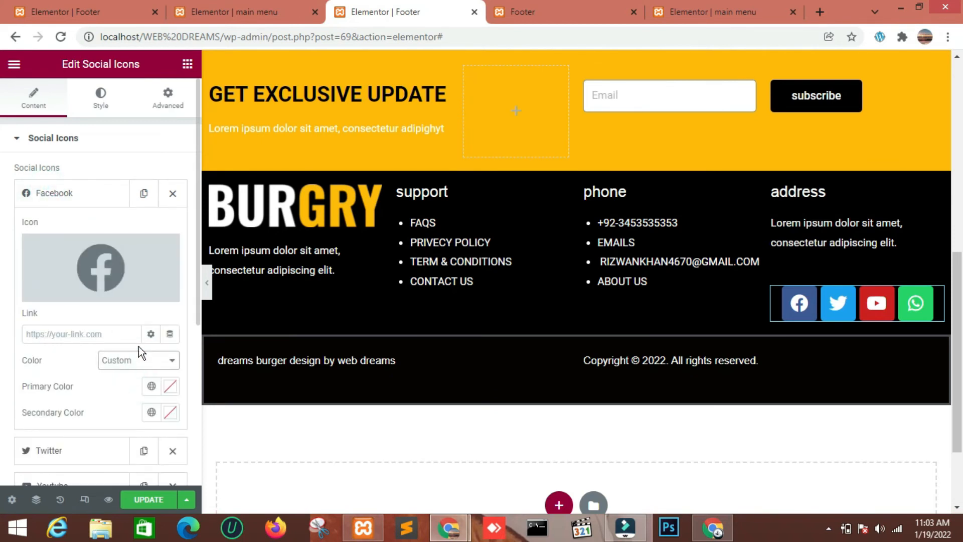
click(171, 413)
text(#FFBA00)
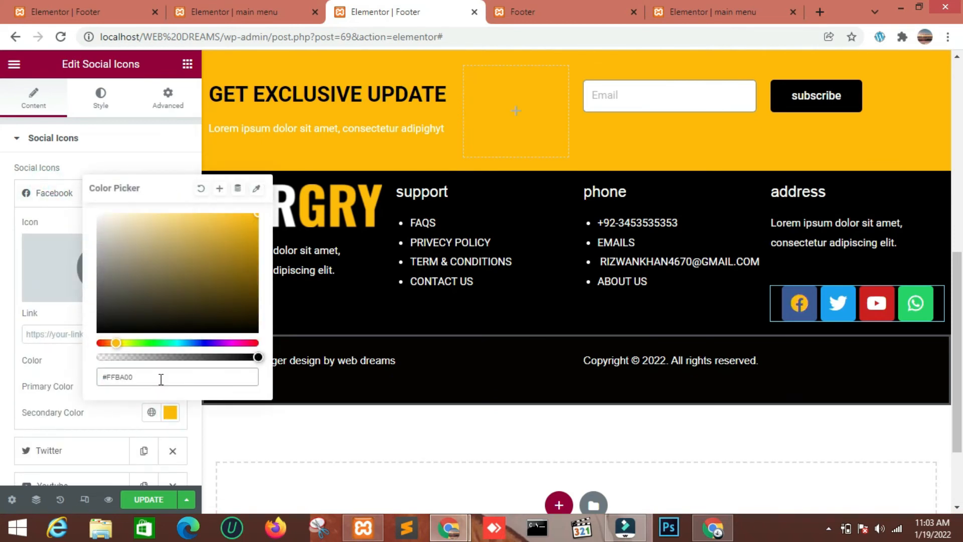
click(80, 371)
Make the Facebook social icon's Primary Color fully transparent
click(170, 386)
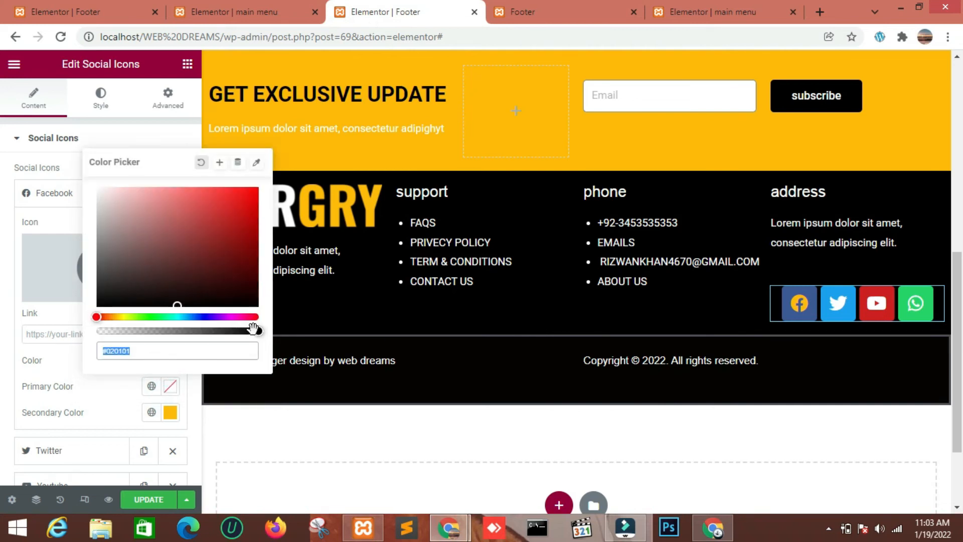
drag(254, 328, 102, 332)
click(67, 357)
click(102, 199)
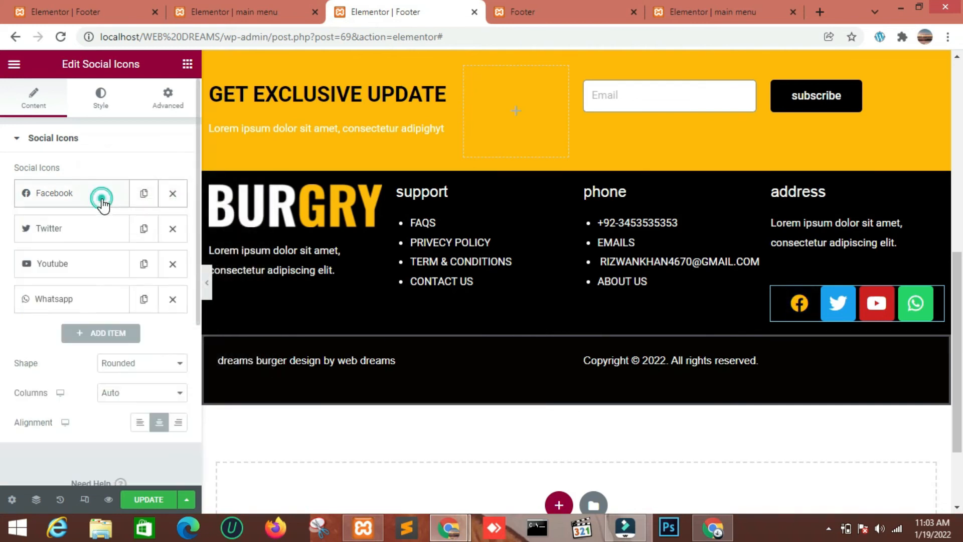
Switch the Twitter icon's color to Custom, with Primary Color fully transparent (#02010100) and Secondary Color #FFBA00
click(101, 228)
click(136, 396)
click(138, 417)
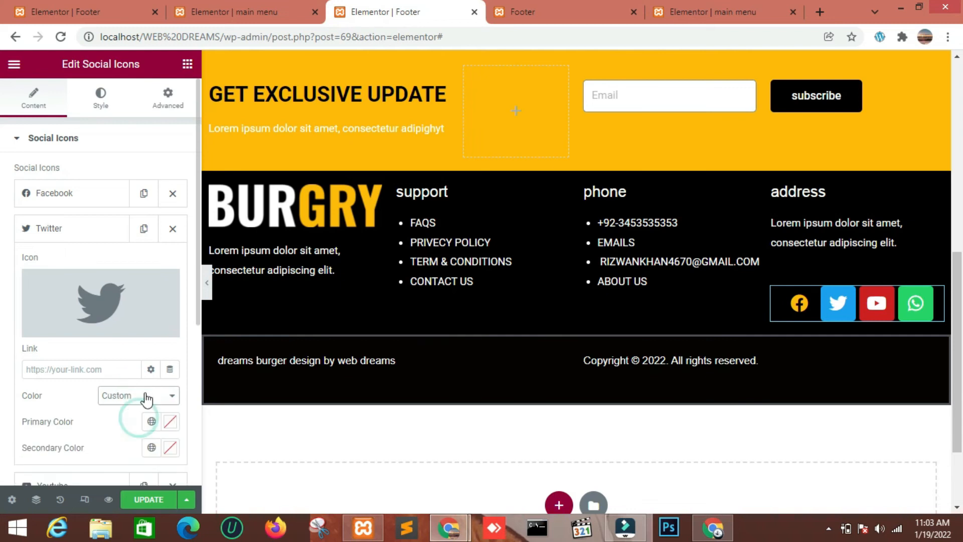
click(170, 422)
drag(180, 367, 91, 368)
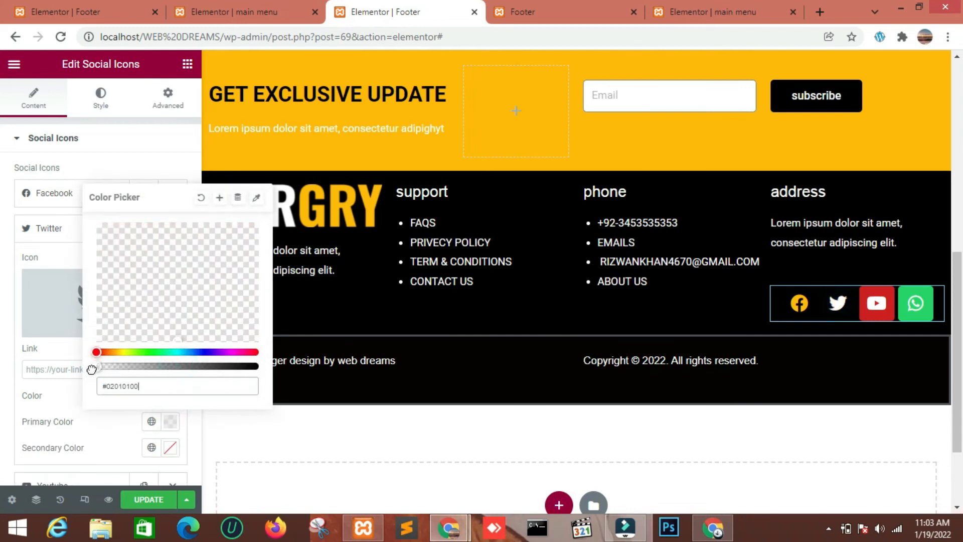
click(107, 417)
click(171, 448)
text(#FFBA00)
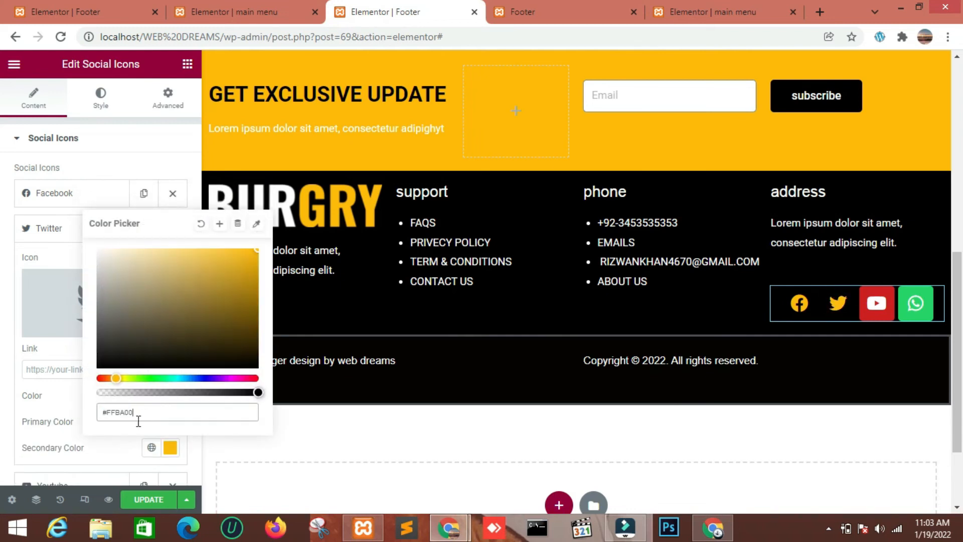
click(108, 447)
Set the Youtube icon's color to Custom, using a fully transparent Primary Color (#02010100) and #FFBA00 as Secondary Color
scroll(124, 386, down, 3)
click(101, 345)
click(123, 290)
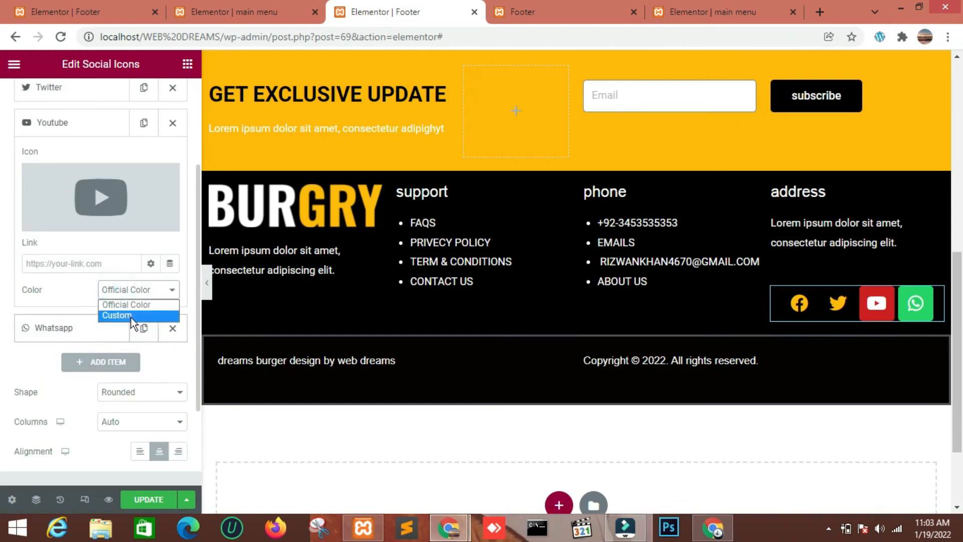
click(131, 316)
click(171, 327)
drag(254, 260, 92, 261)
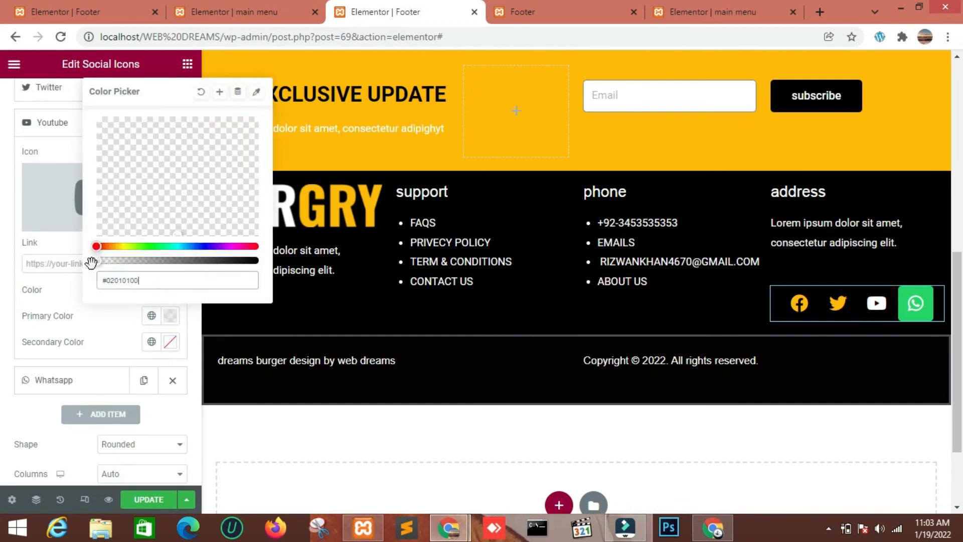
click(106, 324)
click(171, 342)
text(#FFB90A)
click(106, 335)
Give the Whatsapp icon Custom colors: a fully transparent Primary Color and #FFBA00 as Secondary Color
click(112, 376)
click(138, 325)
click(132, 347)
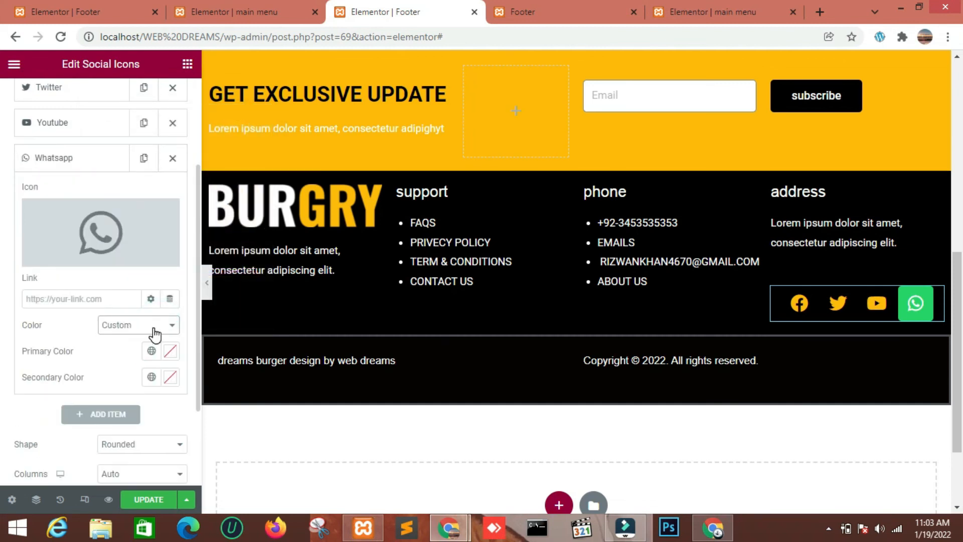
click(170, 351)
text(#02010103)
click(88, 329)
click(170, 376)
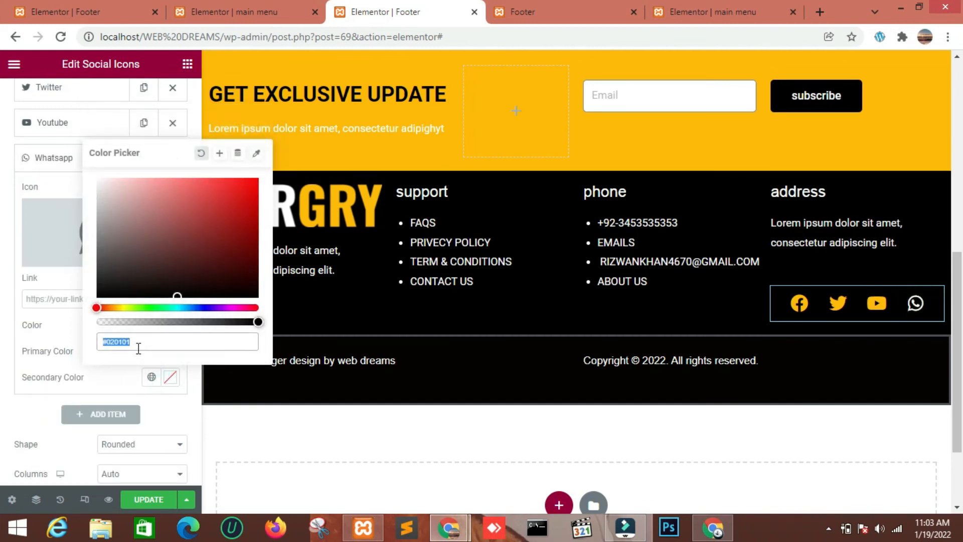
key(ctrl+v)
click(115, 369)
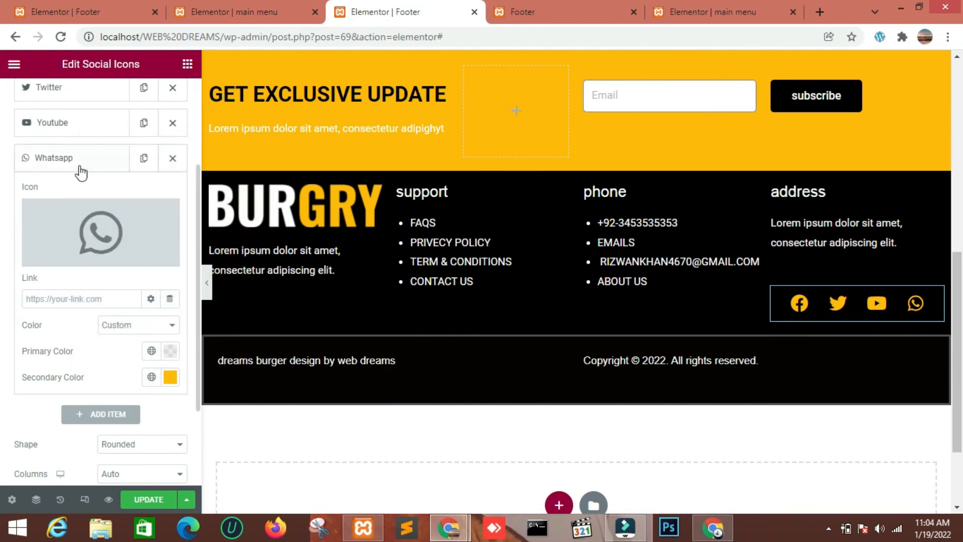
click(114, 159)
Reduce the size of the social icons to 19
scroll(100, 150, up, 3)
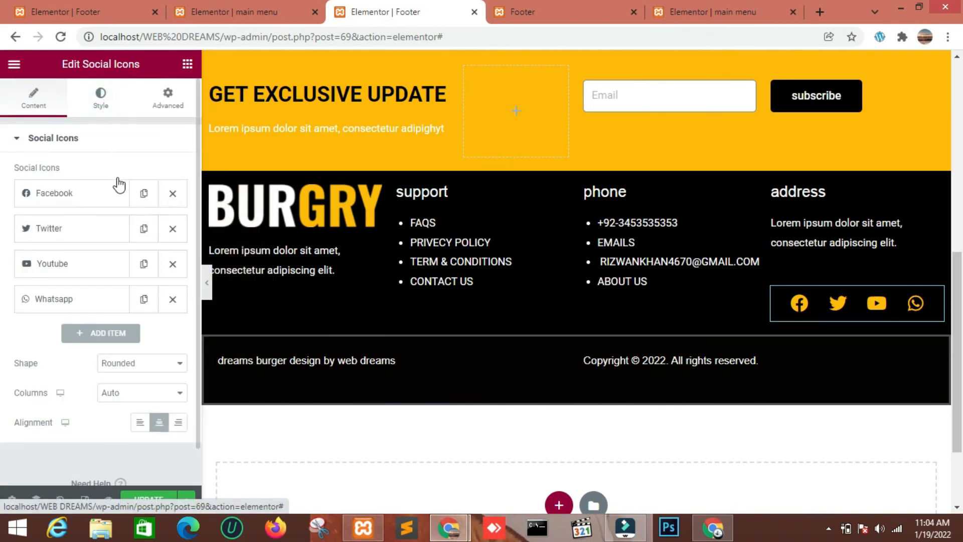
click(101, 97)
drag(18, 217, 22, 217)
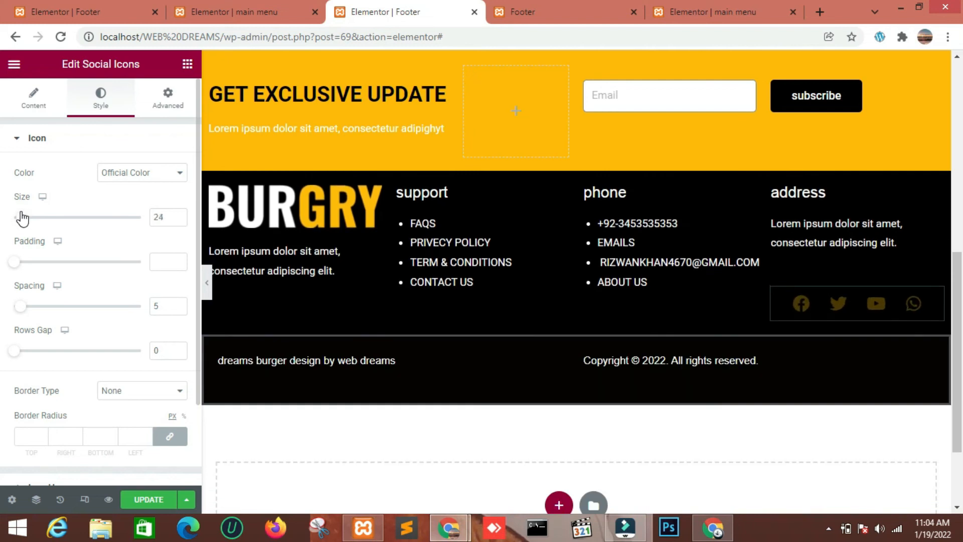
click(178, 220)
click(179, 220)
click(178, 220)
scroll(90, 341, down, 2)
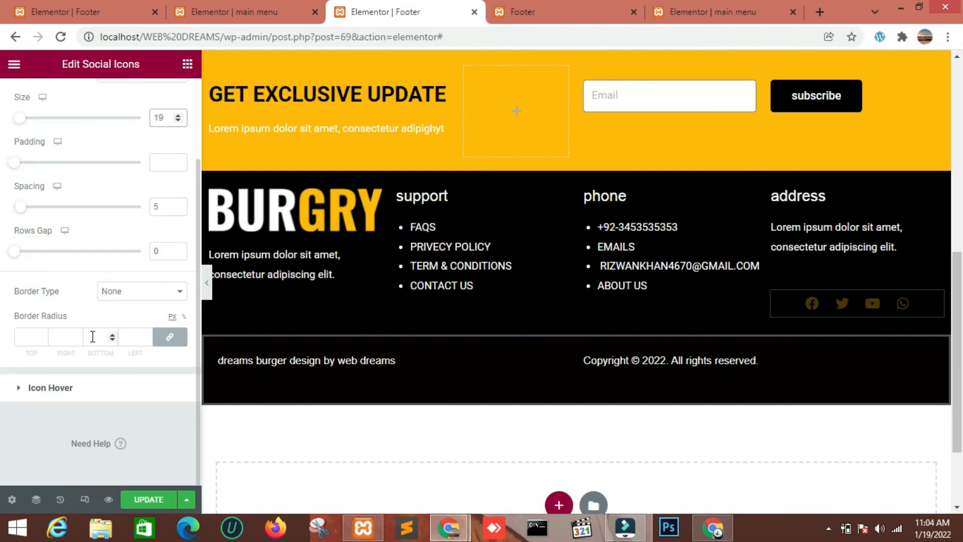
scroll(93, 336, up, 5)
Set the Border Type of the bottom copyright section to None and update the footer template
click(244, 341)
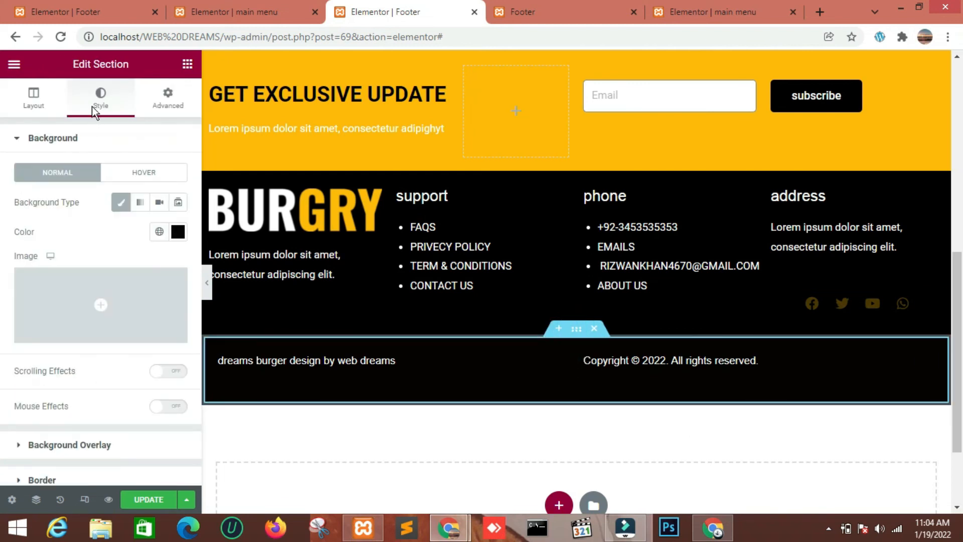
scroll(101, 283, down, 3)
click(75, 338)
click(130, 273)
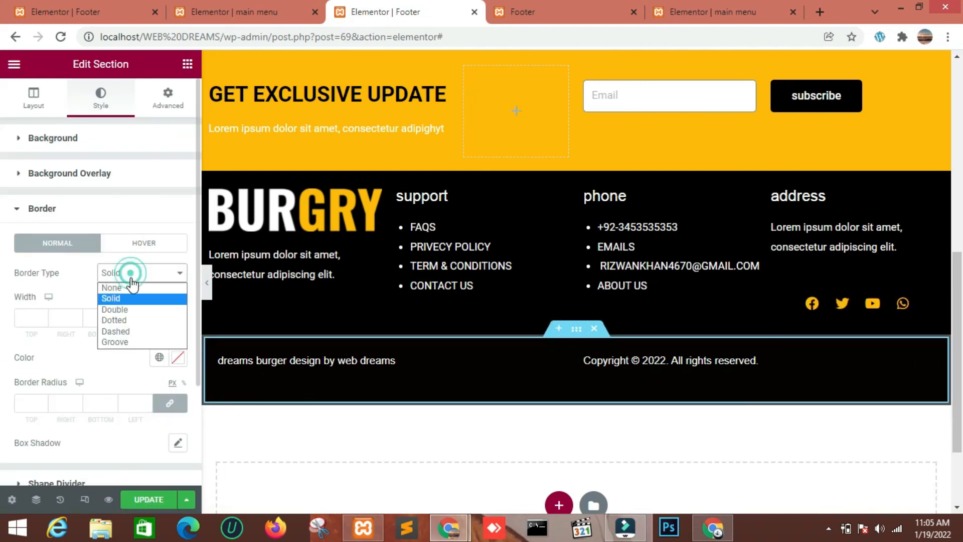
click(131, 287)
click(146, 499)
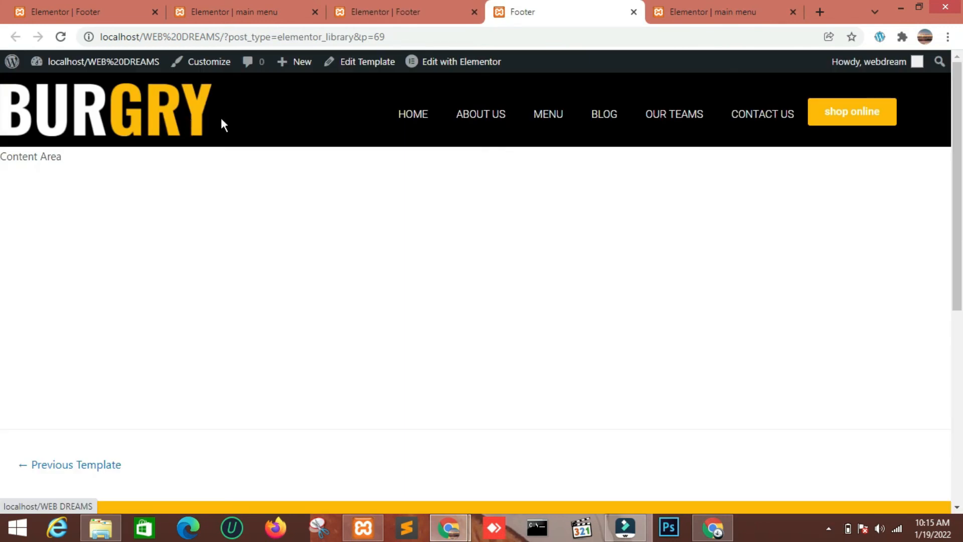
Try to right-align the site logo and slightly widen its column in the main menu template of post 35
click(271, 12)
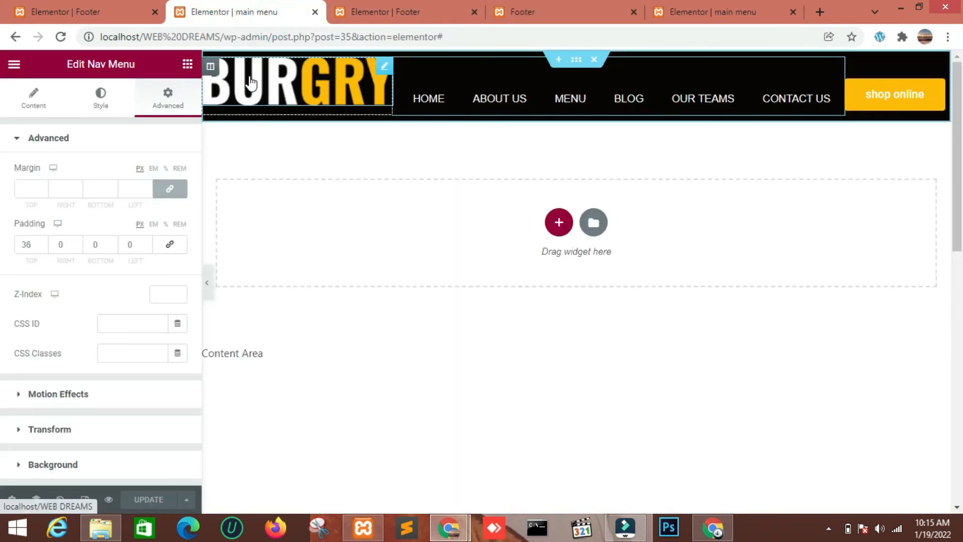
click(384, 69)
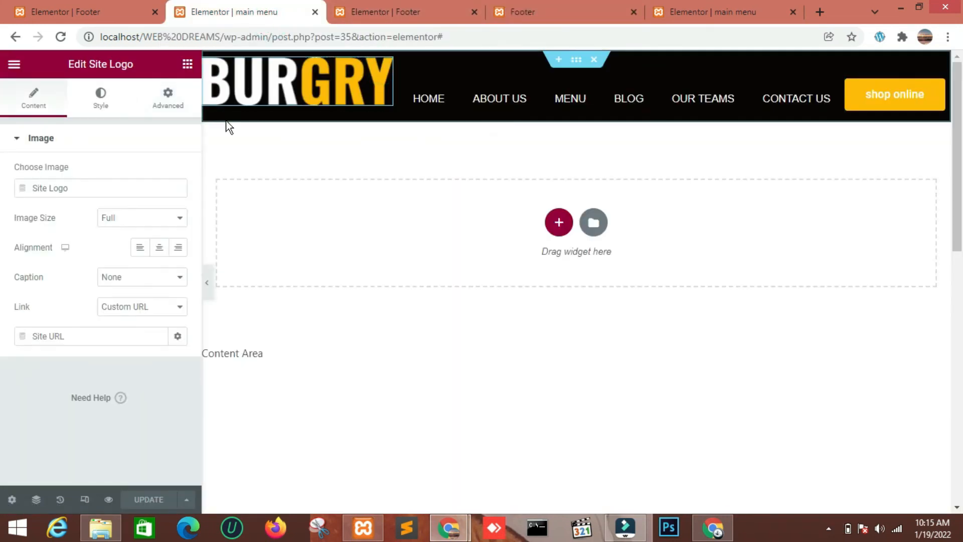
click(178, 247)
drag(393, 87, 398, 87)
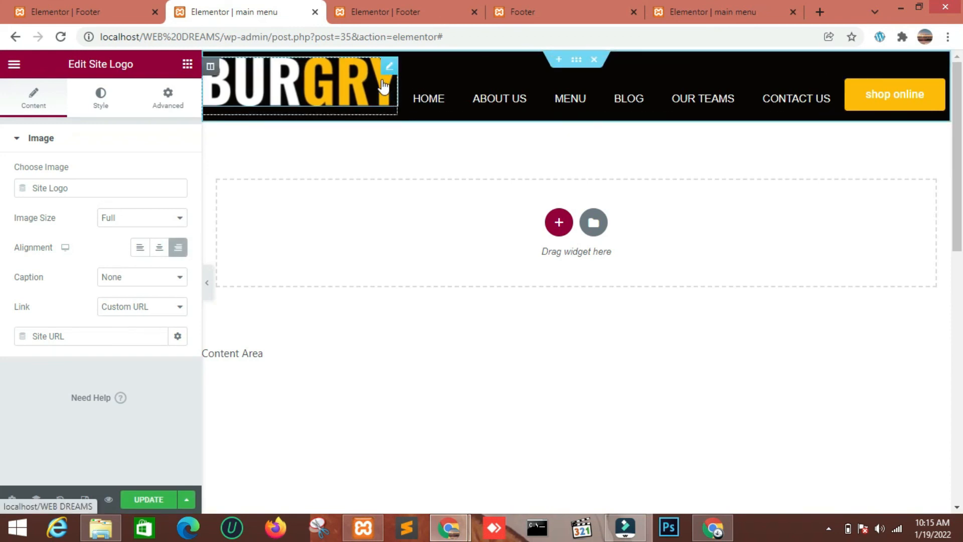
click(178, 247)
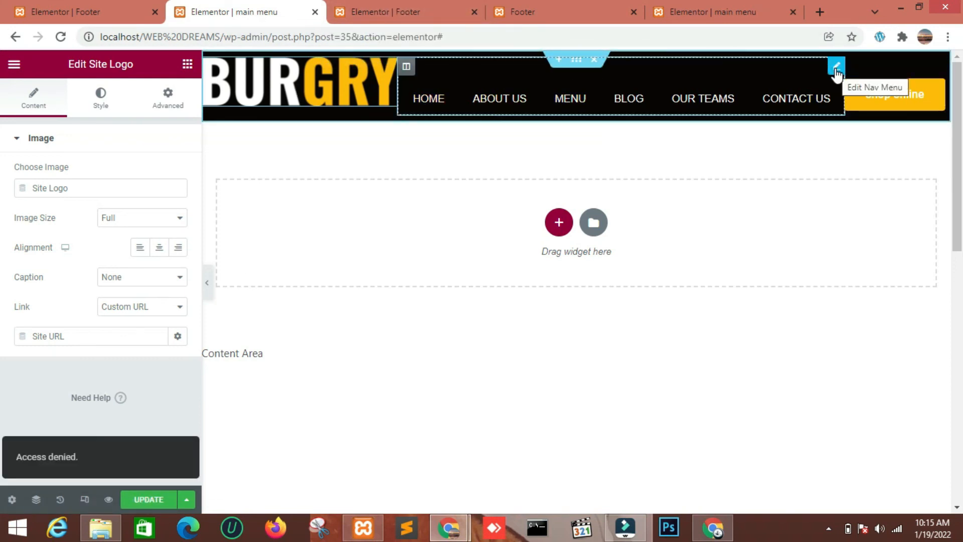
Widen the logo column to 28.1% in the main menu template of post 65 and compare it with the footer editor
click(708, 8)
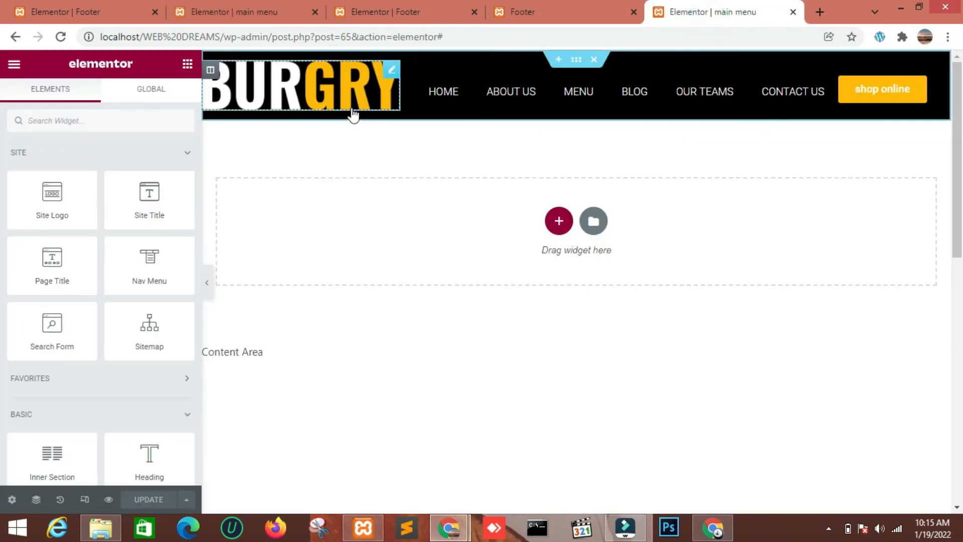
drag(406, 93, 411, 92)
click(423, 19)
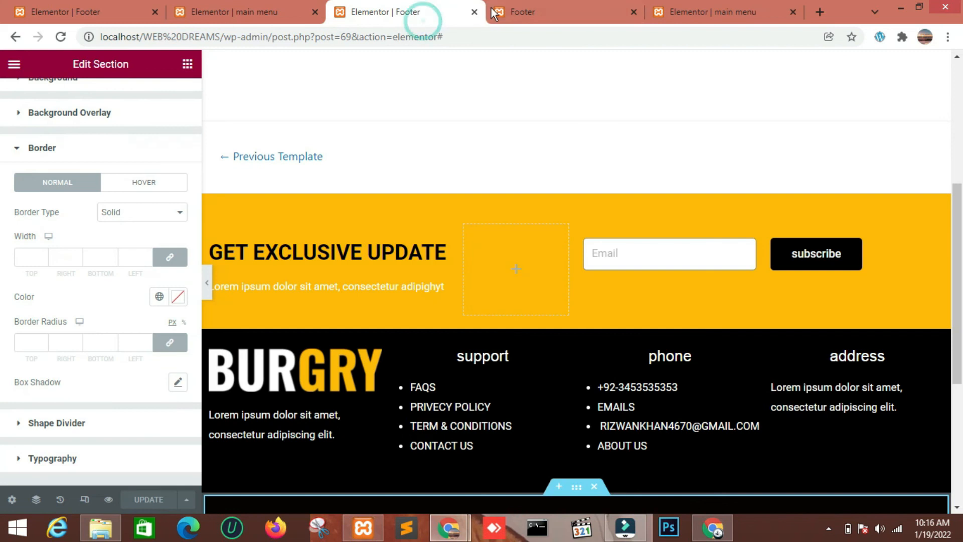
scroll(523, 140, up, 5)
click(676, 12)
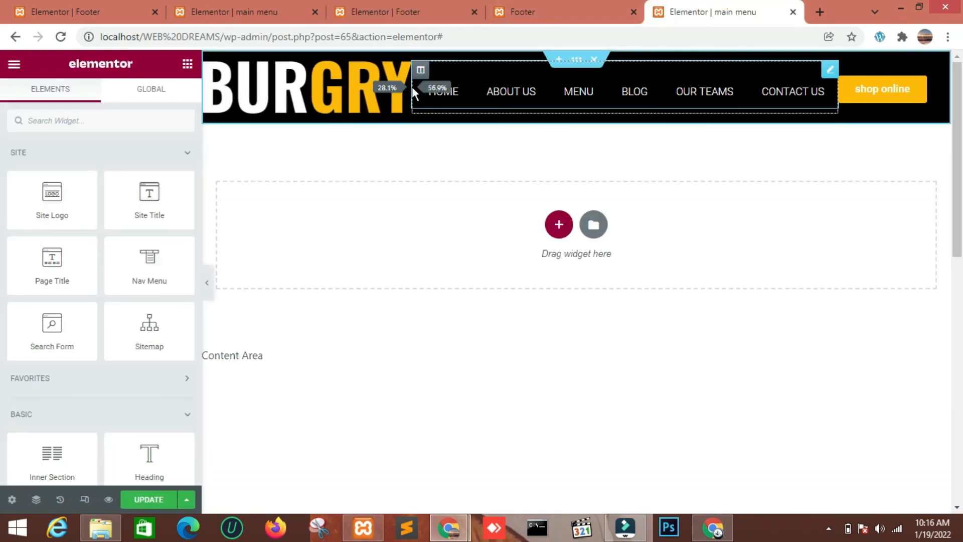
Right-align the site logo, unlink its padding values, set the left padding to 10 and update the header
click(179, 246)
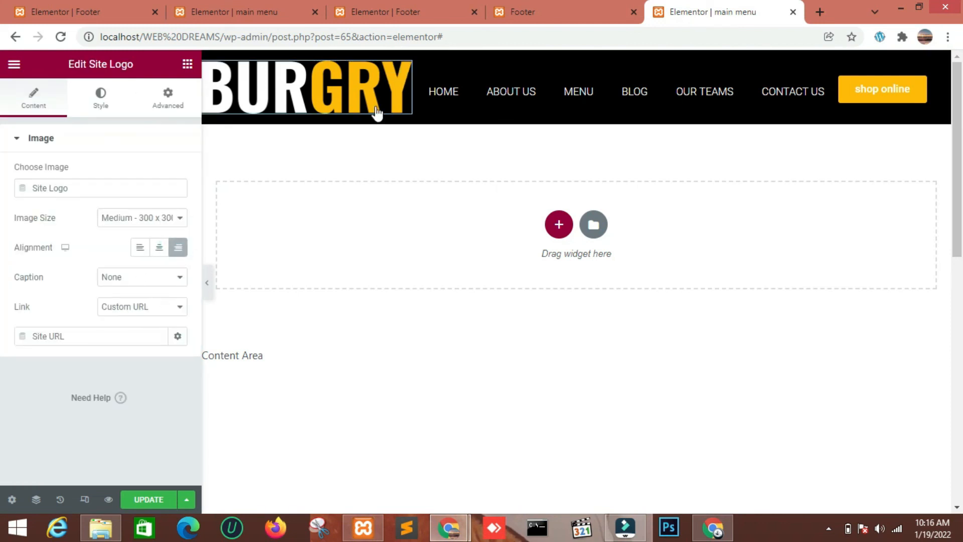
click(168, 98)
click(164, 248)
click(147, 242)
click(148, 243)
click(147, 243)
click(147, 243)
click(148, 242)
click(147, 242)
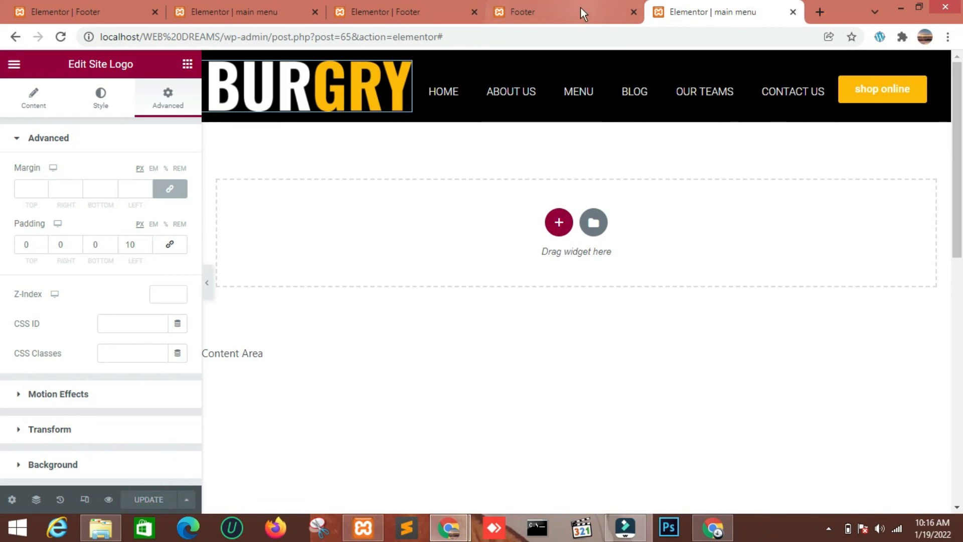
Reload the Footer preview page and check the header logo's position and the footer sections
click(421, 7)
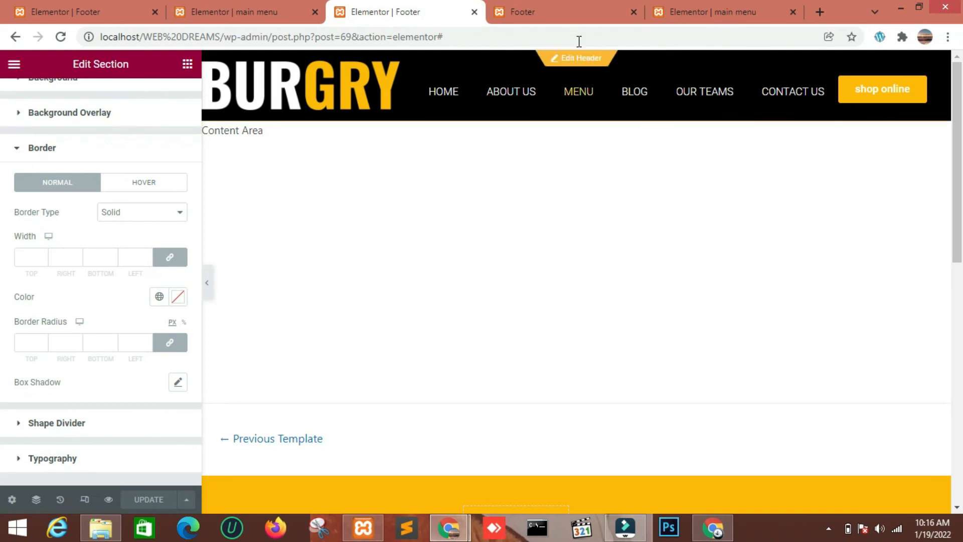
click(568, 10)
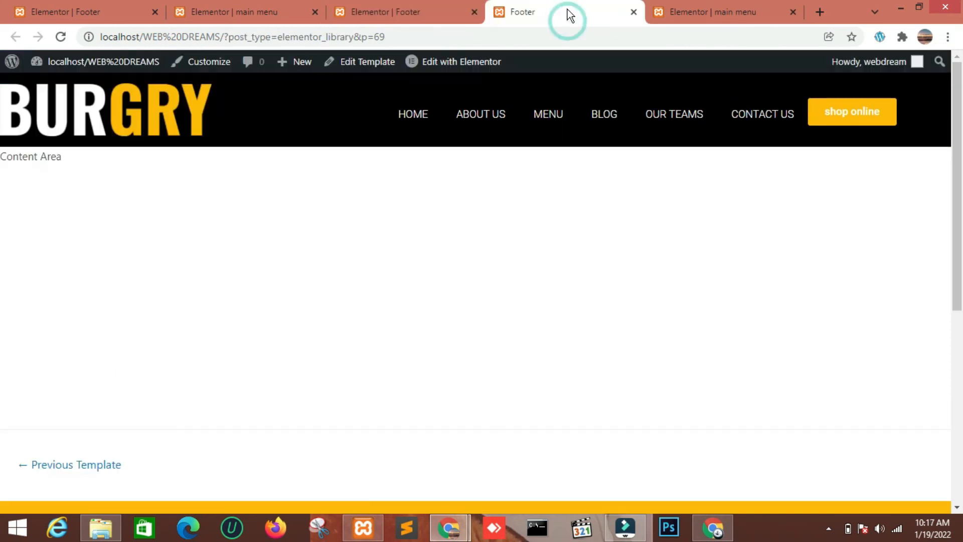
click(60, 36)
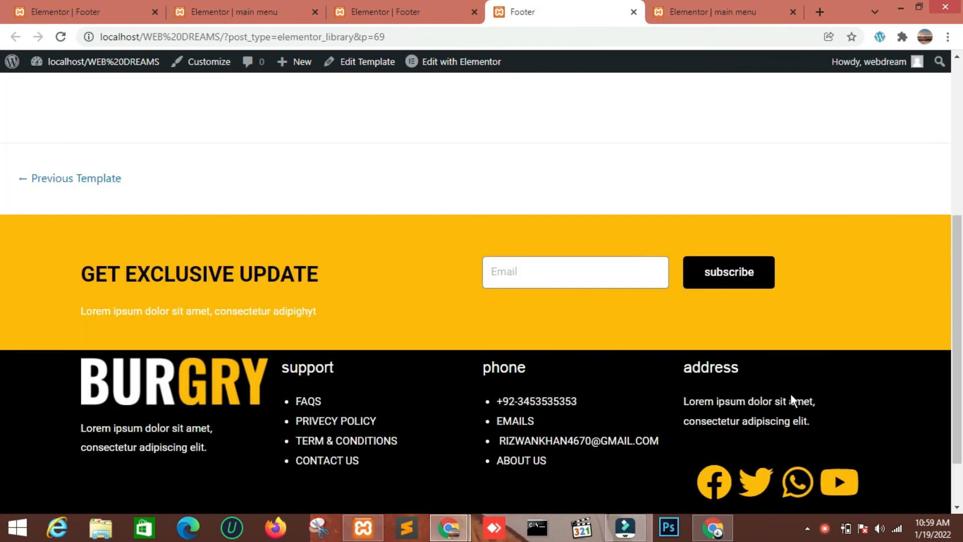
scroll(790, 394, up, 7)
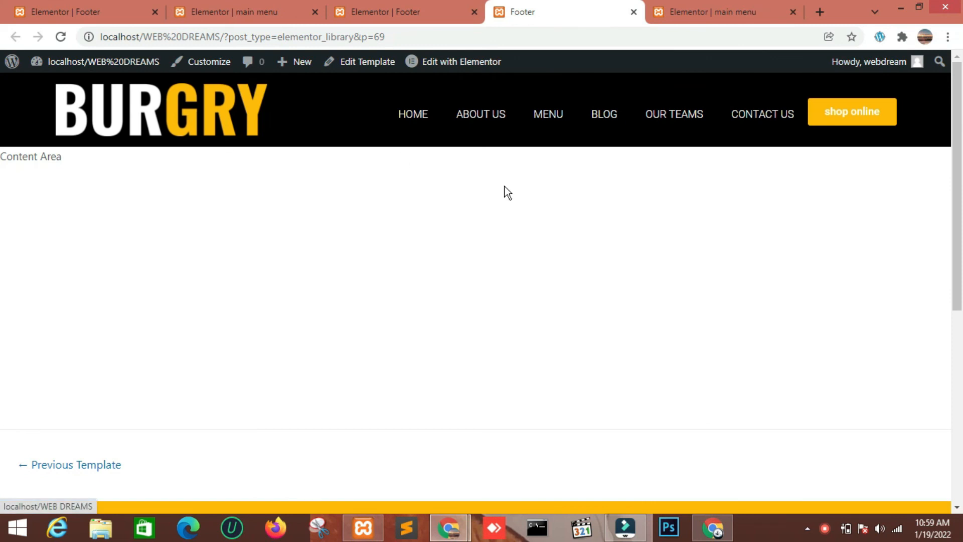
scroll(729, 209, down, 7)
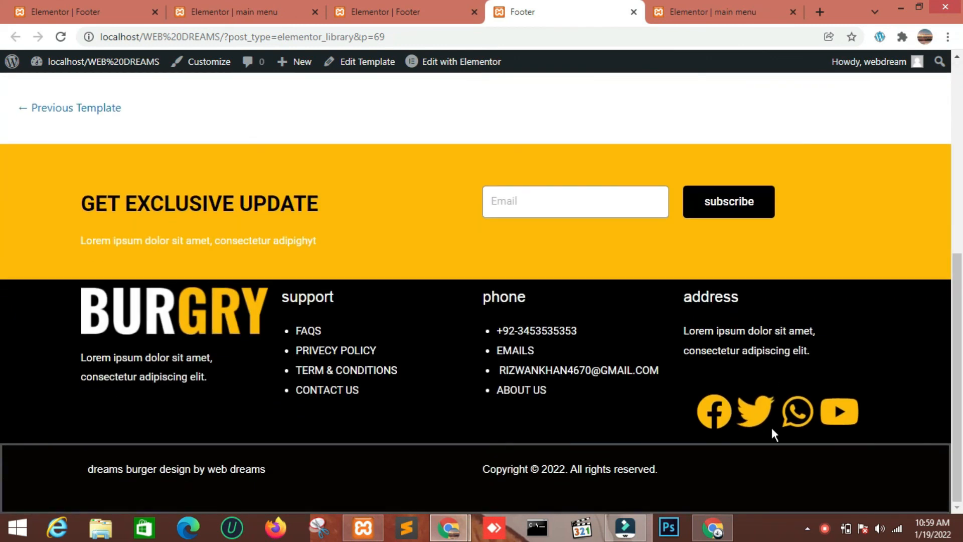